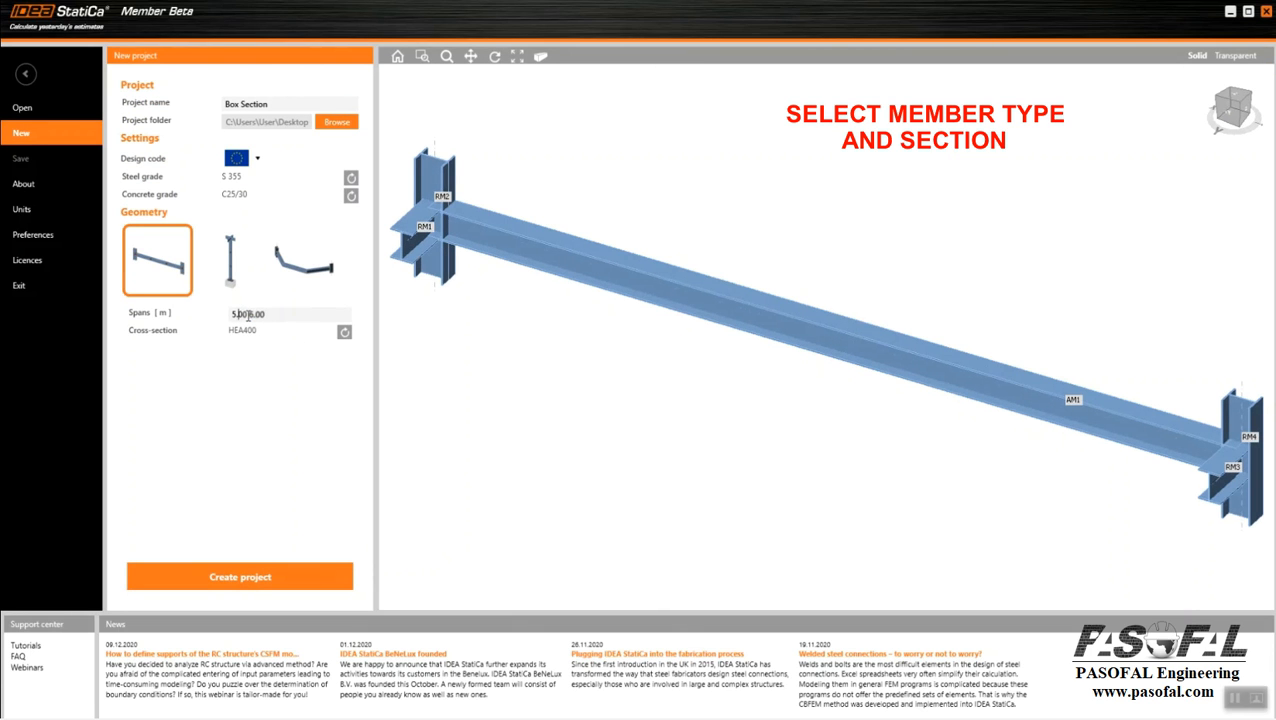
Step: Set the spans to 6.00 and 6.00 m and choose the welded Box 2U section type for the member
{"action": "key", "text": "Return"}
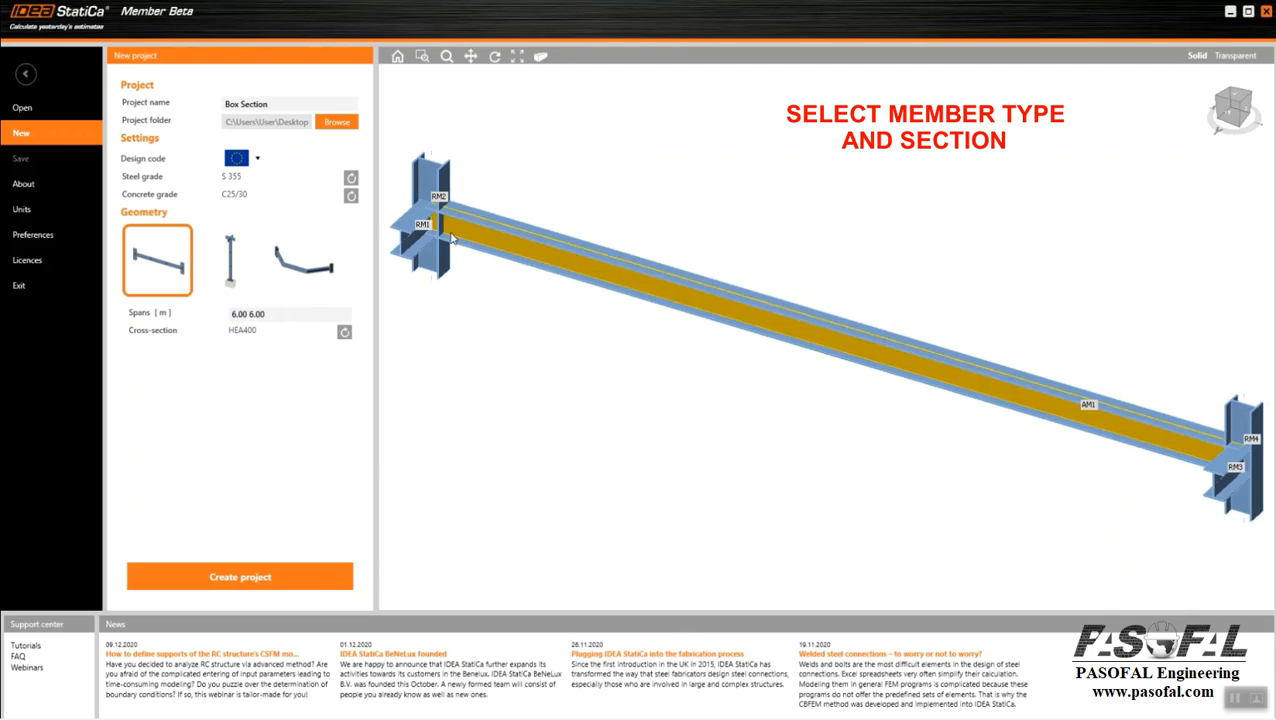
{"action": "left_click", "coordinate": [344, 333]}
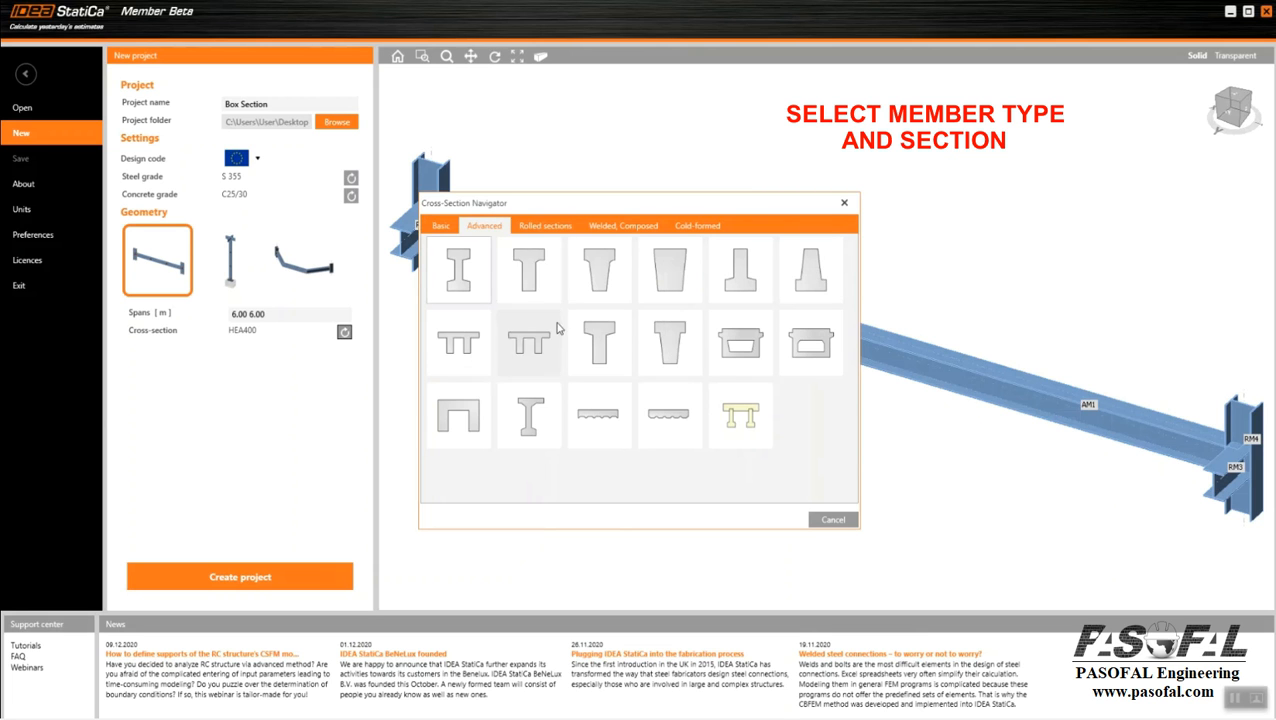
{"action": "left_click", "coordinate": [545, 225]}
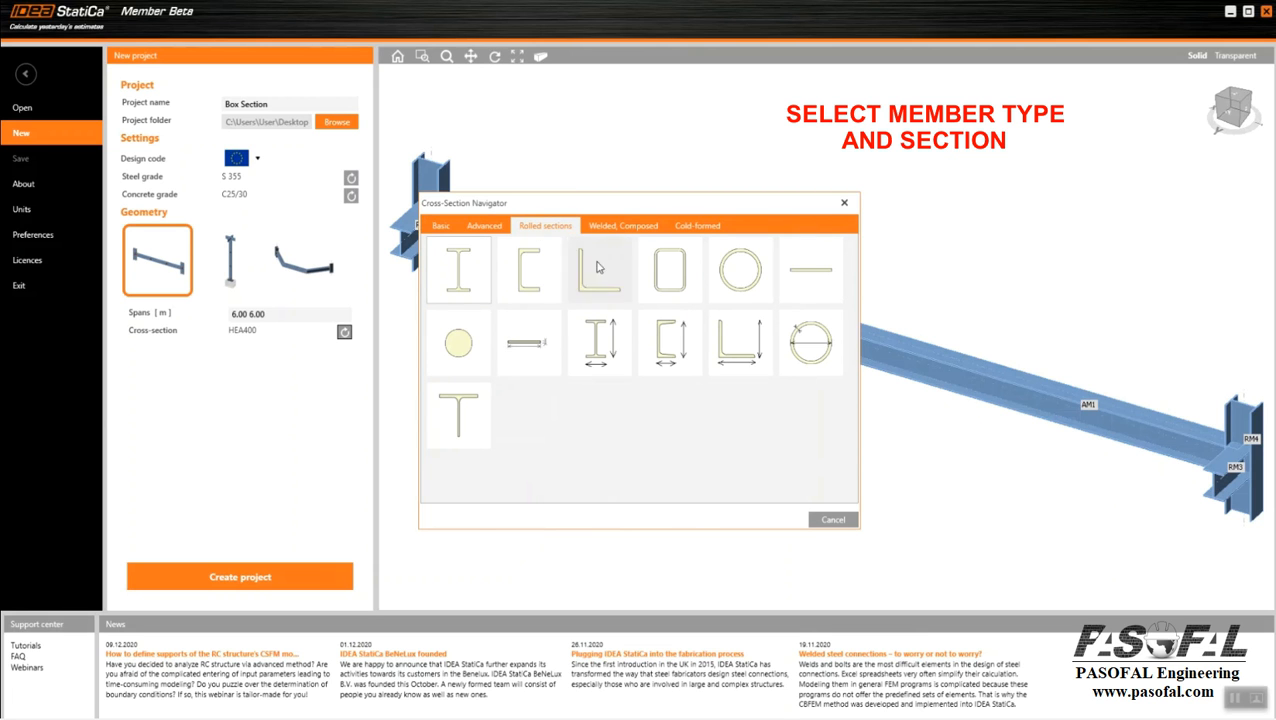
{"action": "left_click", "coordinate": [610, 226]}
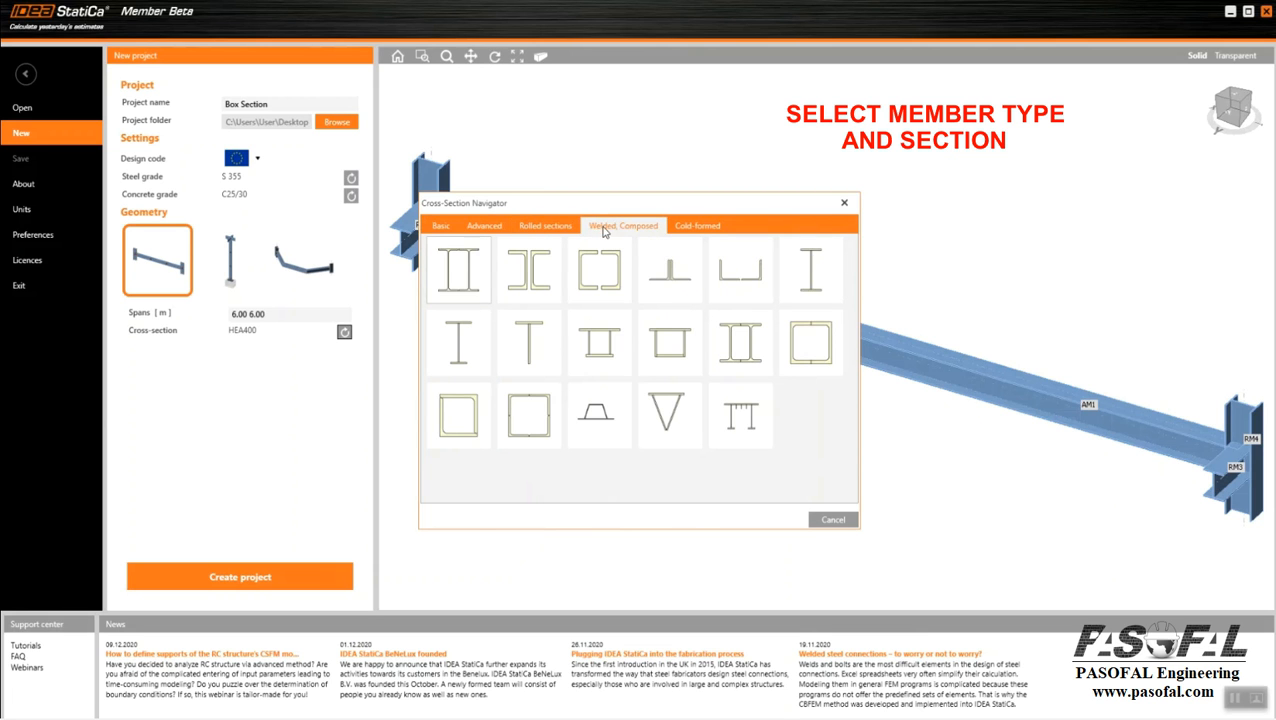
{"action": "left_click", "coordinate": [697, 225]}
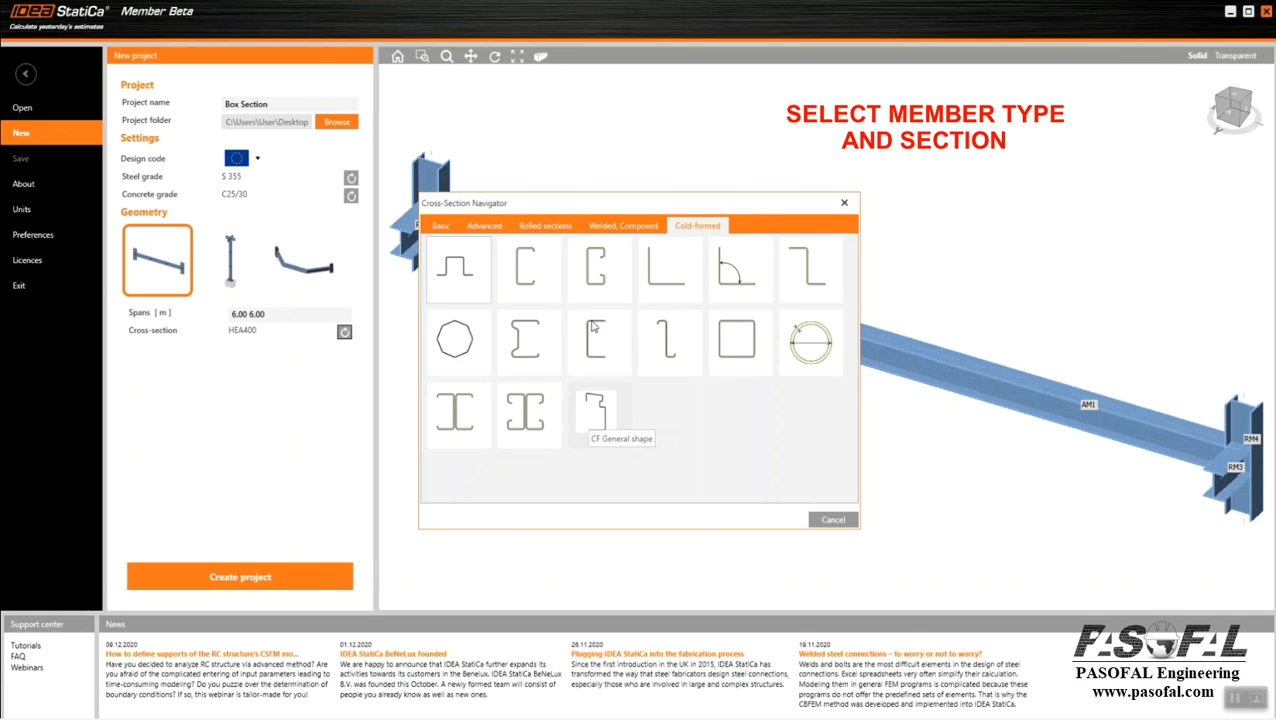
{"action": "left_click", "coordinate": [545, 225]}
{"action": "left_click", "coordinate": [603, 228]}
{"action": "left_click", "coordinate": [810, 342]}
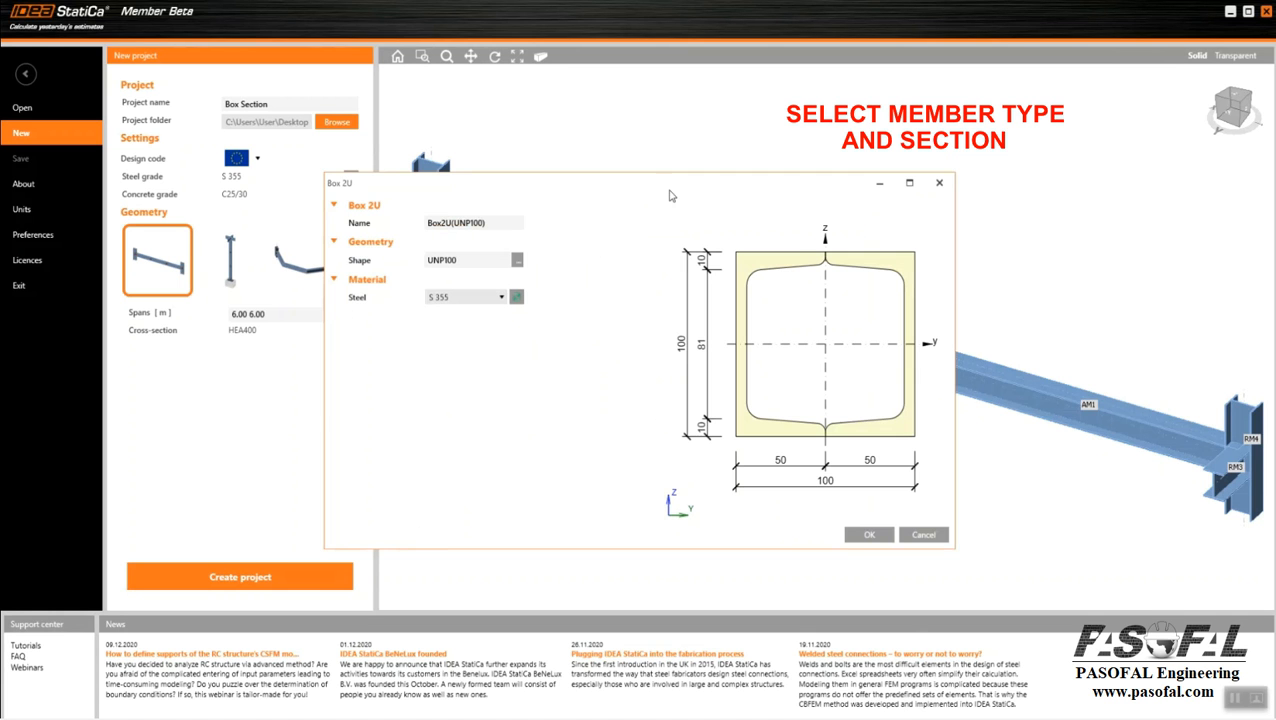
Step: Set the Box 2U section's channel shape to UNP400 and accept the cross-section
{"action": "left_click", "coordinate": [516, 261]}
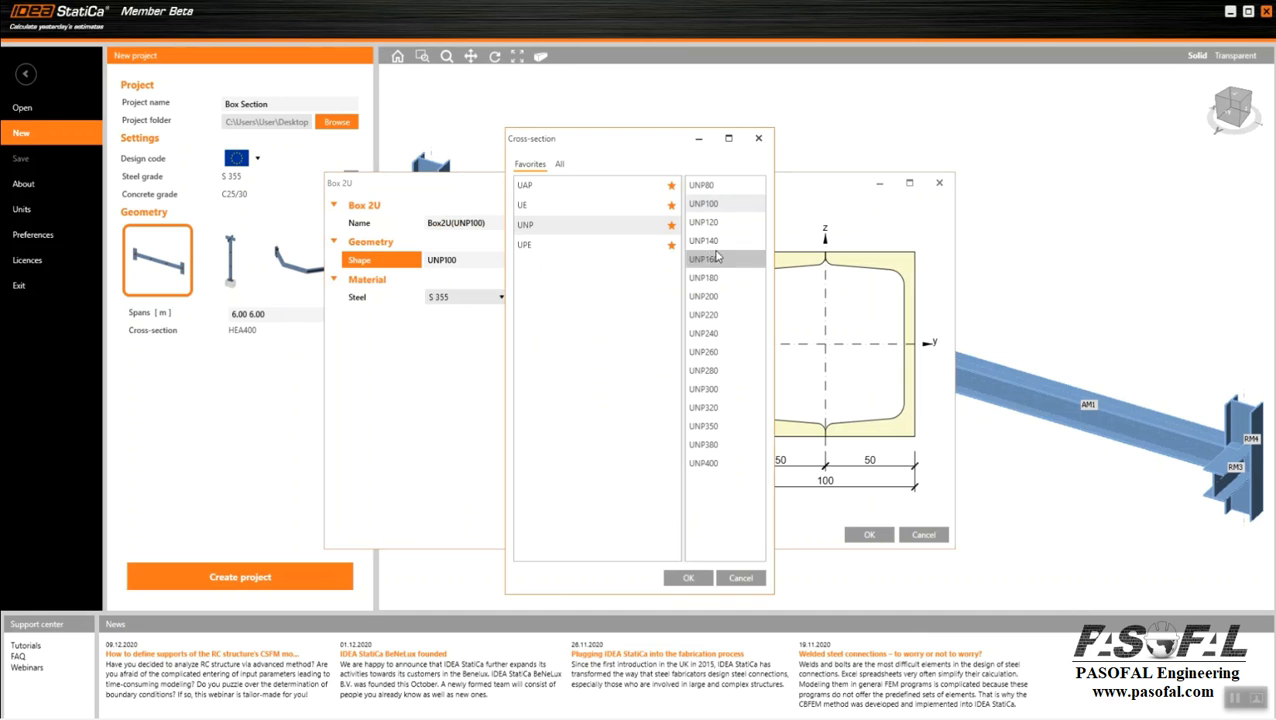
{"action": "left_click", "coordinate": [706, 465]}
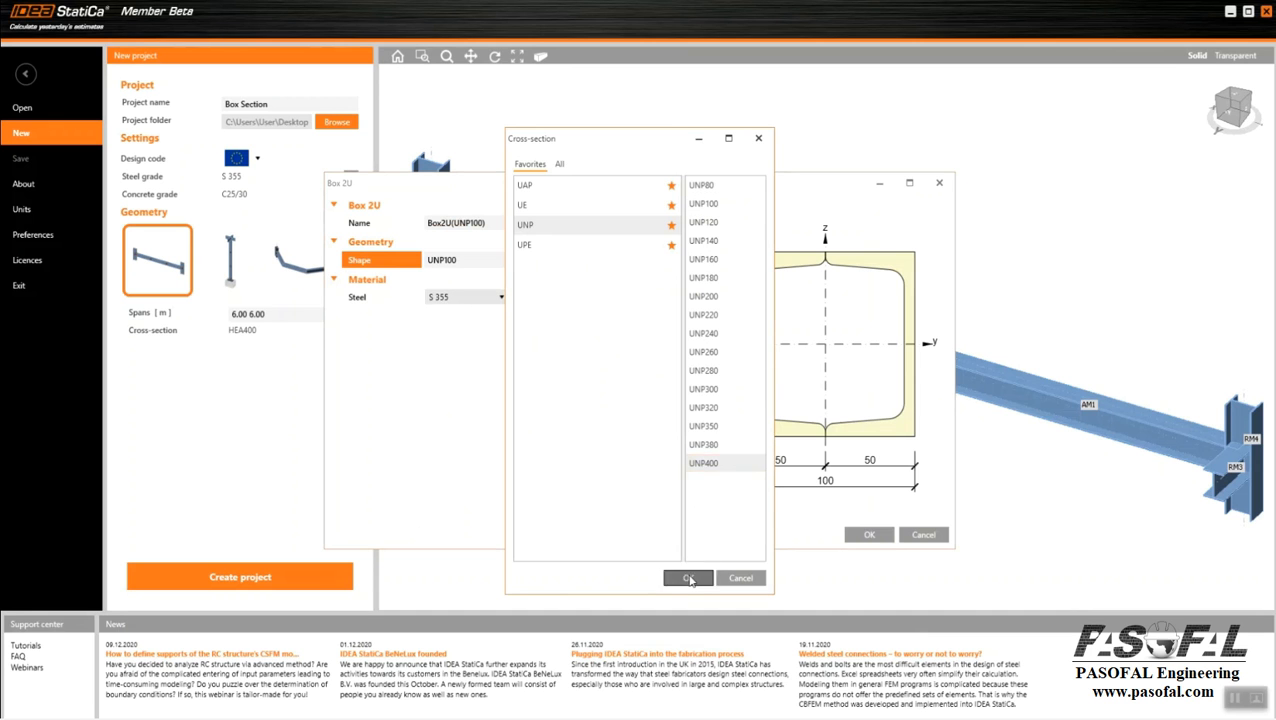
{"action": "left_click", "coordinate": [688, 578]}
{"action": "left_click", "coordinate": [868, 536]}
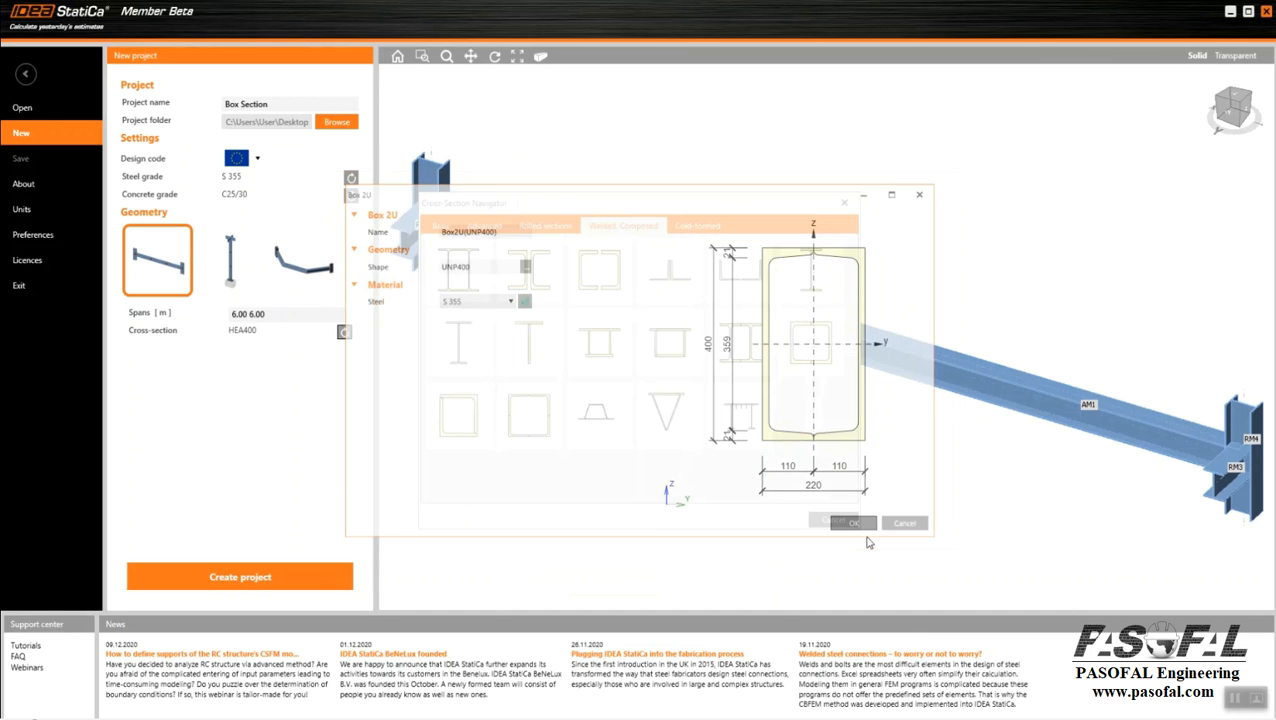
Step: Inspect the box-section beam in the preview and create the project
{"action": "scroll", "coordinate": [410, 235], "scroll_direction": "up", "scroll_amount": 5}
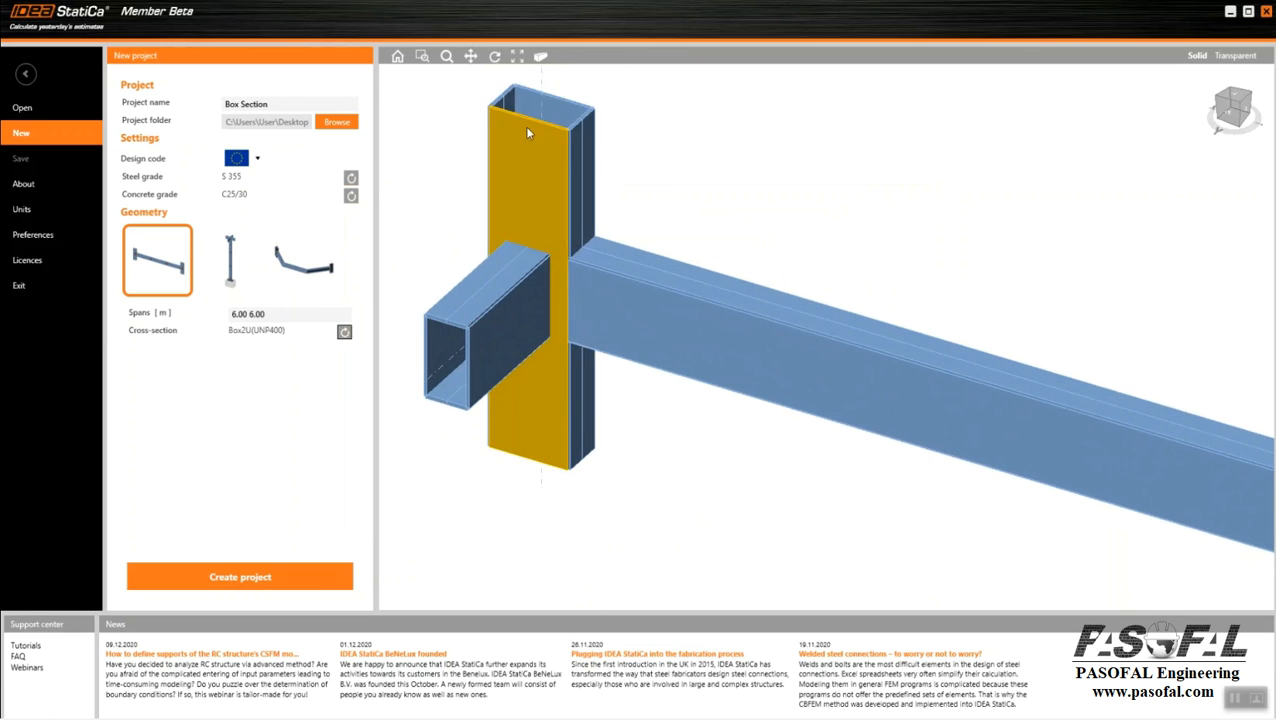
{"action": "scroll", "coordinate": [465, 290], "scroll_direction": "down", "scroll_amount": 5}
{"action": "scroll", "coordinate": [1112, 452], "scroll_direction": "up", "scroll_amount": 3}
{"action": "scroll", "coordinate": [1112, 452], "scroll_direction": "down", "scroll_amount": 3}
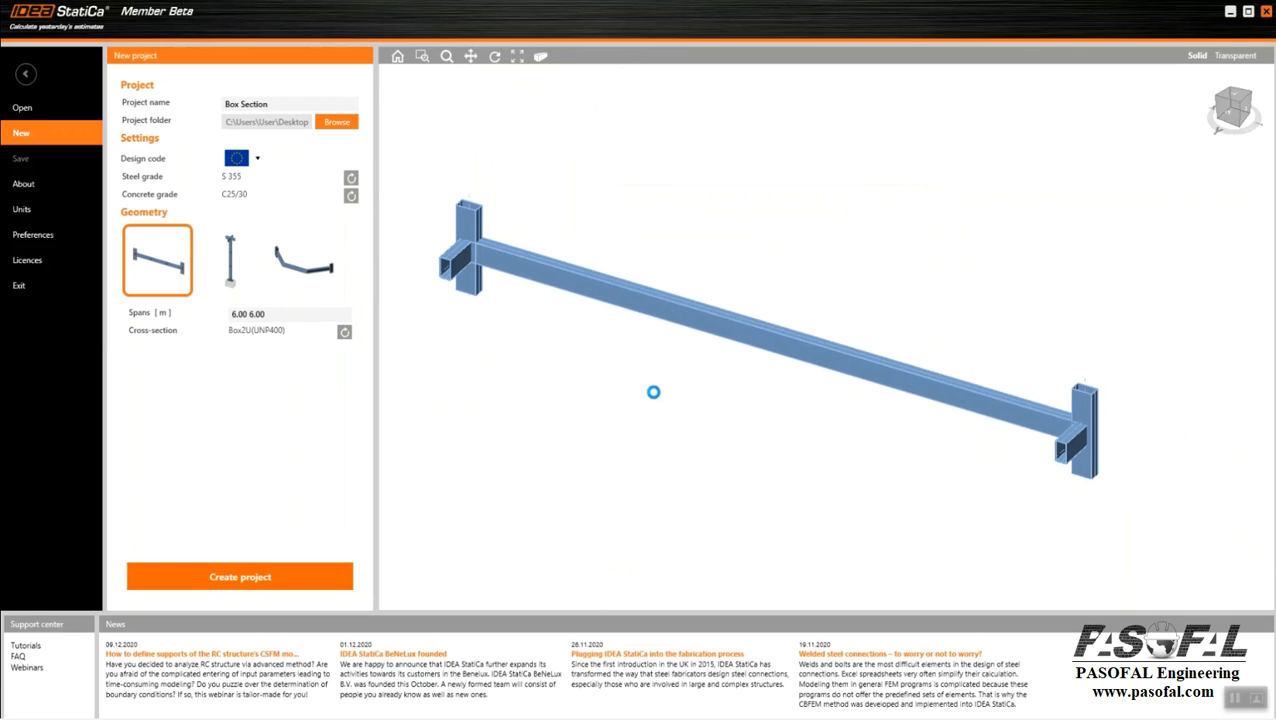
{"action": "scroll", "coordinate": [646, 362], "scroll_direction": "down", "scroll_amount": 2}
{"action": "scroll", "coordinate": [424, 433], "scroll_direction": "up", "scroll_amount": 2}
{"action": "scroll", "coordinate": [492, 212], "scroll_direction": "down", "scroll_amount": 1}
{"action": "scroll", "coordinate": [339, 330], "scroll_direction": "up", "scroll_amount": 3}
{"action": "scroll", "coordinate": [281, 399], "scroll_direction": "down", "scroll_amount": 3}
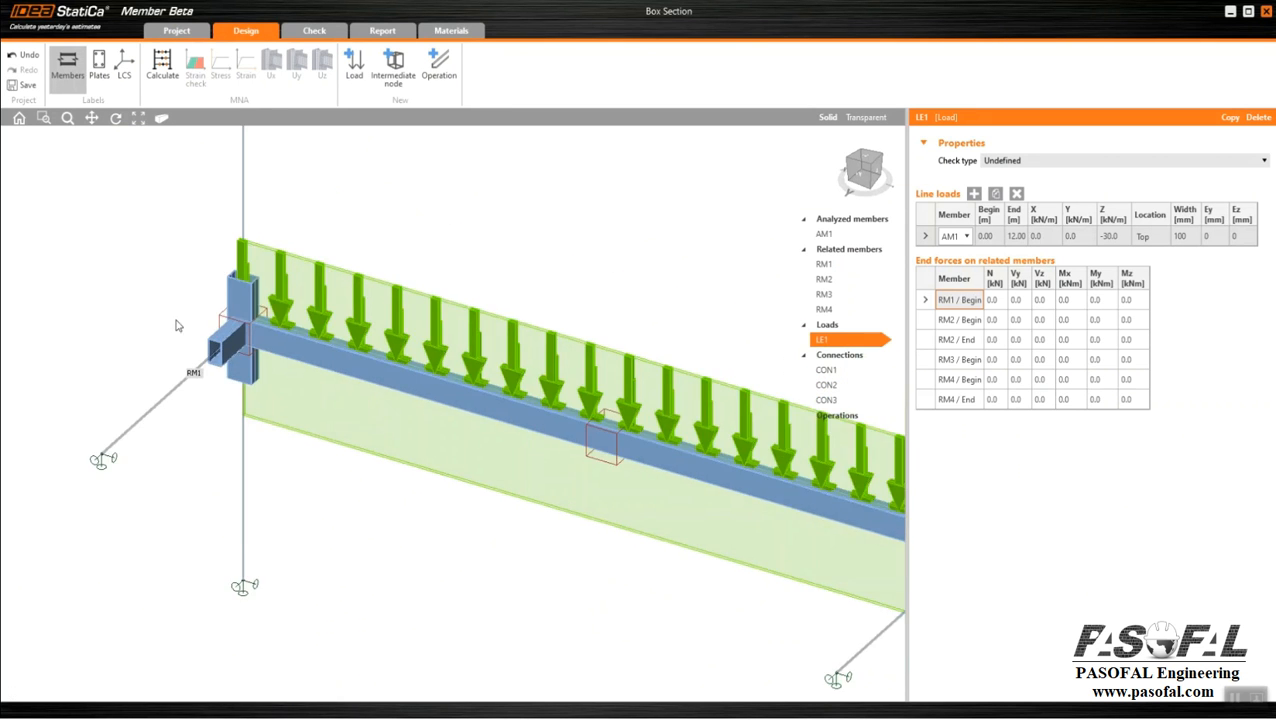
Step: Assign a new rolled HEB550 cross-section to the vertical related member RM2
{"action": "scroll", "coordinate": [281, 399], "scroll_direction": "up", "scroll_amount": 3}
{"action": "left_click", "coordinate": [254, 289]}
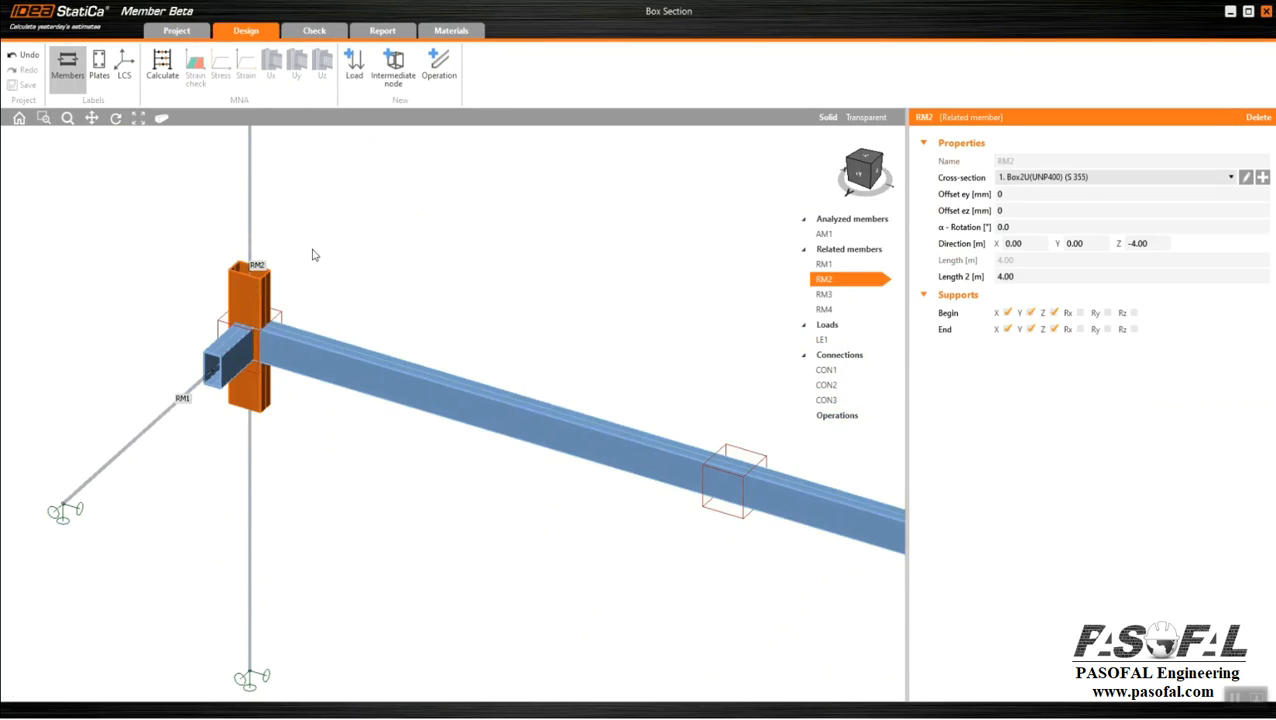
{"action": "left_click", "coordinate": [1262, 178]}
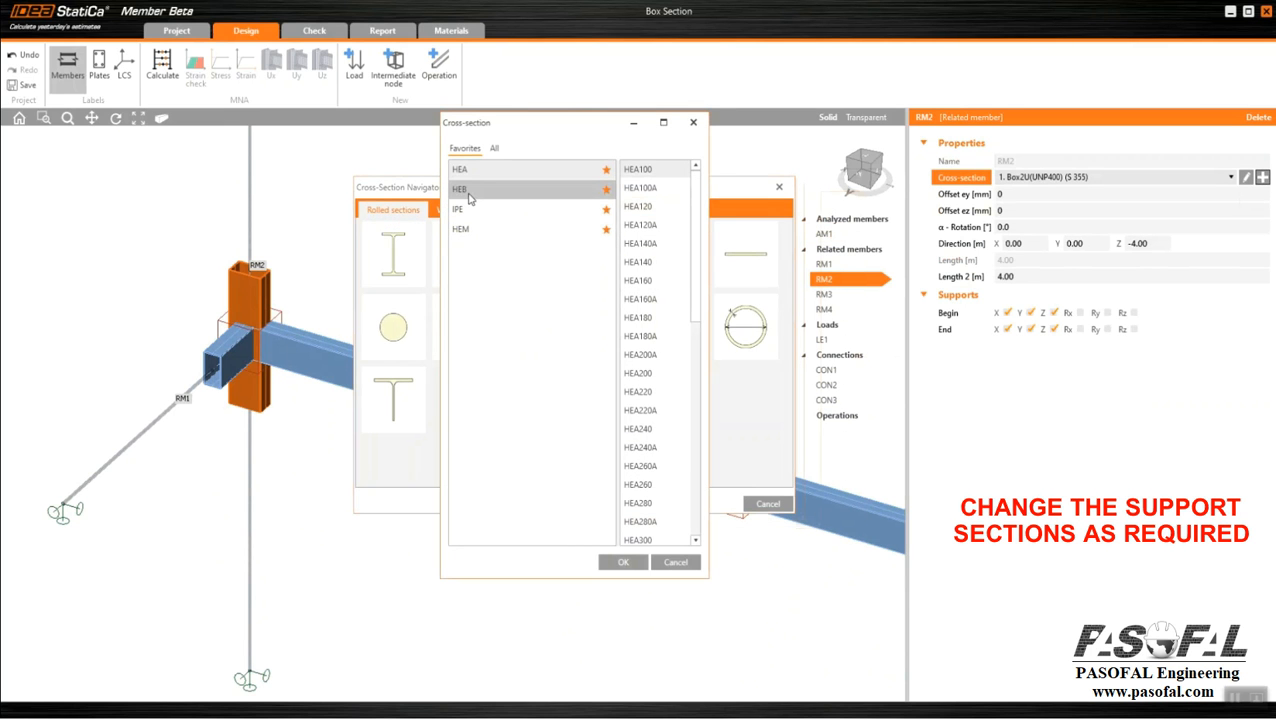
{"action": "left_click", "coordinate": [469, 192]}
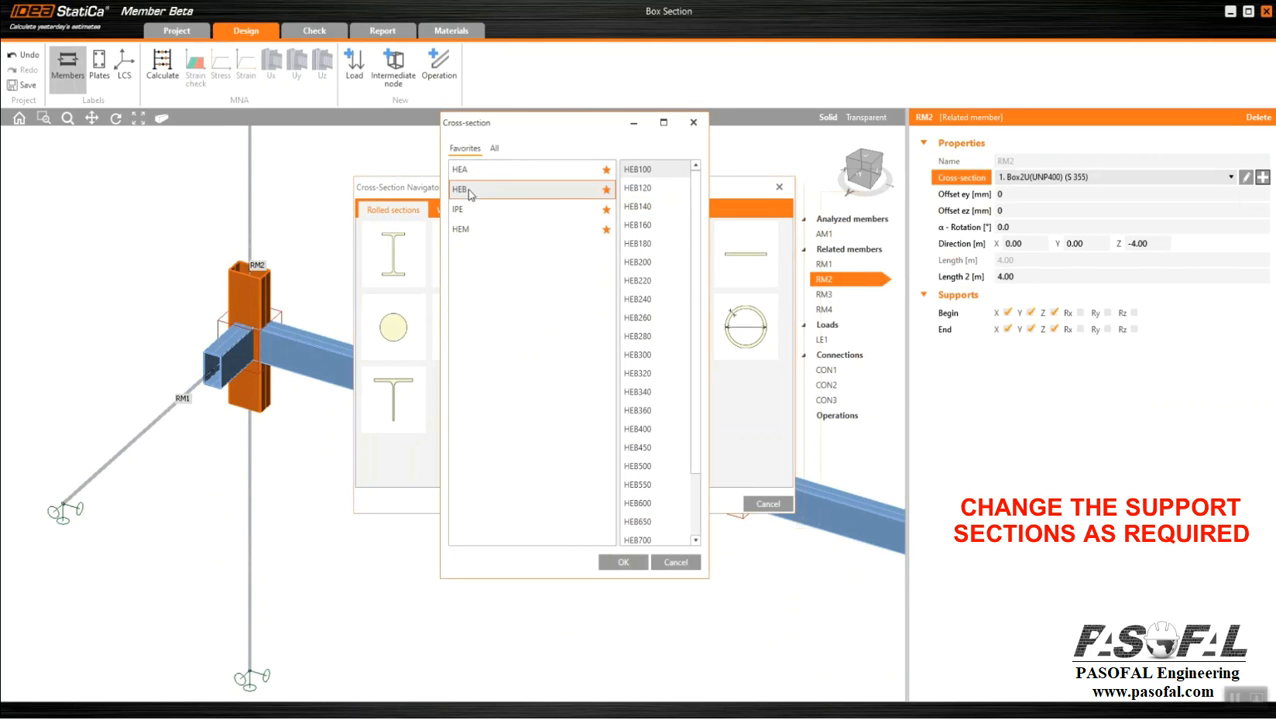
{"action": "scroll", "coordinate": [650, 290], "scroll_direction": "down", "scroll_amount": 2}
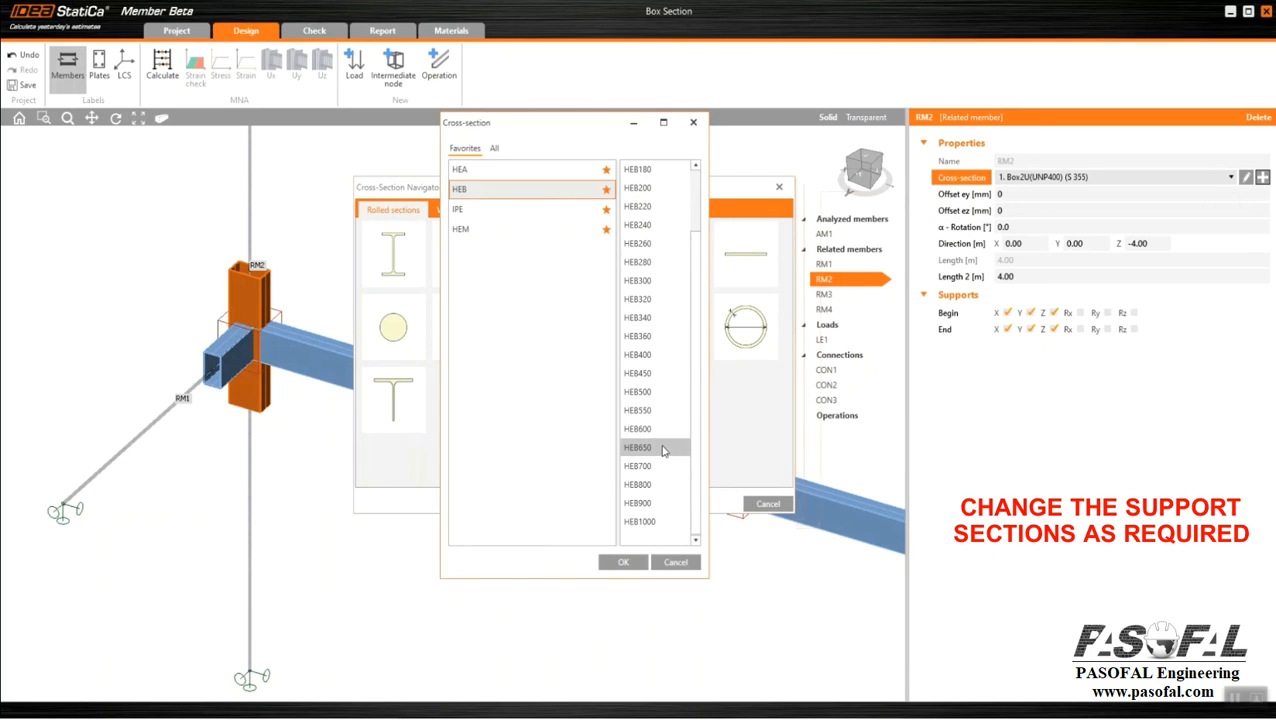
{"action": "left_click", "coordinate": [640, 410]}
{"action": "left_click", "coordinate": [623, 562]}
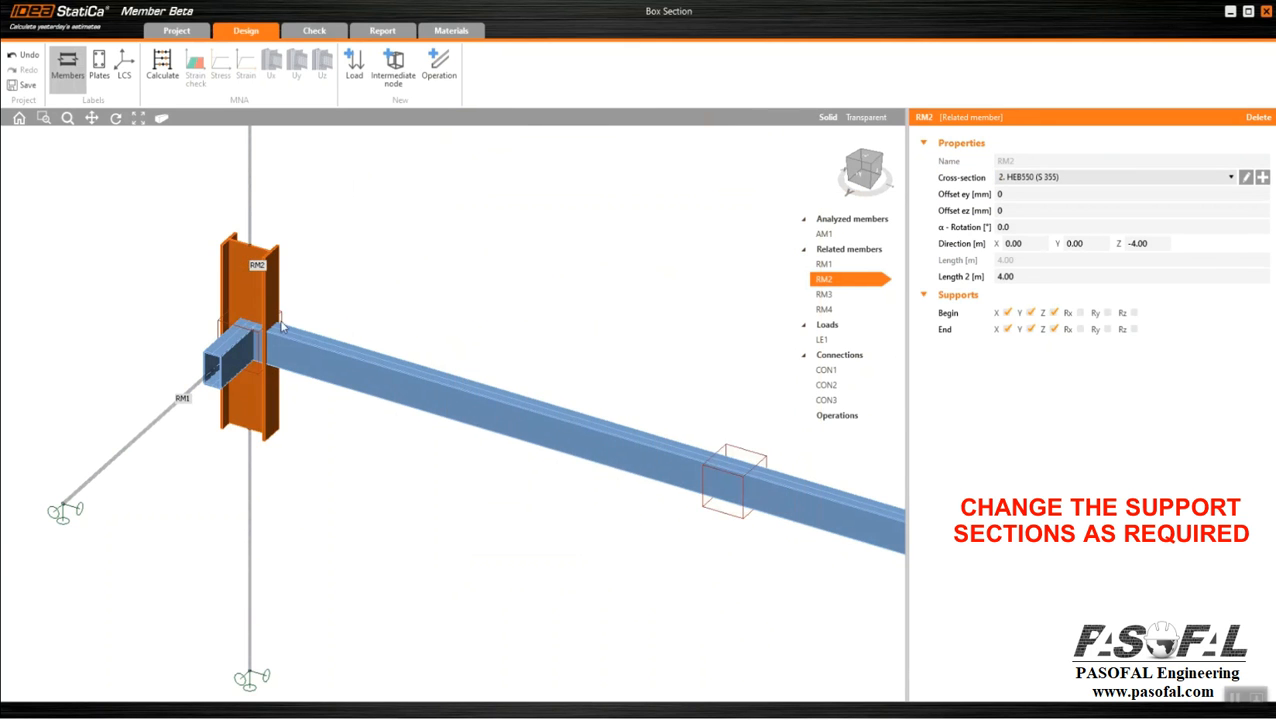
Step: Assign a new rolled IPE220 cross-section to the horizontal related member RM1
{"action": "scroll", "coordinate": [264, 360], "scroll_direction": "up", "scroll_amount": 5}
{"action": "scroll", "coordinate": [264, 360], "scroll_direction": "down", "scroll_amount": 5}
{"action": "left_click", "coordinate": [182, 334]}
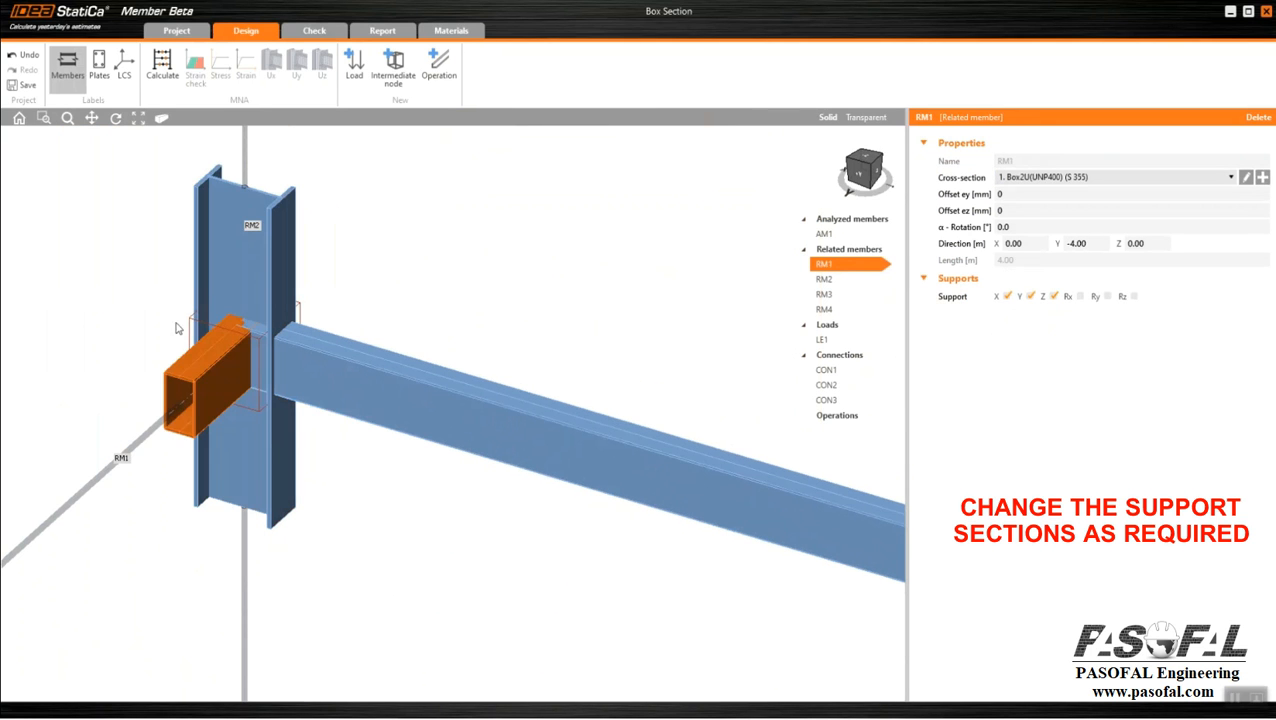
{"action": "left_click", "coordinate": [1245, 177]}
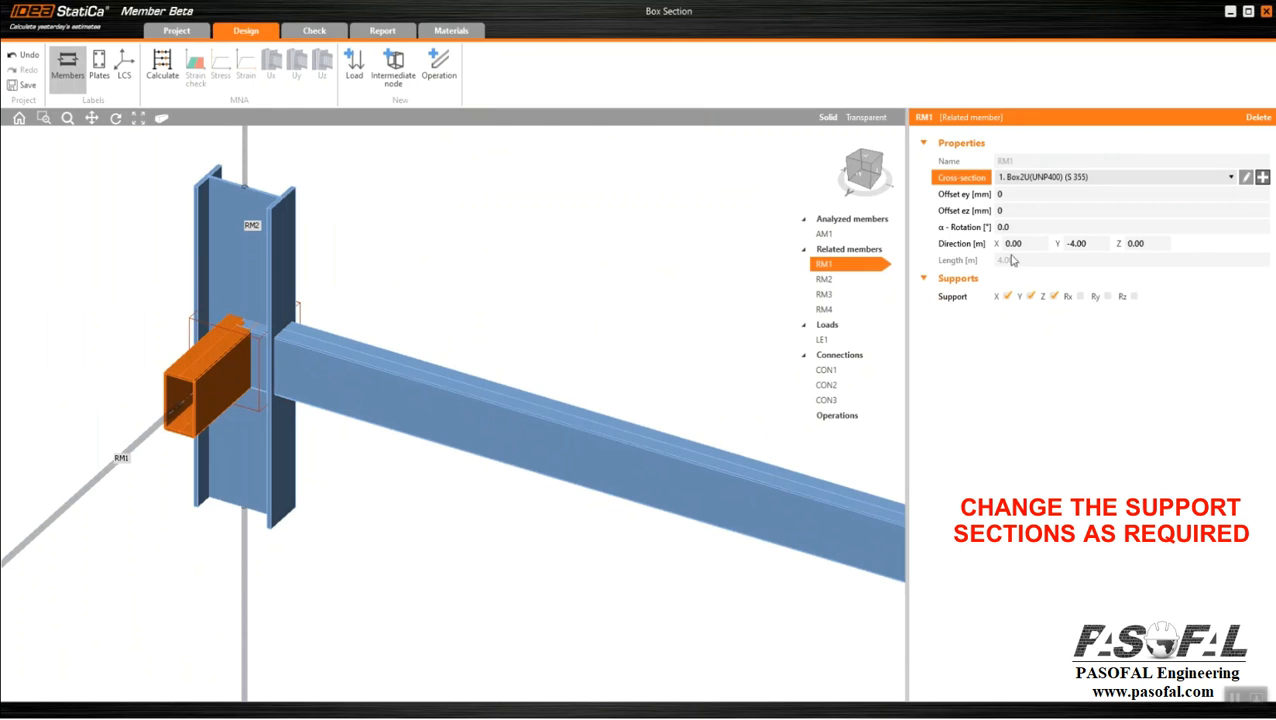
{"action": "left_click", "coordinate": [466, 283]}
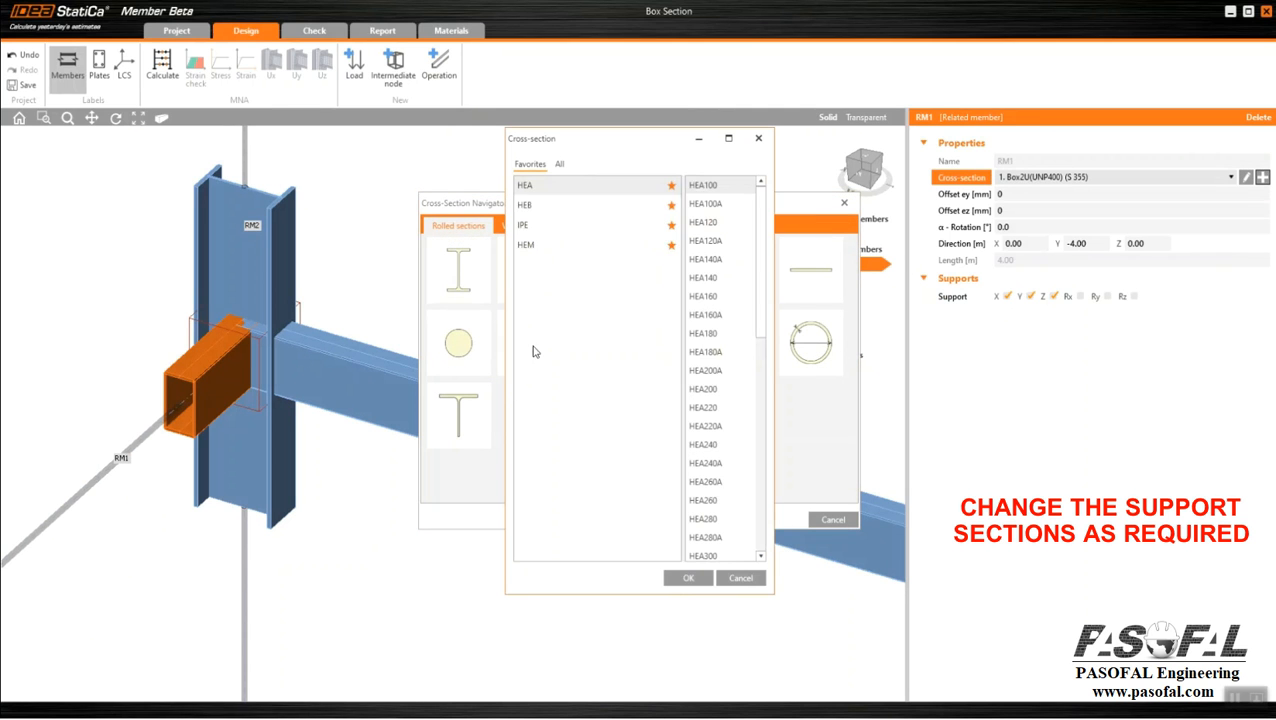
{"action": "left_click", "coordinate": [540, 225]}
{"action": "left_click", "coordinate": [708, 520]}
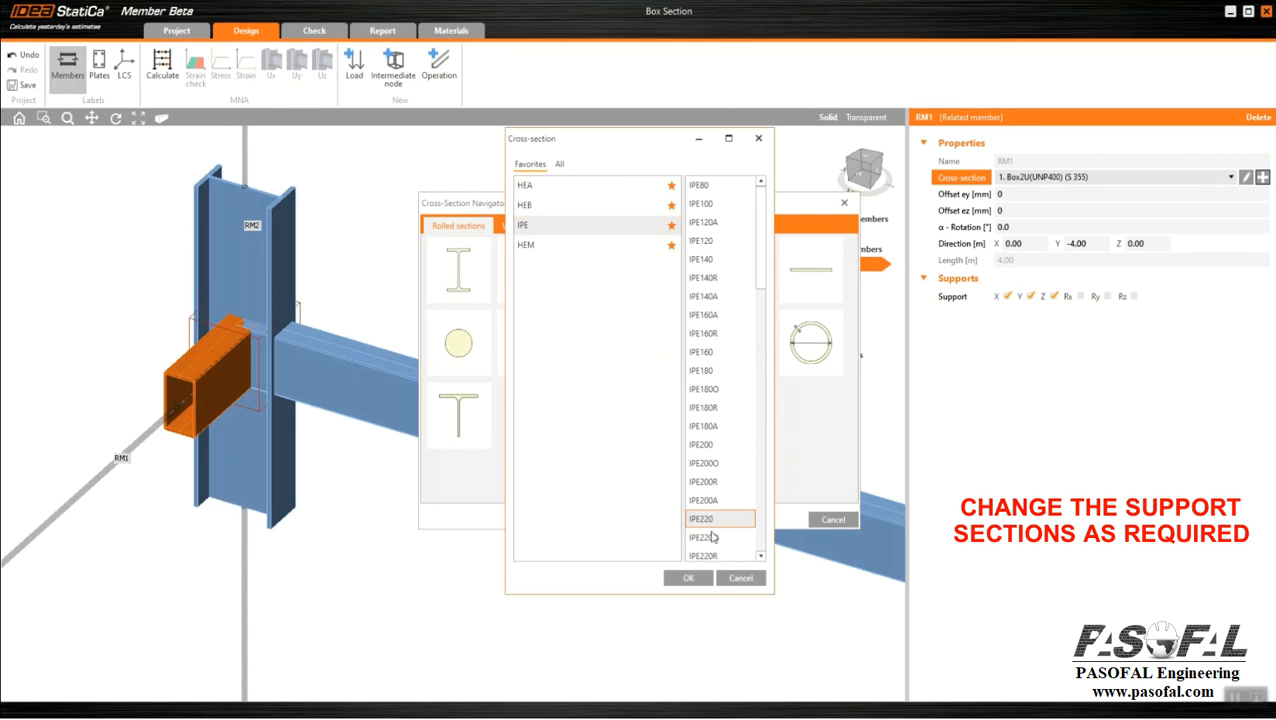
{"action": "left_click", "coordinate": [686, 578]}
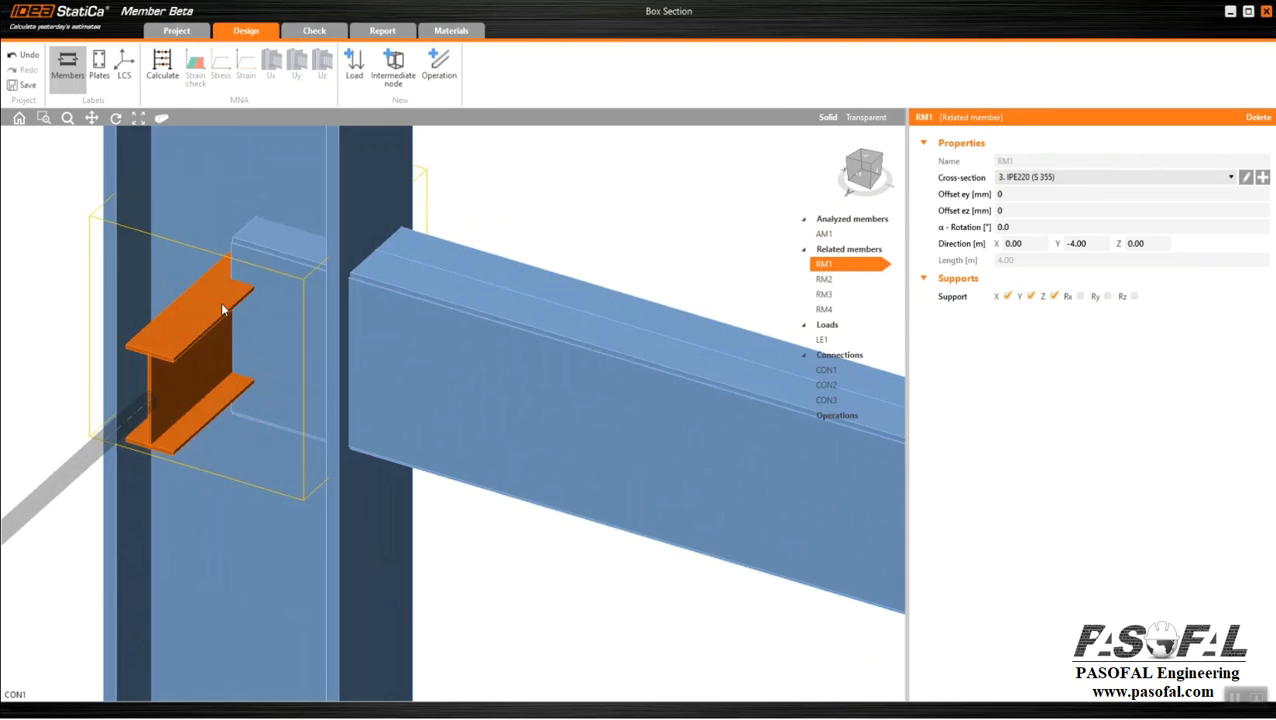
{"action": "scroll", "coordinate": [182, 348], "scroll_direction": "down", "scroll_amount": 2}
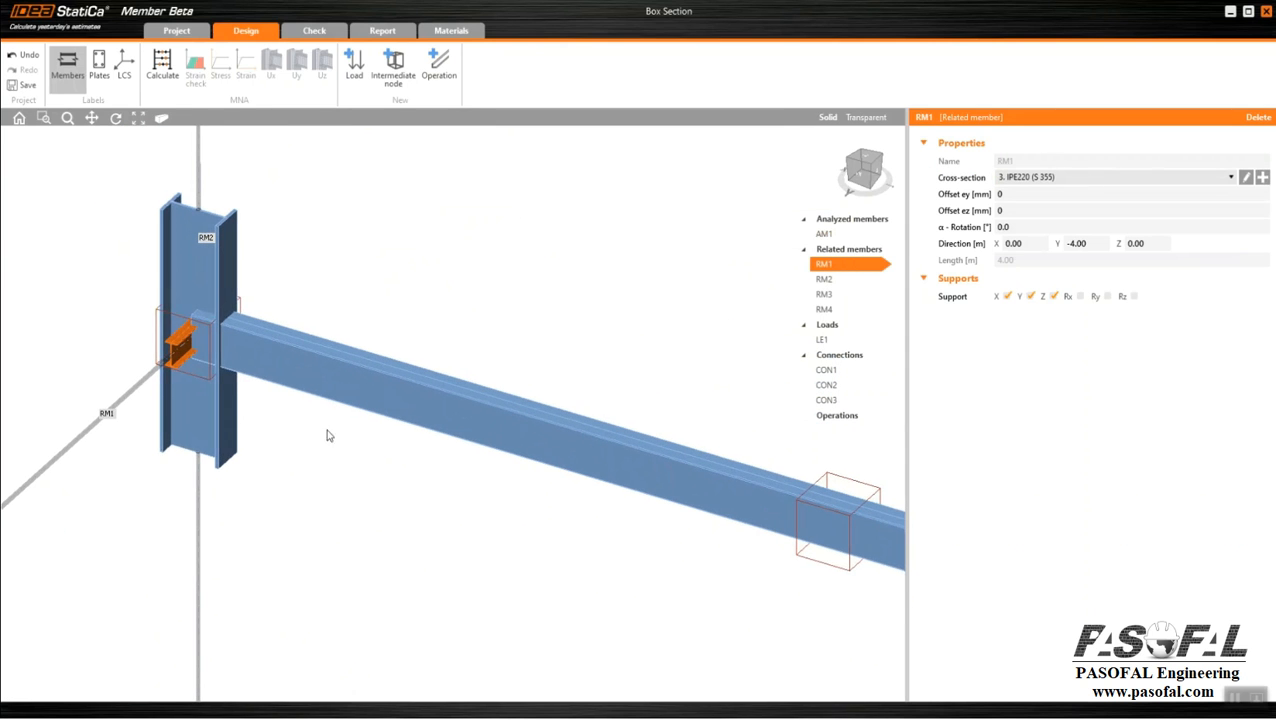
Step: Add an ended related member along Y at connection CON1 and set its Y direction to 1.00 m
{"action": "left_click", "coordinate": [160, 330]}
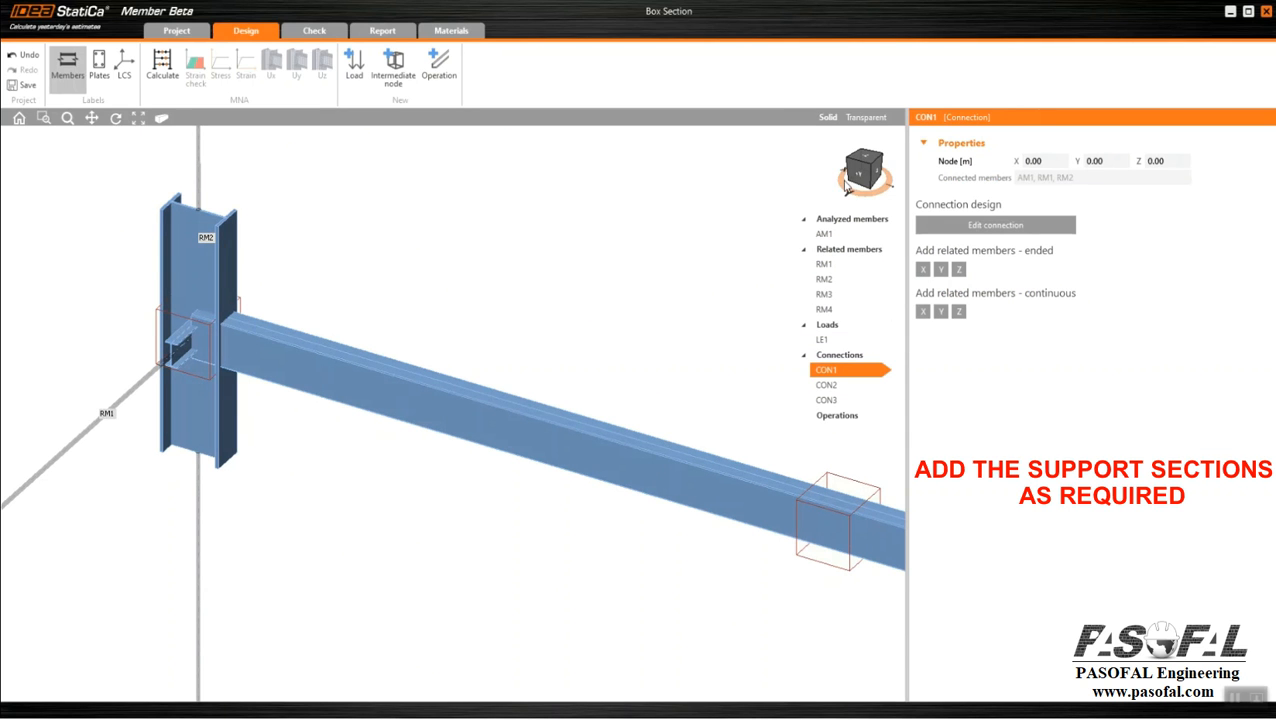
{"action": "left_click", "coordinate": [940, 269]}
{"action": "scroll", "coordinate": [140, 380], "scroll_direction": "up", "scroll_amount": 4}
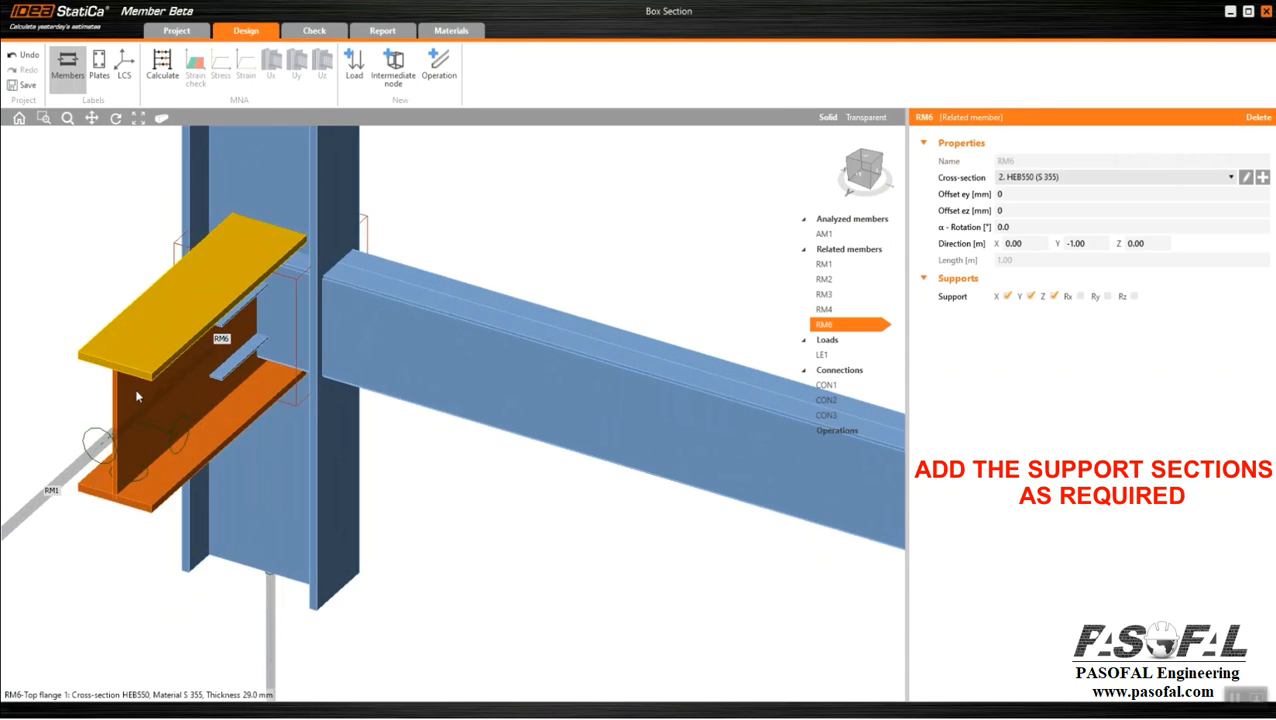
{"action": "scroll", "coordinate": [134, 420], "scroll_direction": "down", "scroll_amount": 2}
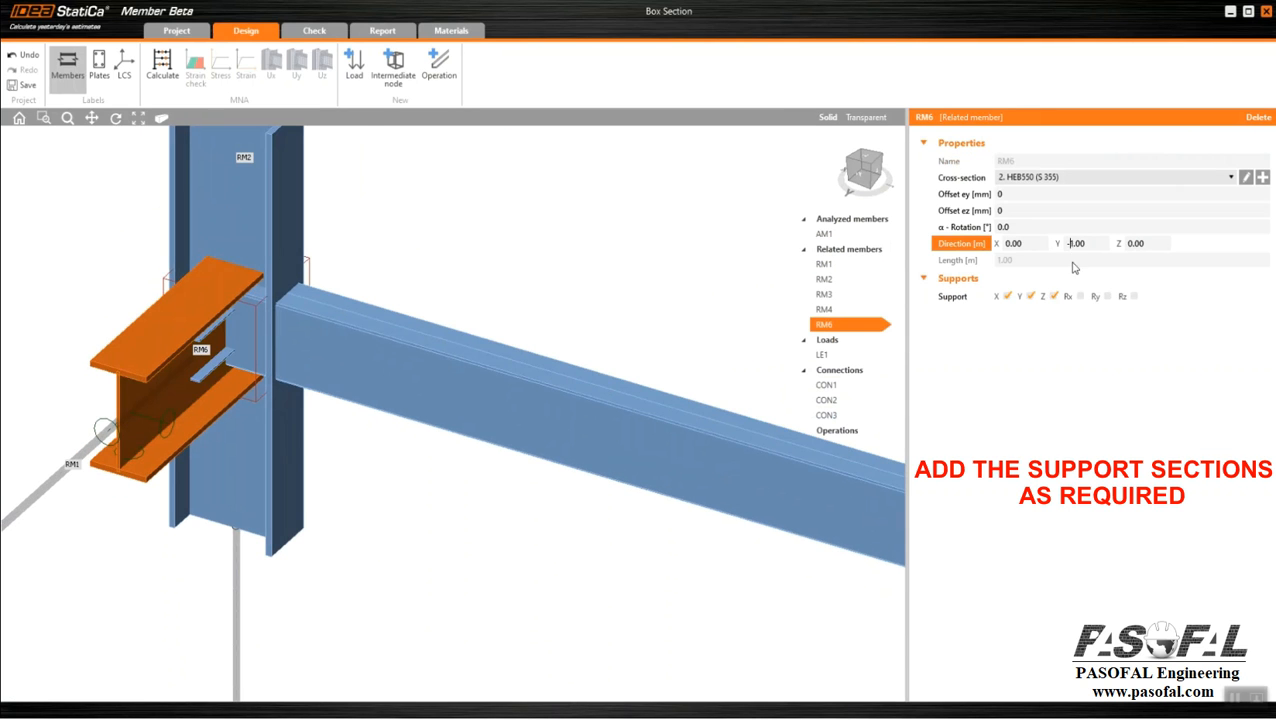
{"action": "key", "text": "Return"}
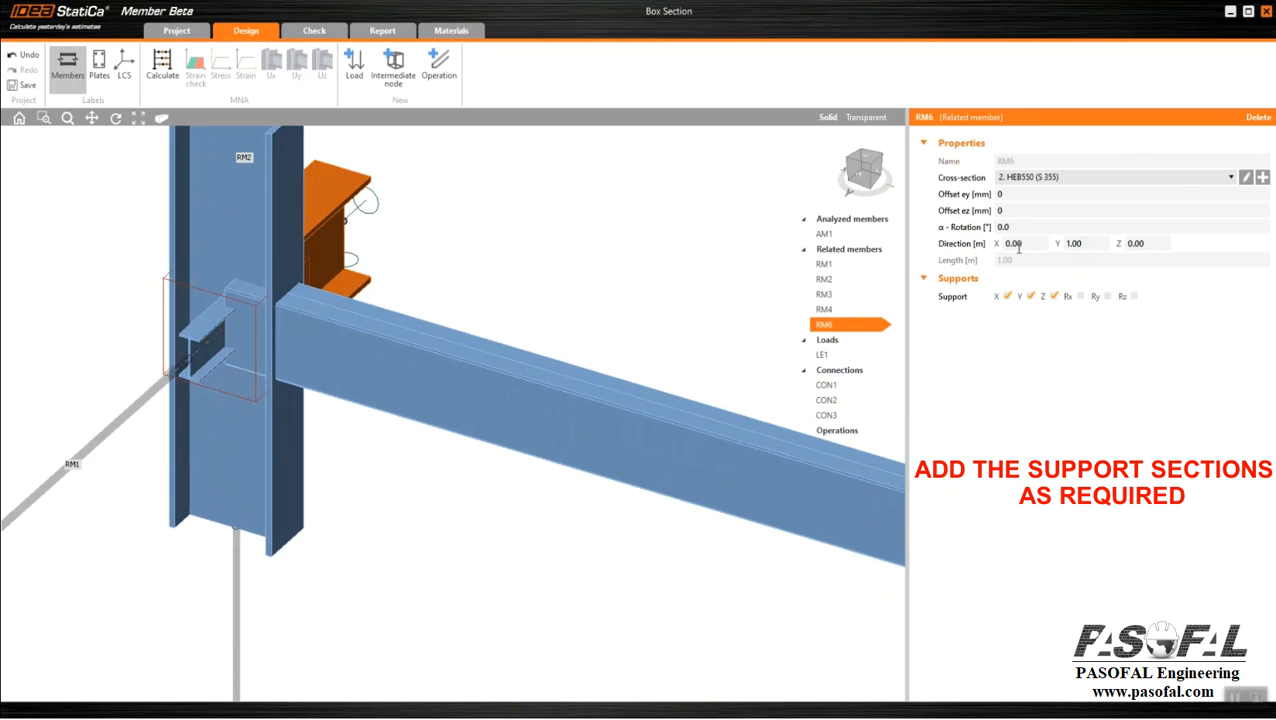
Step: Change the cross-section of the added related member RM6 to IPE220
{"action": "scroll", "coordinate": [307, 440], "scroll_direction": "down", "scroll_amount": 2}
{"action": "middle_click_drag", "start_coordinate": [577, 498], "coordinate": [309, 475]}
{"action": "scroll", "coordinate": [310, 476], "scroll_direction": "up", "scroll_amount": 3}
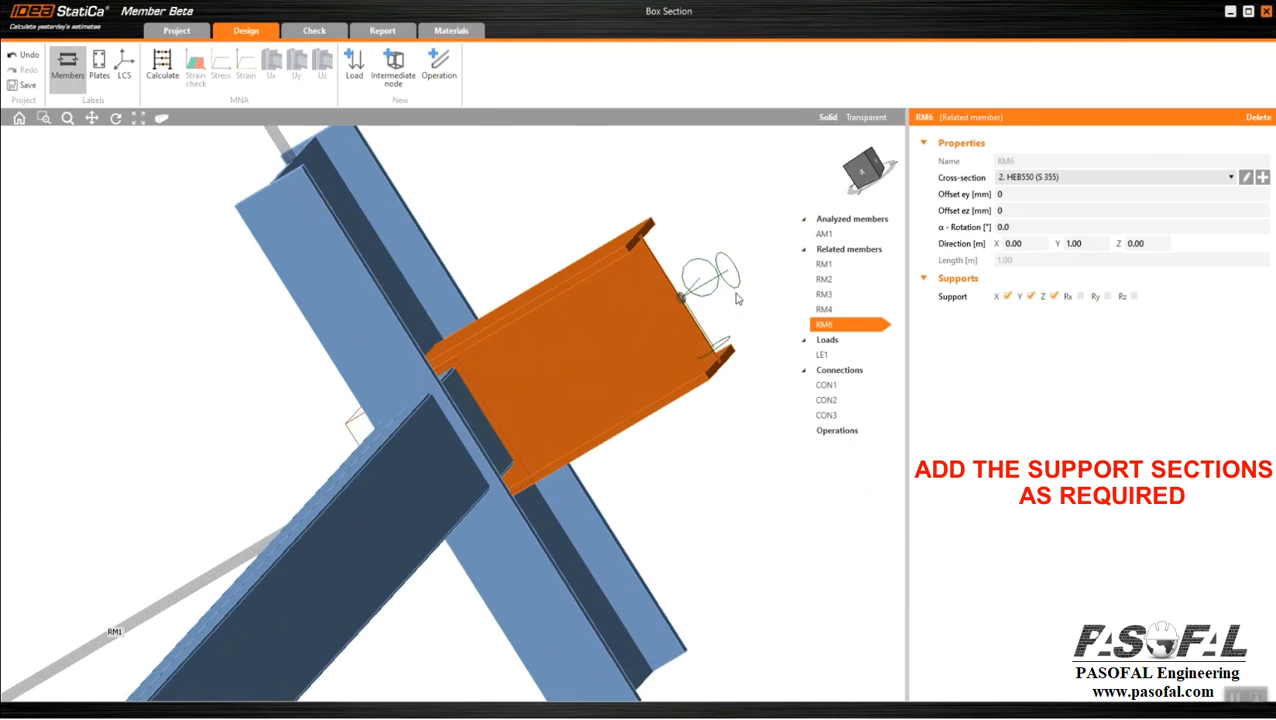
{"action": "left_click", "coordinate": [1231, 178]}
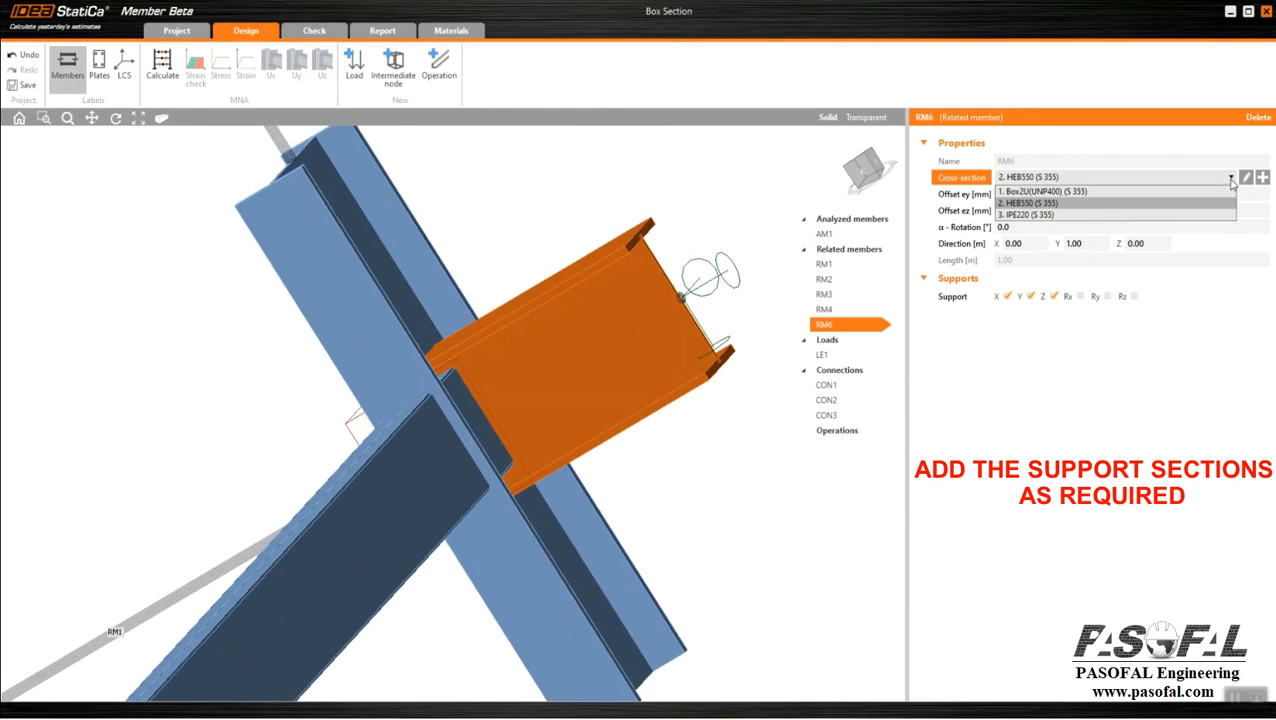
{"action": "left_click", "coordinate": [1045, 215]}
{"action": "middle_click_drag", "start_coordinate": [605, 384], "coordinate": [560, 400]}
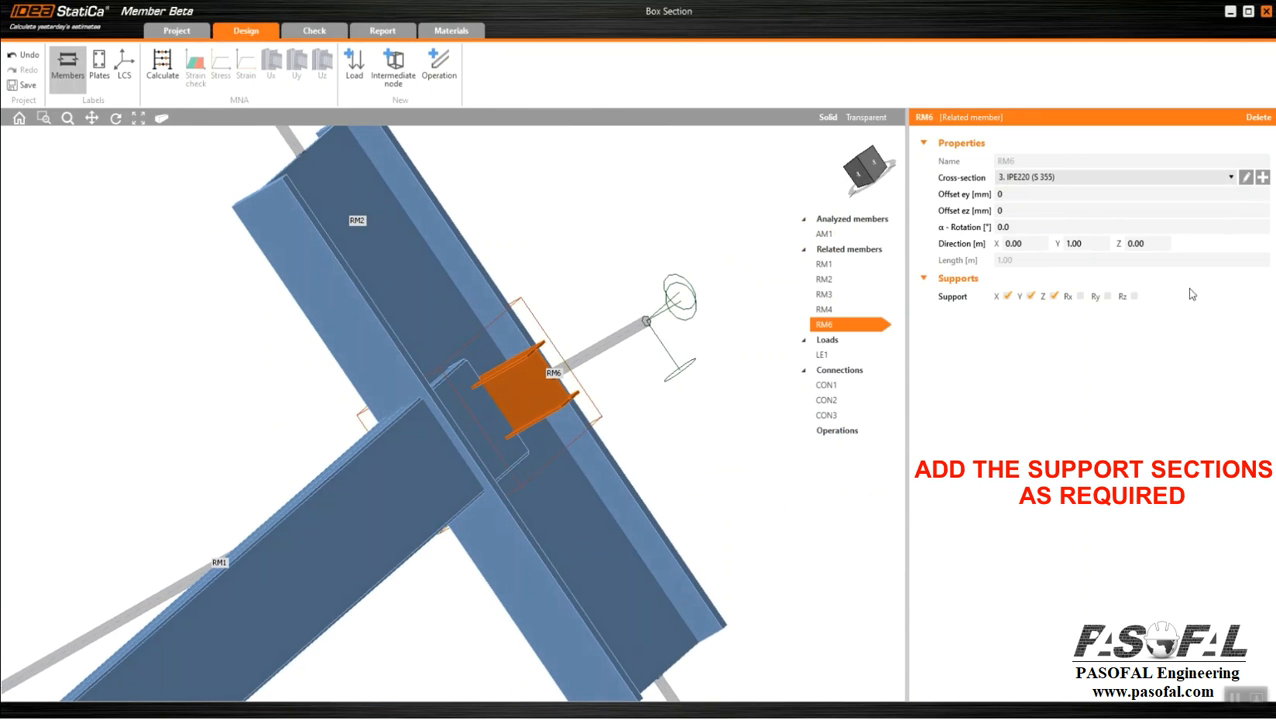
Step: Incline related member RM6 upward by setting its Z direction to 0.50 m
{"action": "left_click", "coordinate": [1165, 244]}
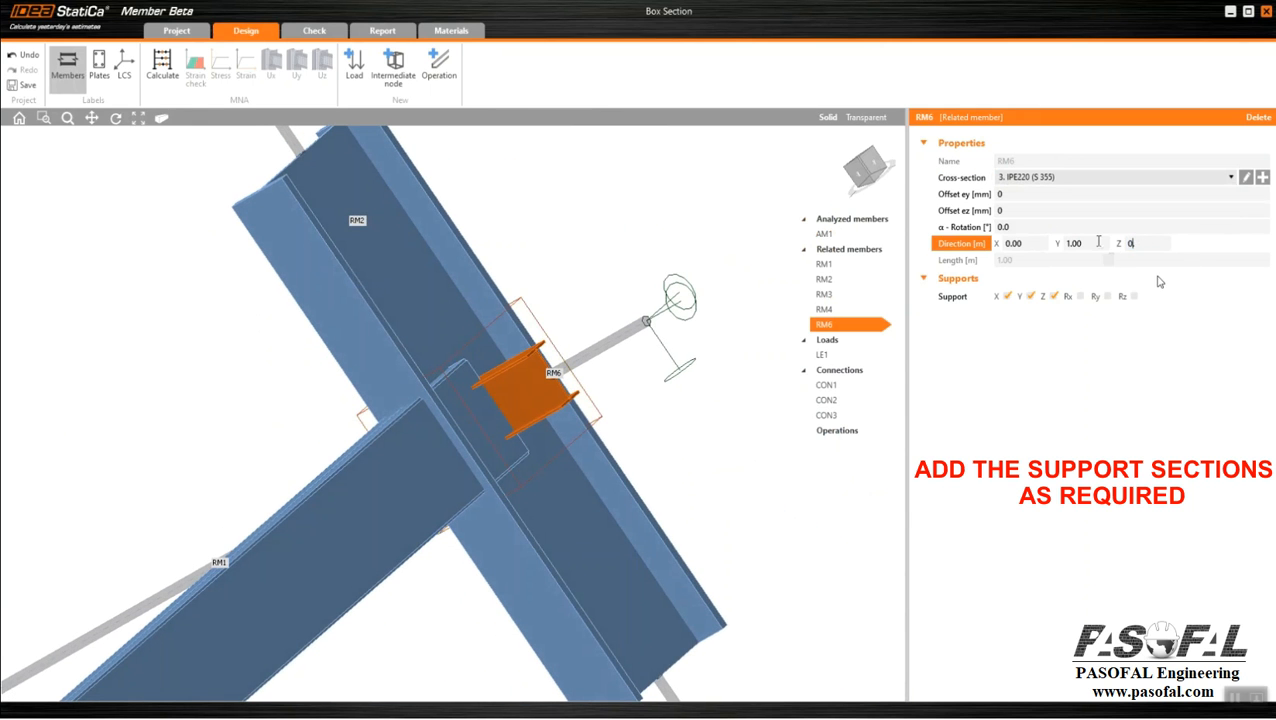
{"action": "type", "text": "5"}
{"action": "key", "text": "Return"}
{"action": "scroll", "coordinate": [496, 348], "scroll_direction": "up", "scroll_amount": 3}
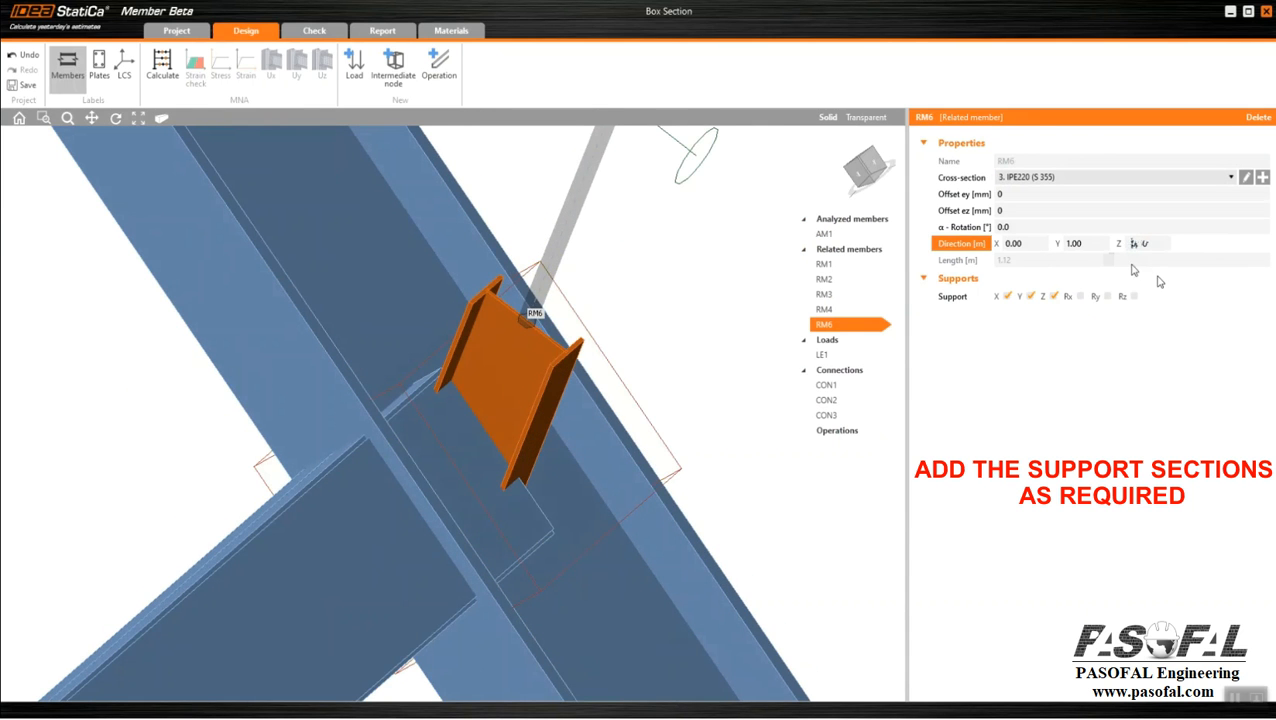
{"action": "key", "text": "Return"}
{"action": "left_click", "coordinate": [857, 181]}
{"action": "scroll", "coordinate": [596, 398], "scroll_direction": "up", "scroll_amount": 5}
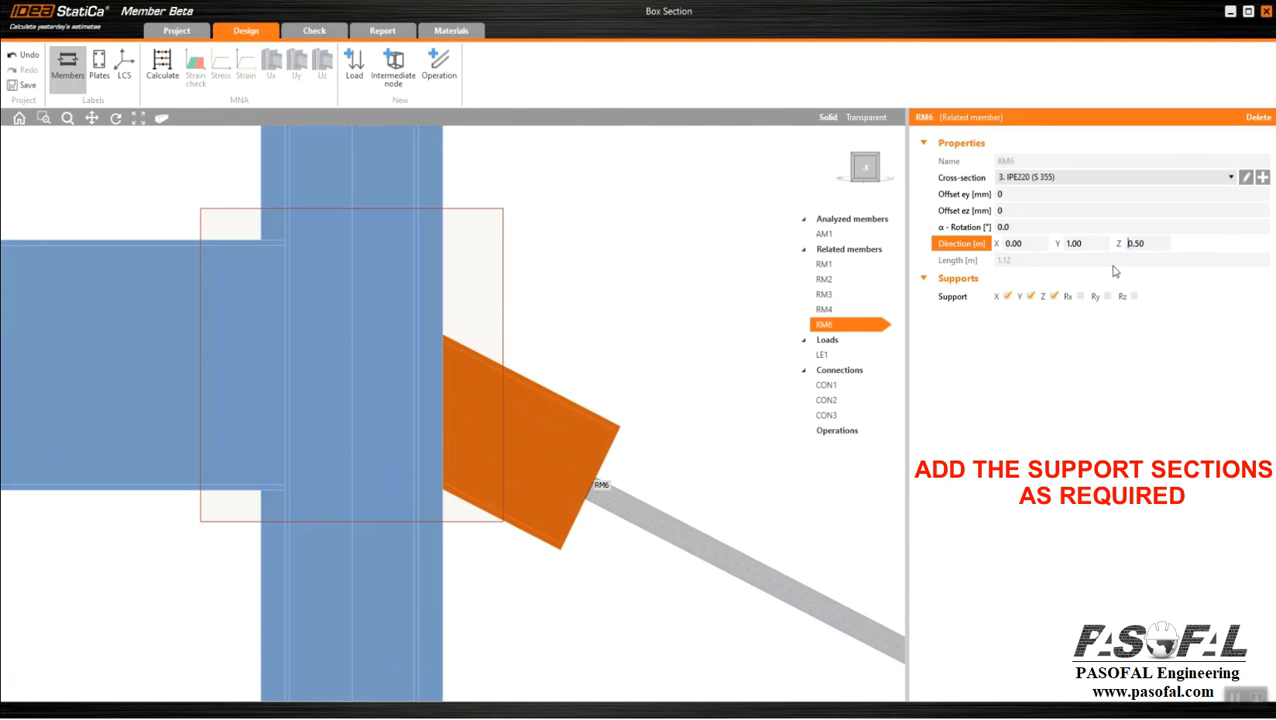
{"action": "key", "text": "Return"}
{"action": "scroll", "coordinate": [458, 458], "scroll_direction": "down", "scroll_amount": 3}
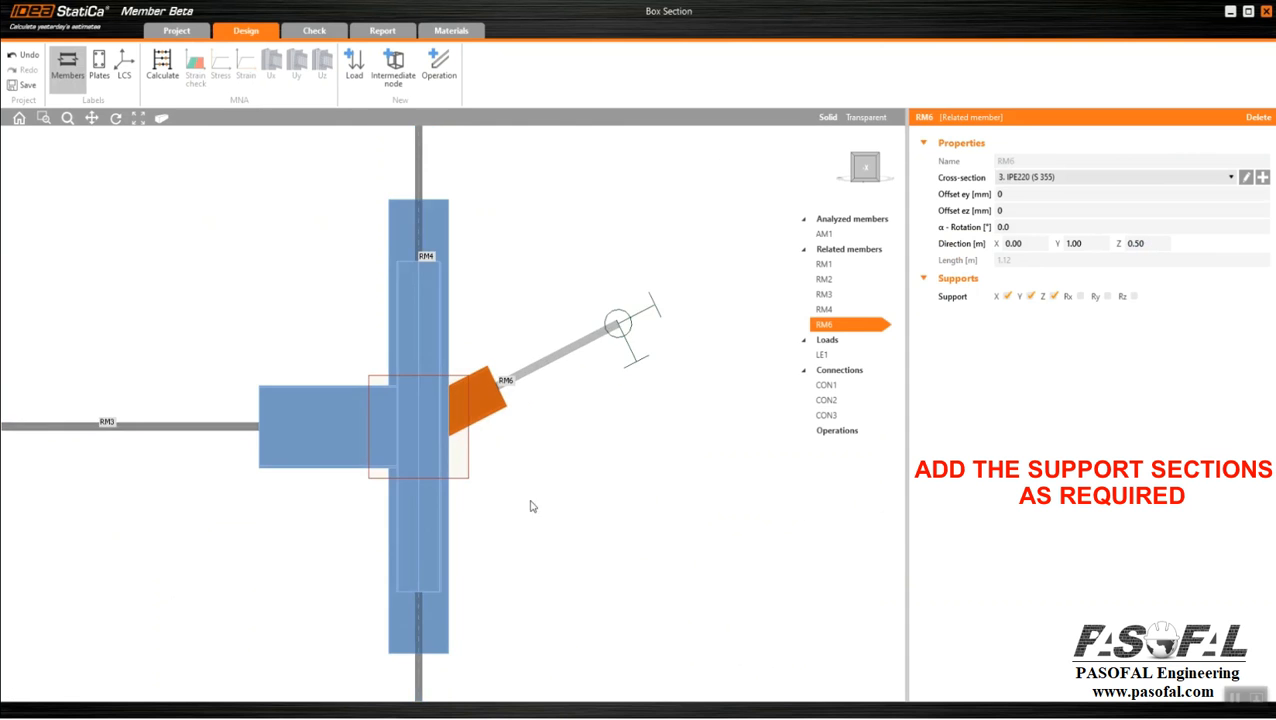
Step: Add an ended related member along Y at connection CON3 with direction Y 1.00 m and Z 0.50 m
{"action": "right_click_drag", "start_coordinate": [570, 473], "coordinate": [312, 493]}
{"action": "left_click", "coordinate": [152, 475]}
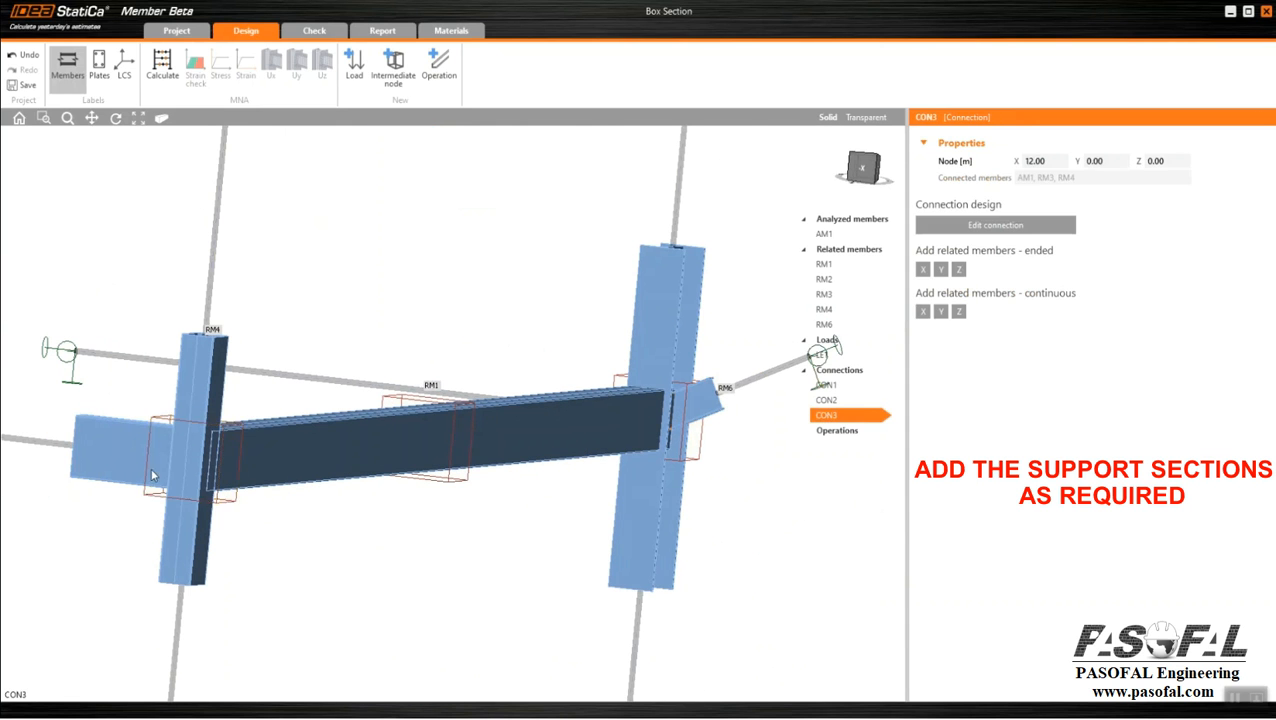
{"action": "left_click", "coordinate": [941, 270]}
{"action": "type", "text": "1"}
{"action": "left_click", "coordinate": [1162, 243]}
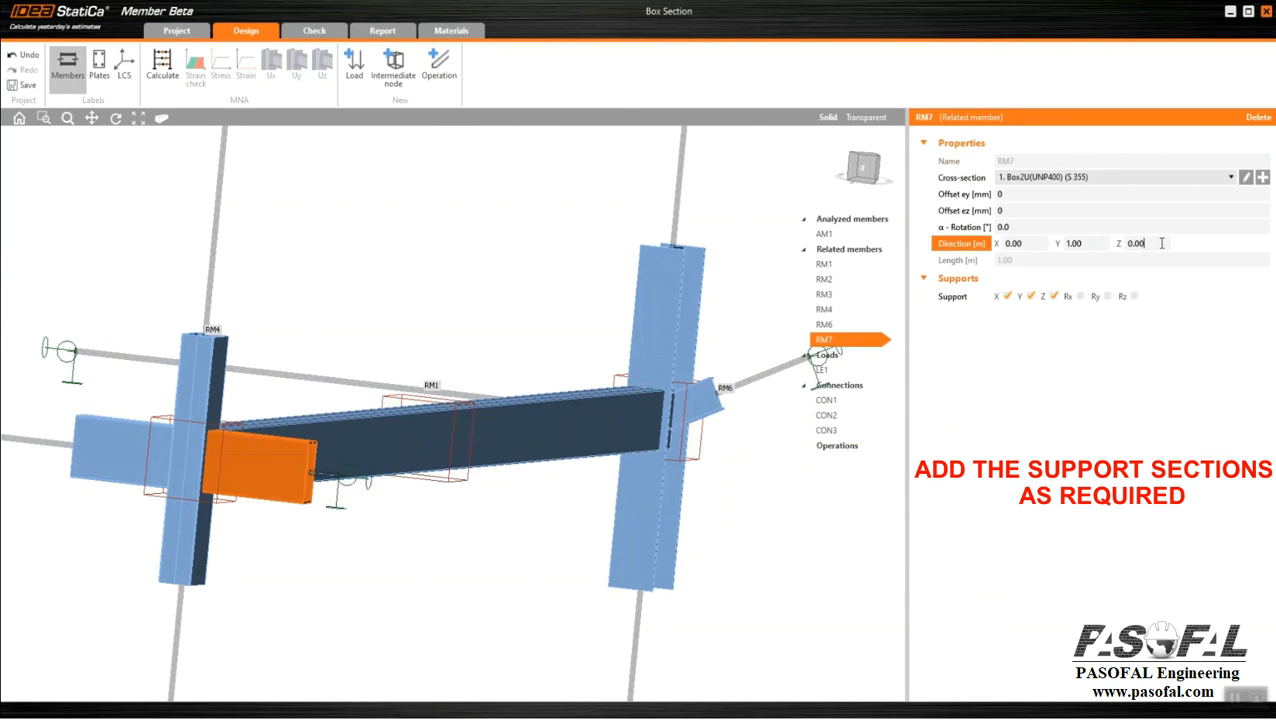
{"action": "key", "text": "Return"}
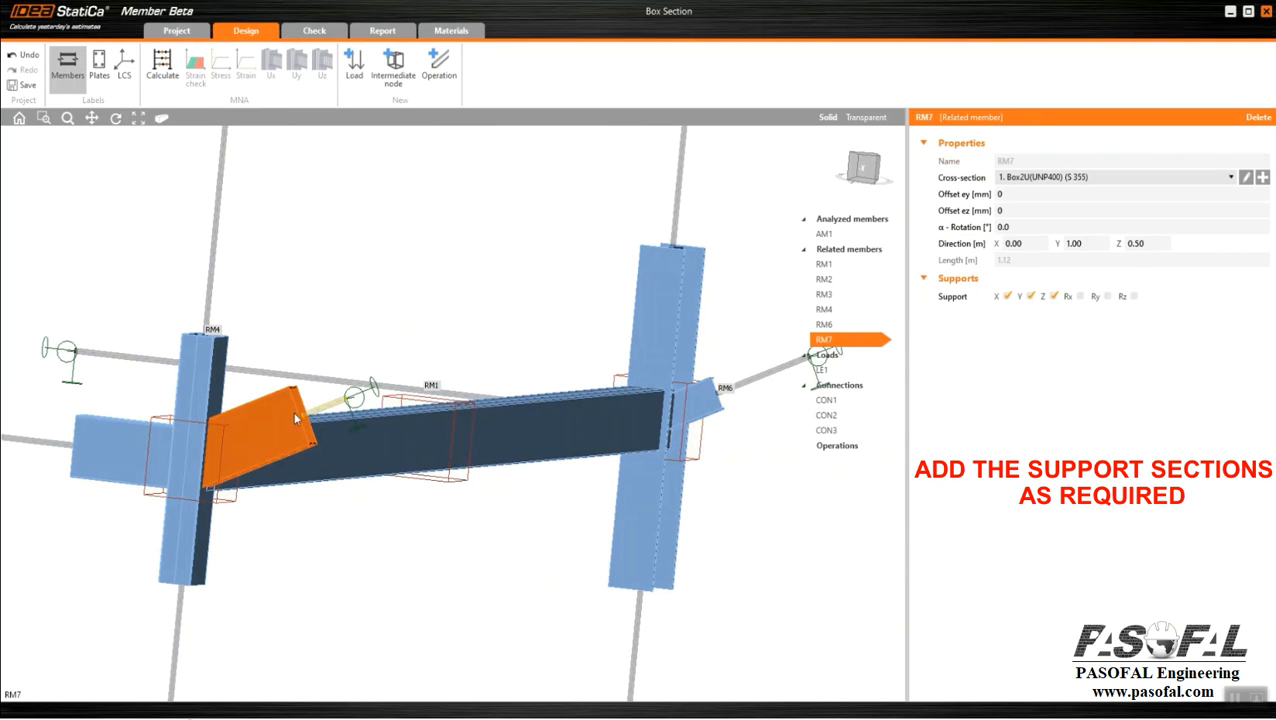
Step: Change the cross-section of the inclined related member RM7 to IPE220
{"action": "left_click", "coordinate": [1231, 179]}
{"action": "left_click", "coordinate": [1076, 217]}
{"action": "scroll", "coordinate": [238, 425], "scroll_direction": "up", "scroll_amount": 5}
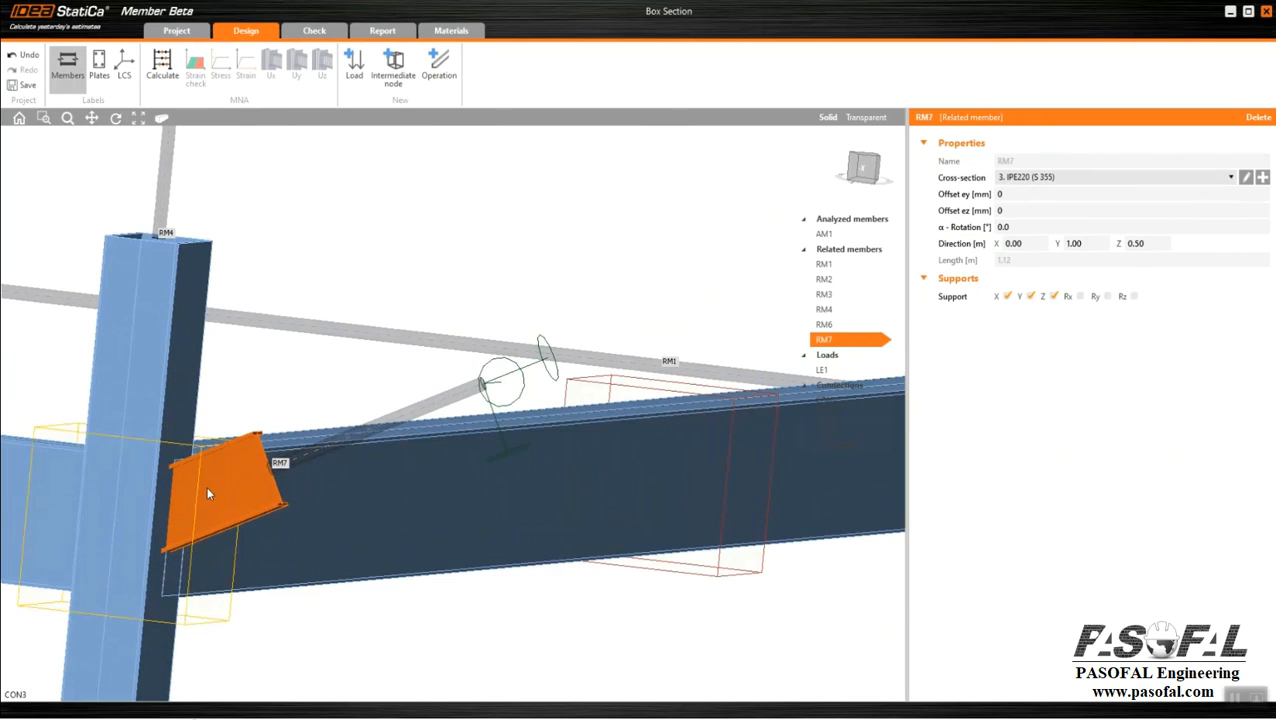
{"action": "scroll", "coordinate": [285, 460], "scroll_direction": "down", "scroll_amount": 5}
{"action": "right_click_drag", "start_coordinate": [311, 461], "coordinate": [468, 388]}
Step: Change the cross-section of the horizontal related member RM3 at the beam's far end to IPE220
{"action": "left_click", "coordinate": [20, 119]}
{"action": "scroll", "coordinate": [190, 365], "scroll_direction": "down", "scroll_amount": 3}
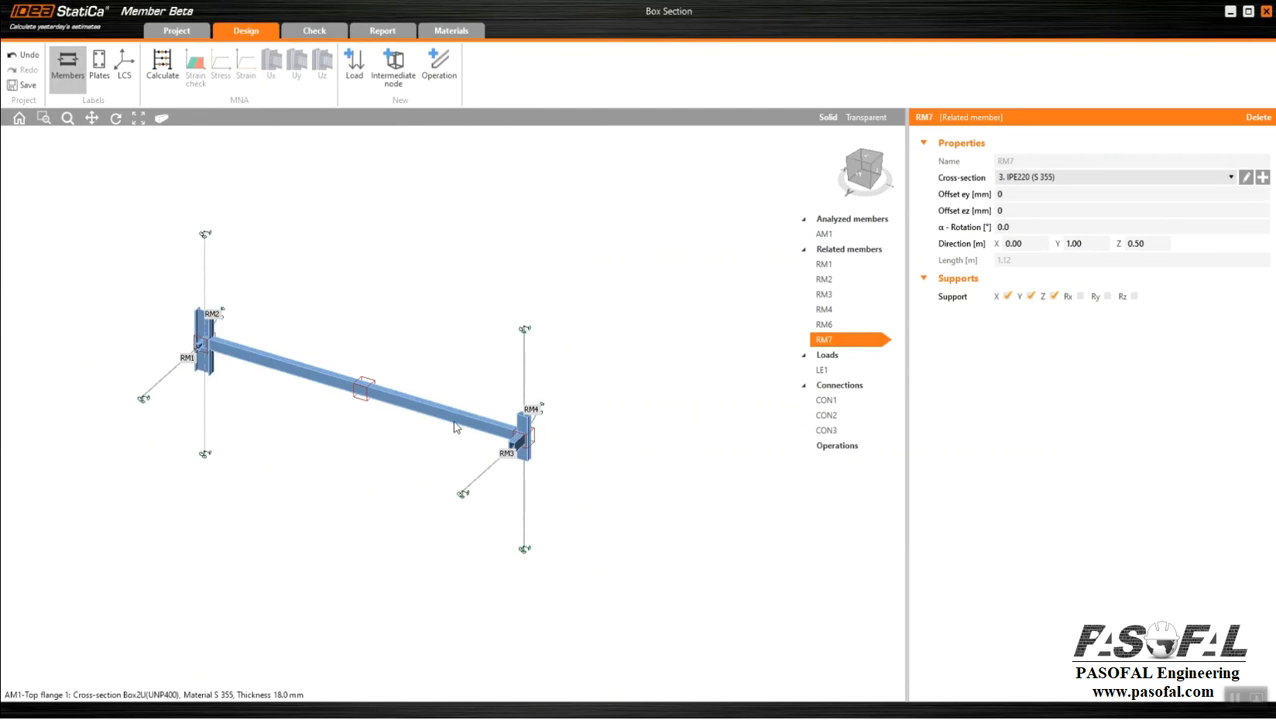
{"action": "scroll", "coordinate": [490, 438], "scroll_direction": "up", "scroll_amount": 7}
{"action": "left_click", "coordinate": [538, 468]}
{"action": "scroll", "coordinate": [538, 468], "scroll_direction": "down", "scroll_amount": 2}
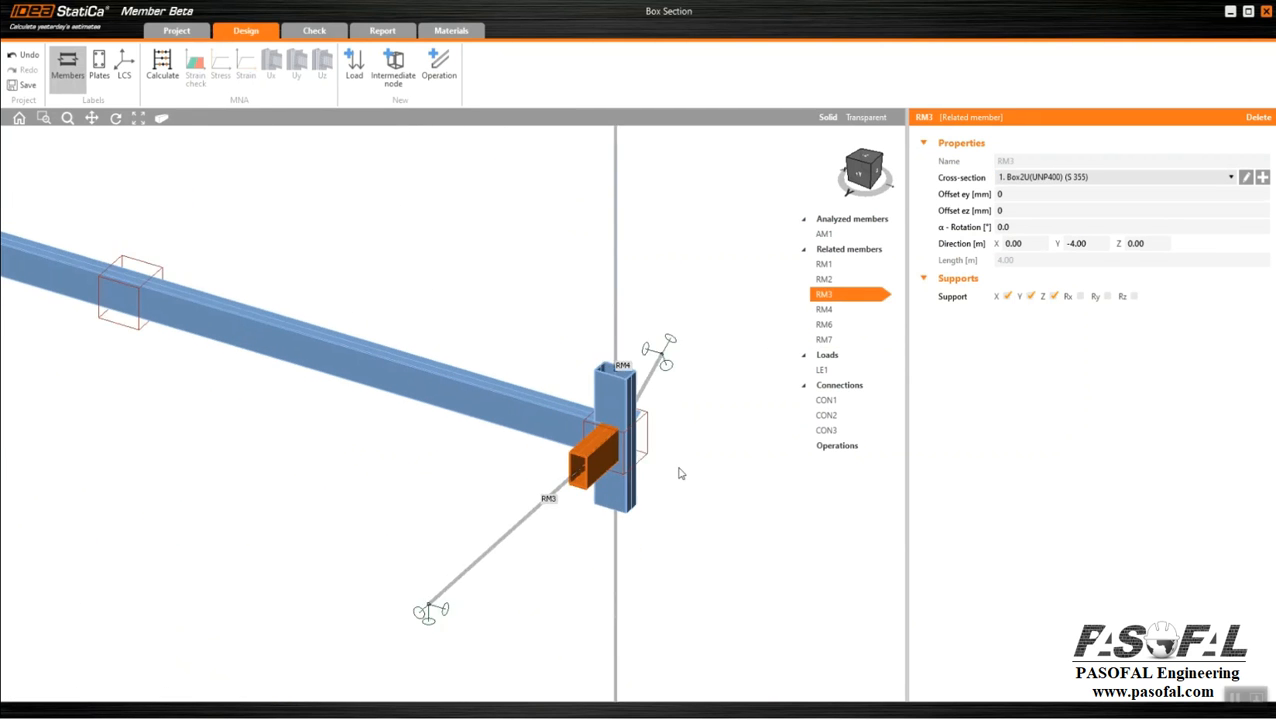
{"action": "left_click", "coordinate": [1231, 177]}
{"action": "left_click", "coordinate": [1028, 215]}
Step: Change the cross-section of the continuous vertical related member RM4 to HEB550
{"action": "left_click", "coordinate": [630, 420]}
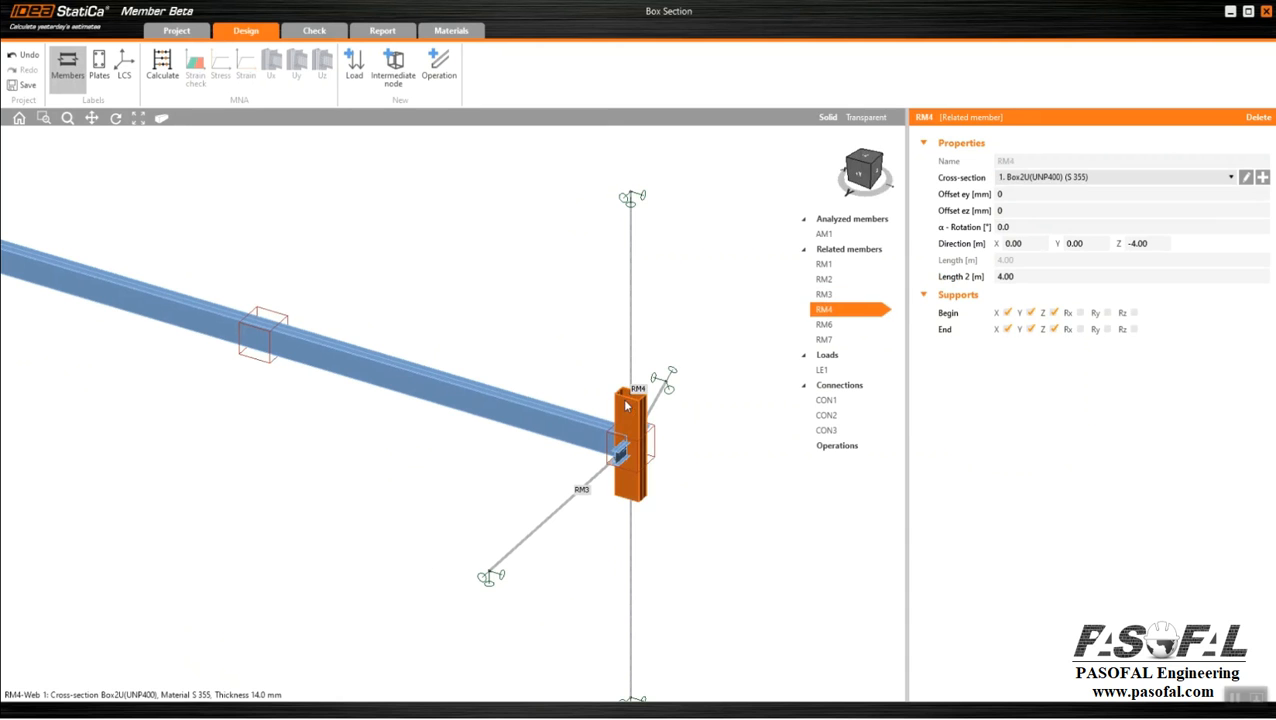
{"action": "left_click", "coordinate": [1190, 180]}
{"action": "left_click", "coordinate": [1066, 204]}
{"action": "scroll", "coordinate": [590, 425], "scroll_direction": "up", "scroll_amount": 3}
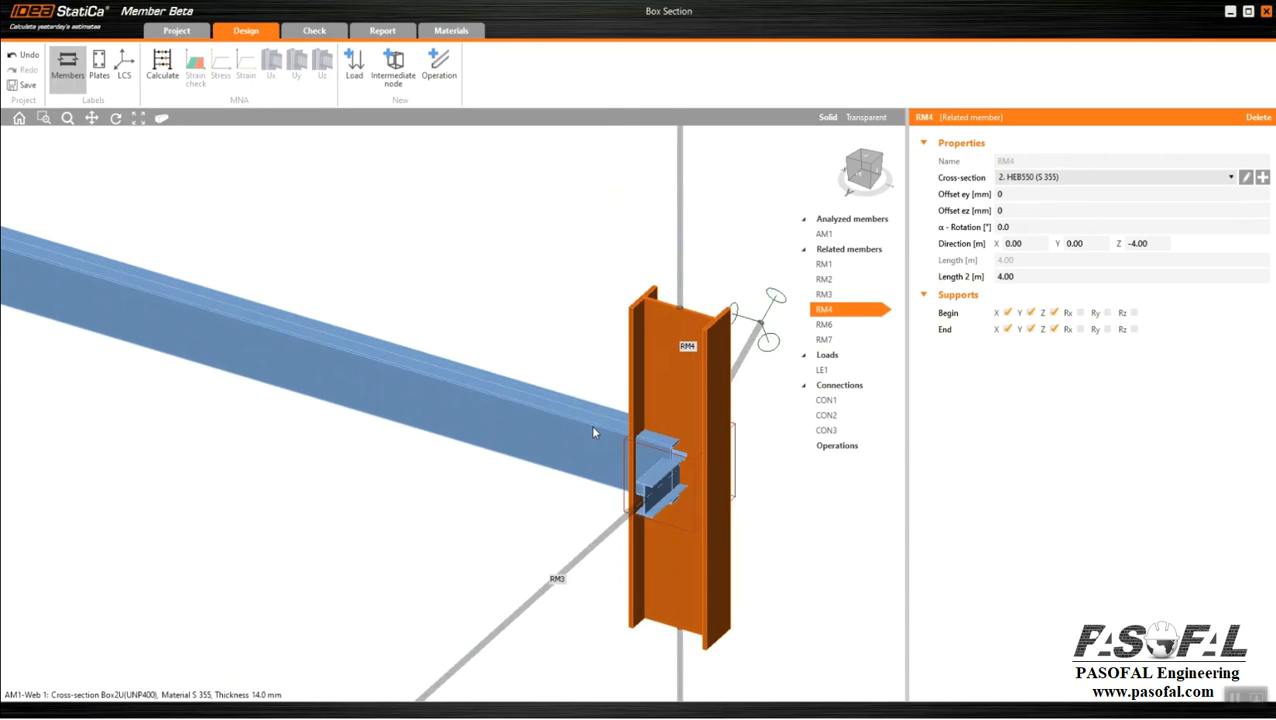
Step: In load LE1, set the N end force at the beginning of related members RM1 and RM3 to 5.0 kN
{"action": "scroll", "coordinate": [420, 390], "scroll_direction": "down", "scroll_amount": 5}
{"action": "scroll", "coordinate": [255, 347], "scroll_direction": "up", "scroll_amount": 6}
{"action": "scroll", "coordinate": [241, 353], "scroll_direction": "down", "scroll_amount": 6}
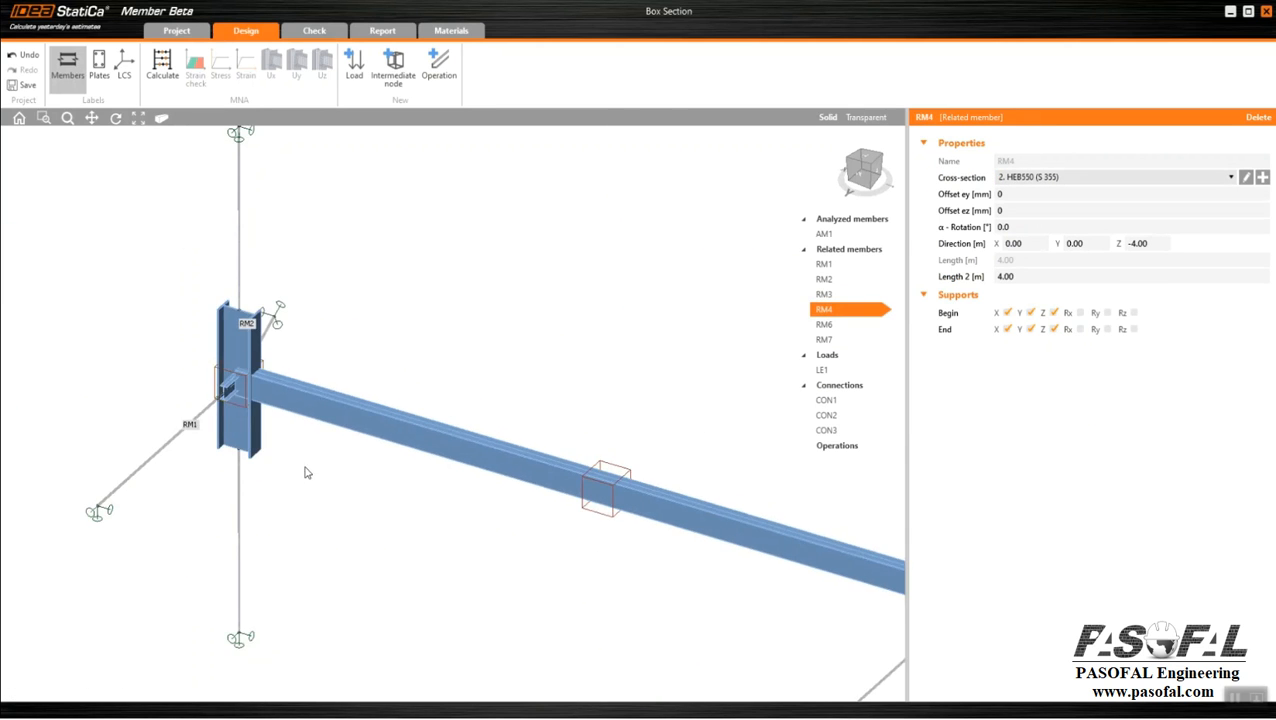
{"action": "scroll", "coordinate": [232, 424], "scroll_direction": "up", "scroll_amount": 4}
{"action": "scroll", "coordinate": [232, 424], "scroll_direction": "up", "scroll_amount": 5}
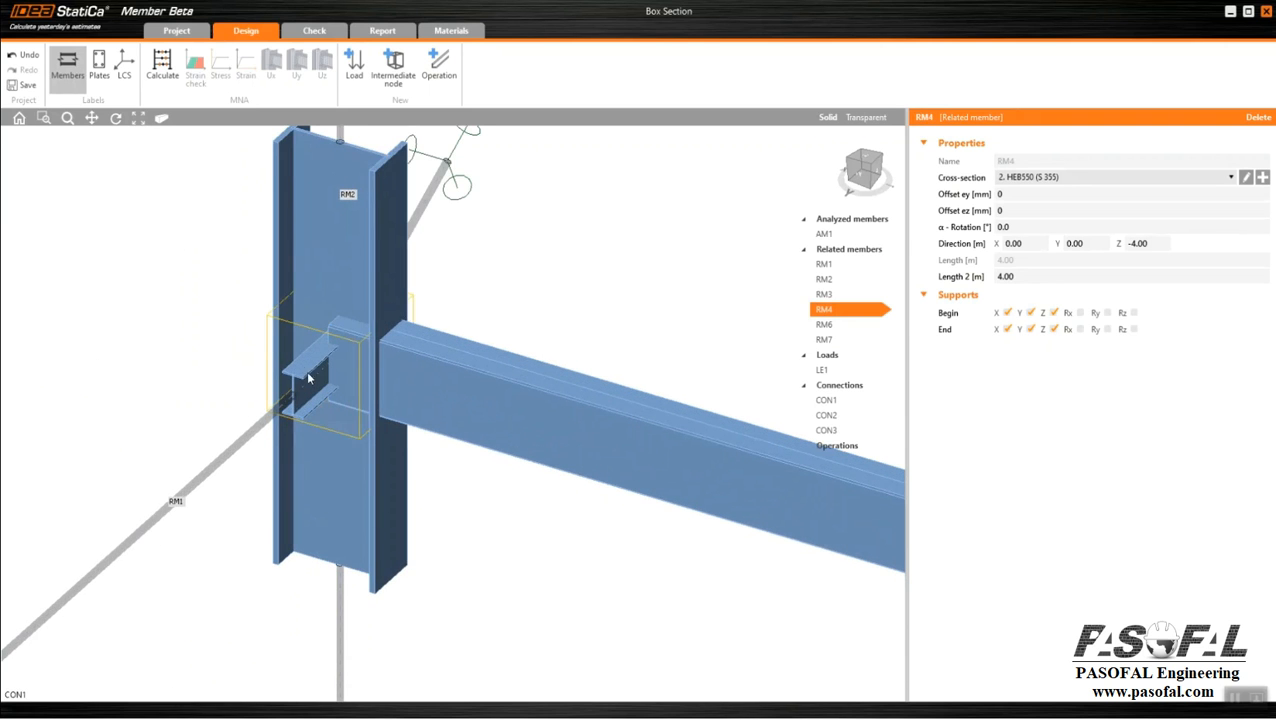
{"action": "left_click", "coordinate": [874, 374]}
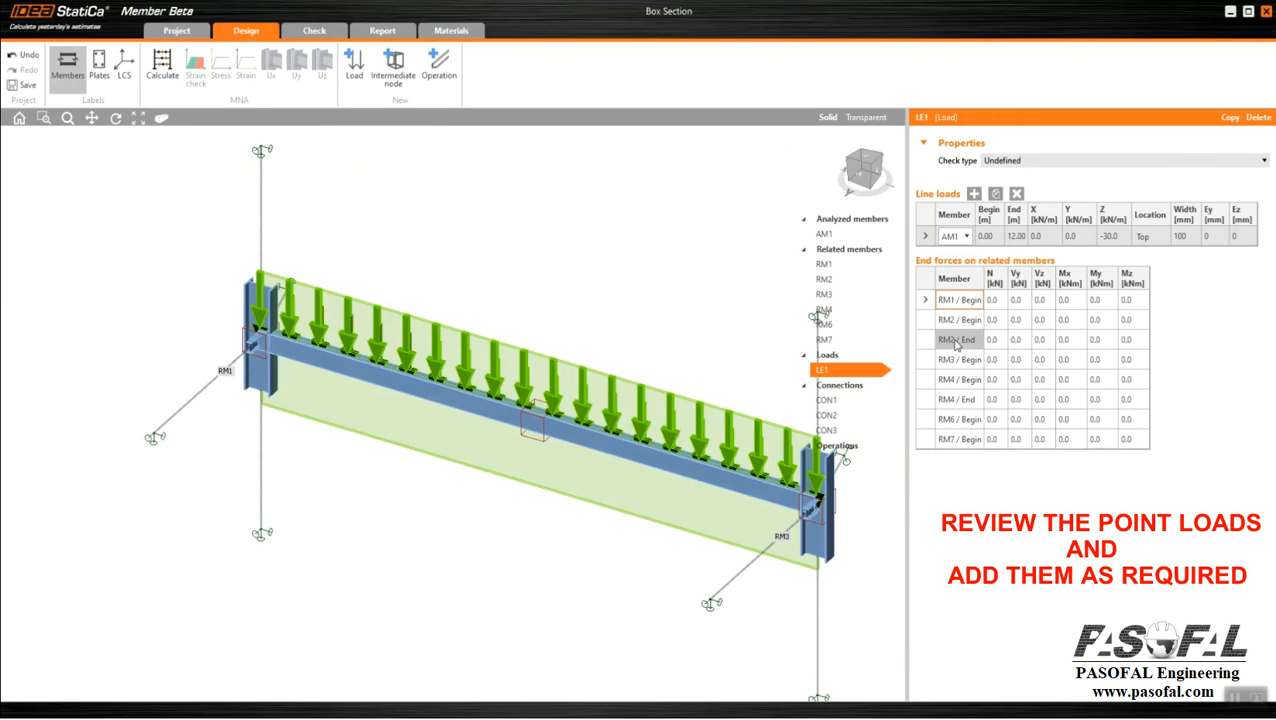
{"action": "scroll", "coordinate": [213, 380], "scroll_direction": "up", "scroll_amount": 4}
{"action": "scroll", "coordinate": [213, 380], "scroll_direction": "down", "scroll_amount": 4}
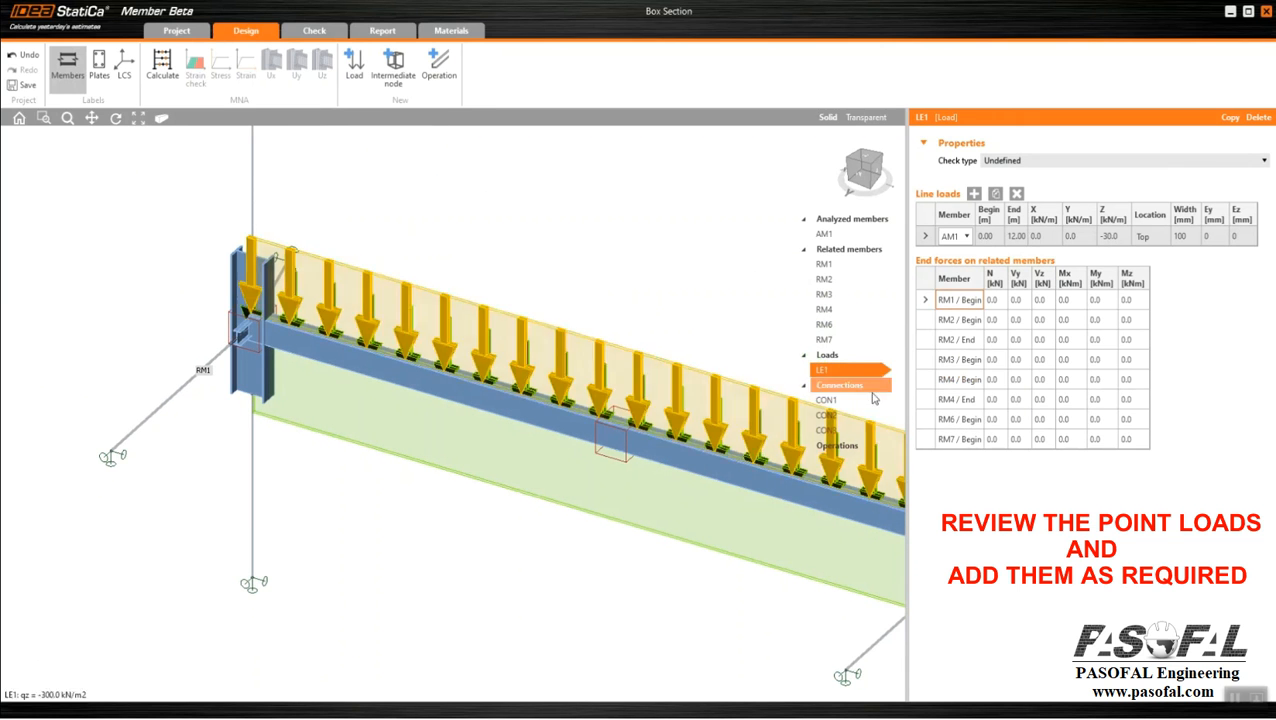
{"action": "left_click", "coordinate": [1018, 304]}
{"action": "scroll", "coordinate": [100, 470], "scroll_direction": "up", "scroll_amount": 3}
{"action": "scroll", "coordinate": [119, 432], "scroll_direction": "down", "scroll_amount": 5}
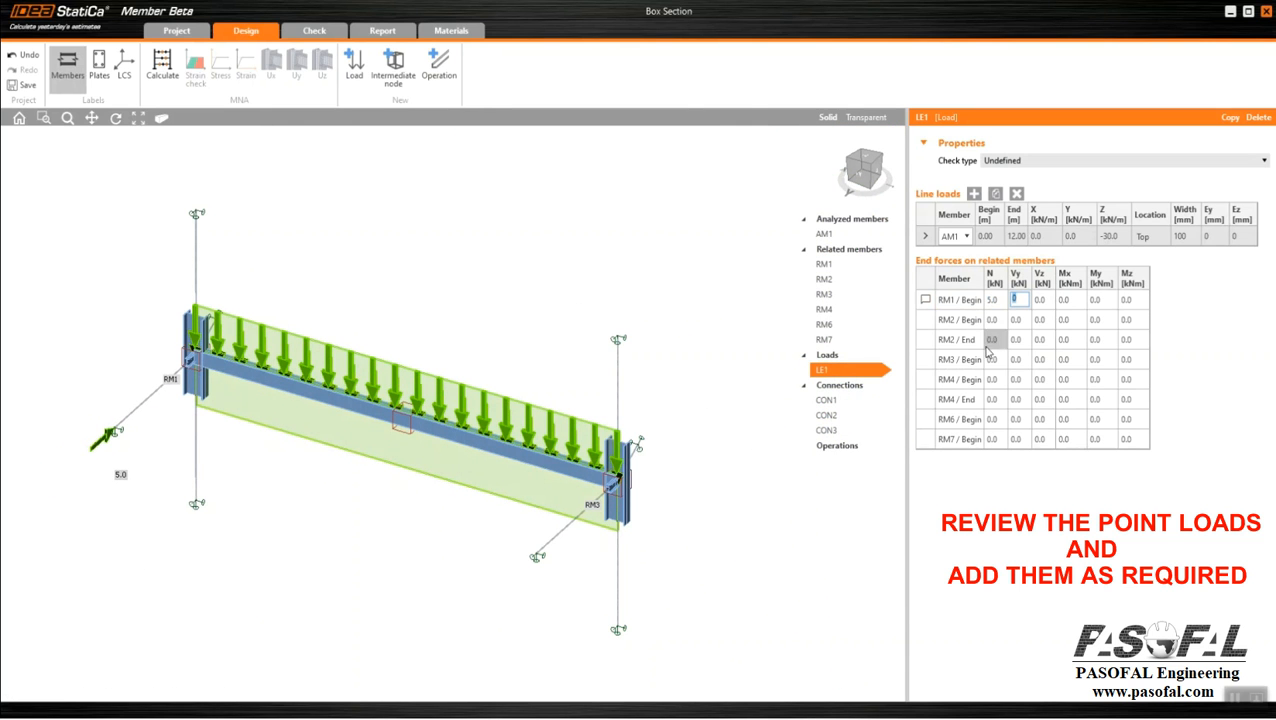
{"action": "left_click", "coordinate": [994, 342]}
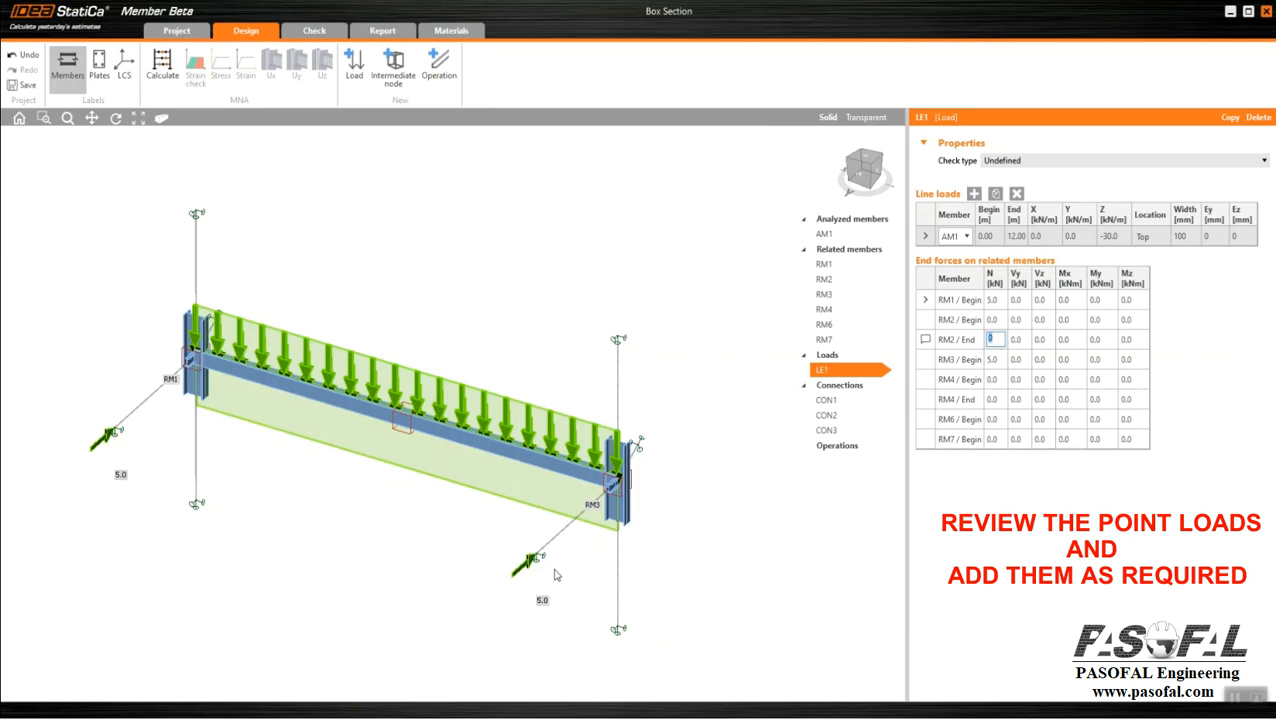
Step: Set the end forces at the beginning of RM6 to N 3.0 kN and Vz -4.0 kN
{"action": "scroll", "coordinate": [555, 573], "scroll_direction": "up", "scroll_amount": 4}
{"action": "scroll", "coordinate": [468, 556], "scroll_direction": "down", "scroll_amount": 4}
{"action": "right_click_drag", "start_coordinate": [632, 528], "coordinate": [445, 502]}
{"action": "scroll", "coordinate": [594, 368], "scroll_direction": "up", "scroll_amount": 5}
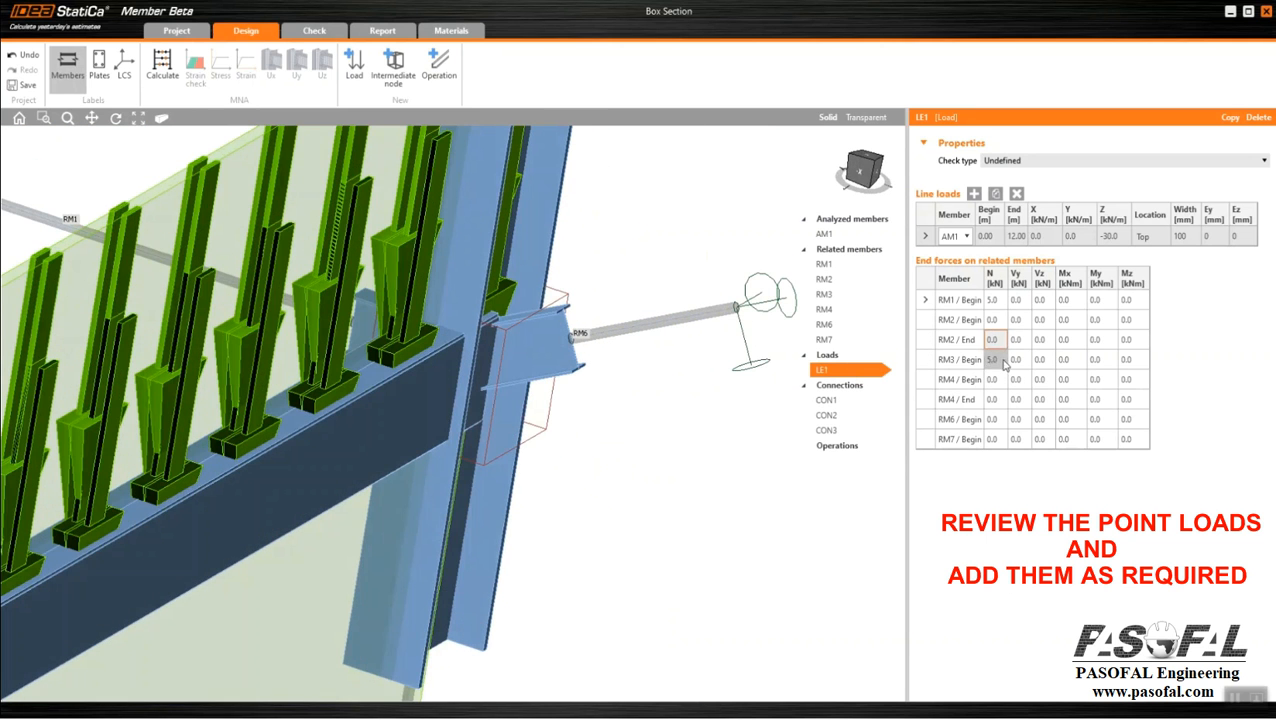
{"action": "left_click", "coordinate": [994, 420]}
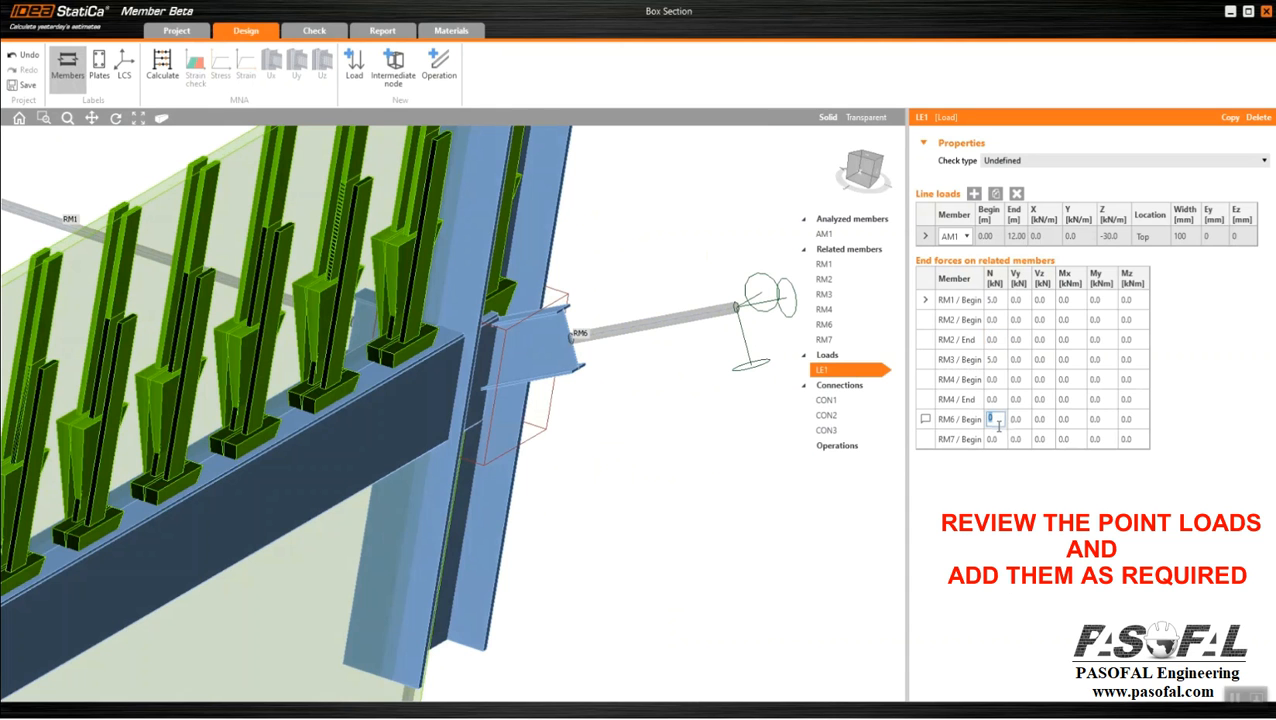
{"action": "scroll", "coordinate": [591, 373], "scroll_direction": "down", "scroll_amount": 4}
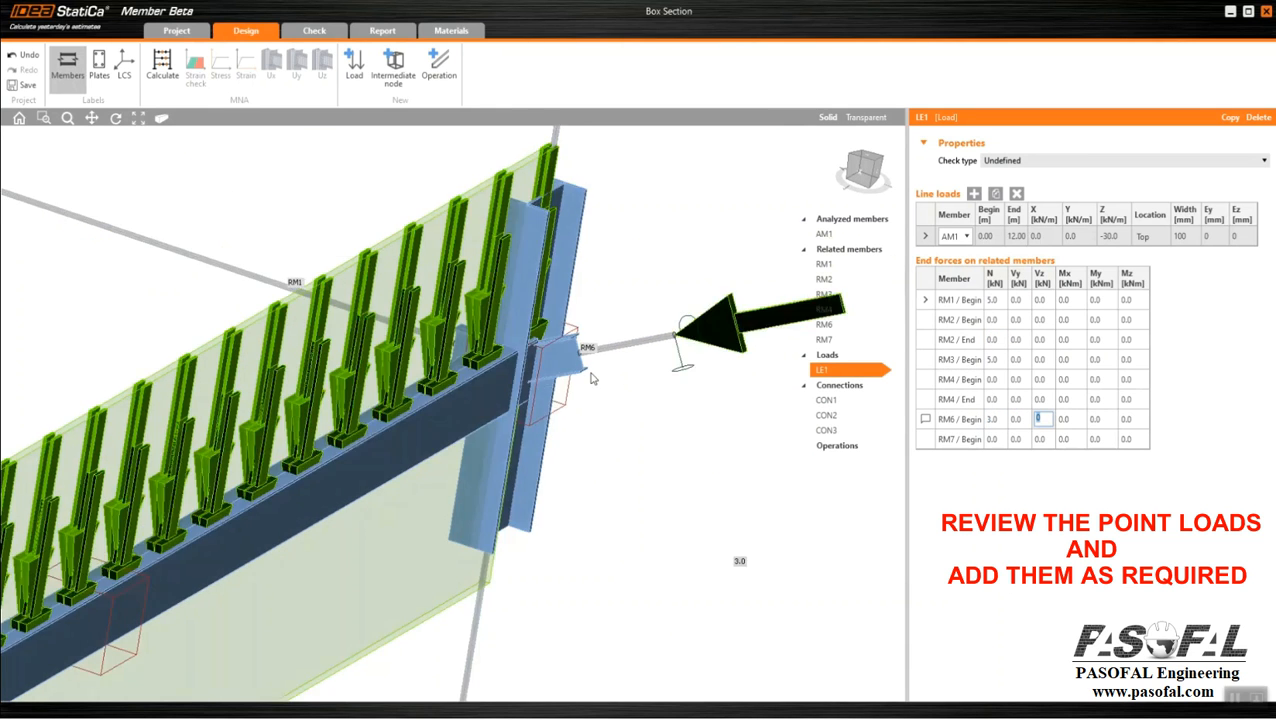
{"action": "scroll", "coordinate": [595, 356], "scroll_direction": "up", "scroll_amount": 2}
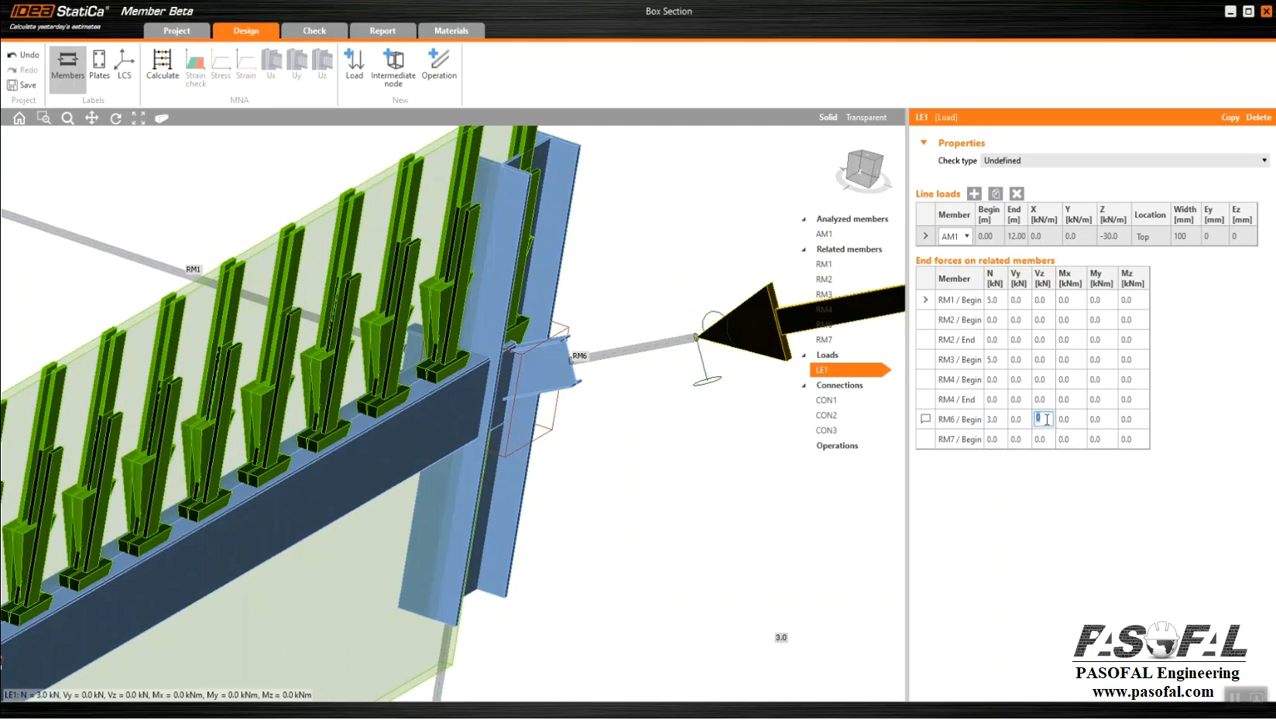
{"action": "type", "text": "4"}
{"action": "left_click", "coordinate": [1014, 420]}
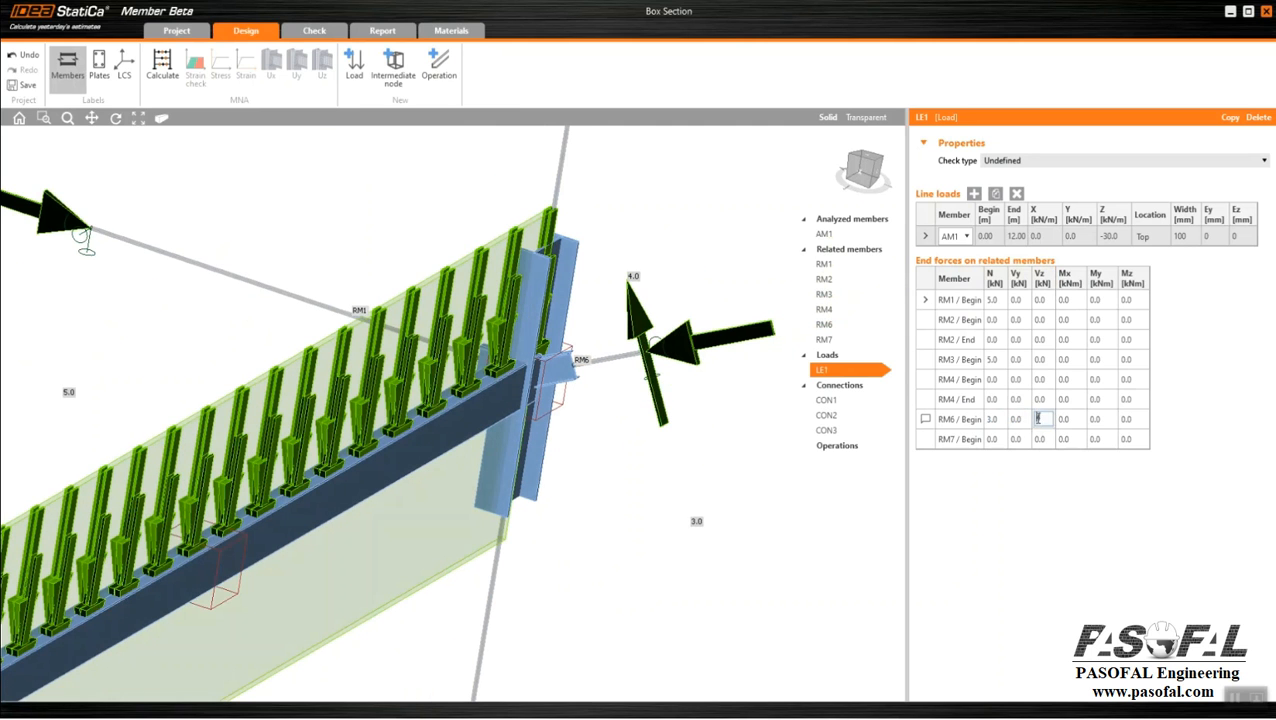
{"action": "left_click", "coordinate": [1017, 421]}
Step: Set the end forces at the beginning of RM7 to N 3.0 kN and Vz -4.0 kN
{"action": "scroll", "coordinate": [548, 302], "scroll_direction": "down", "scroll_amount": 3}
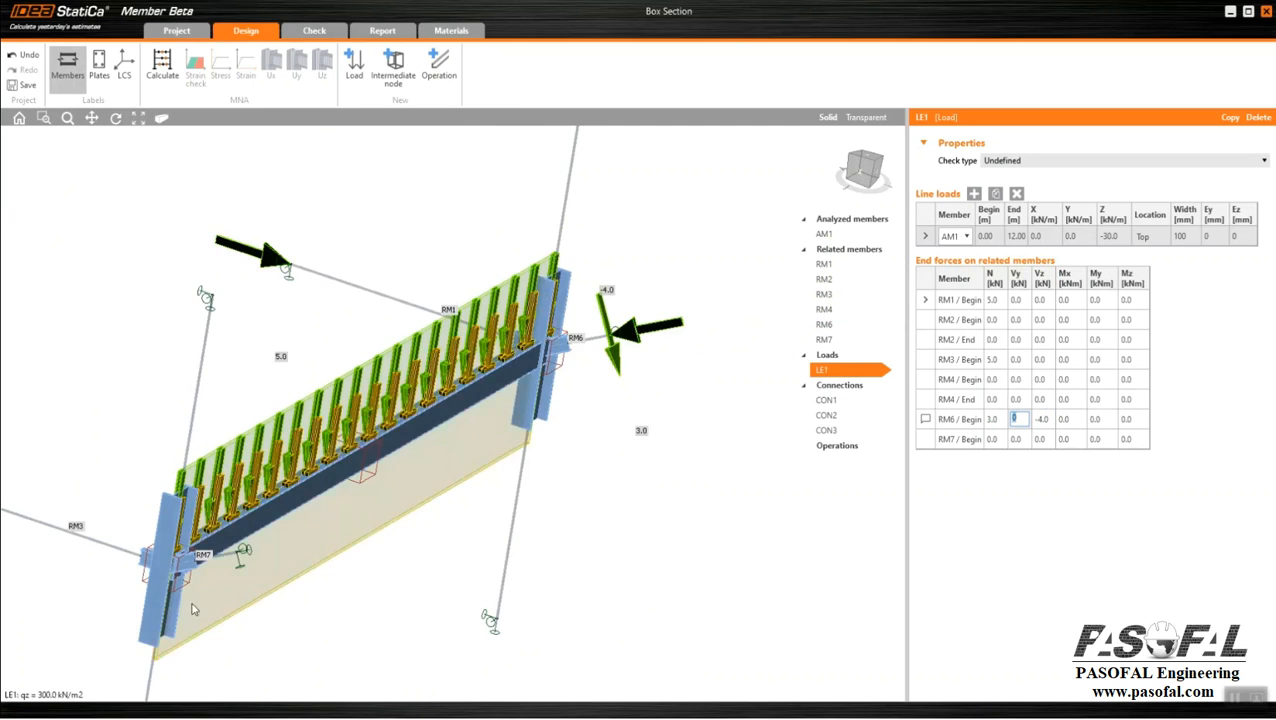
{"action": "scroll", "coordinate": [183, 562], "scroll_direction": "up", "scroll_amount": 3}
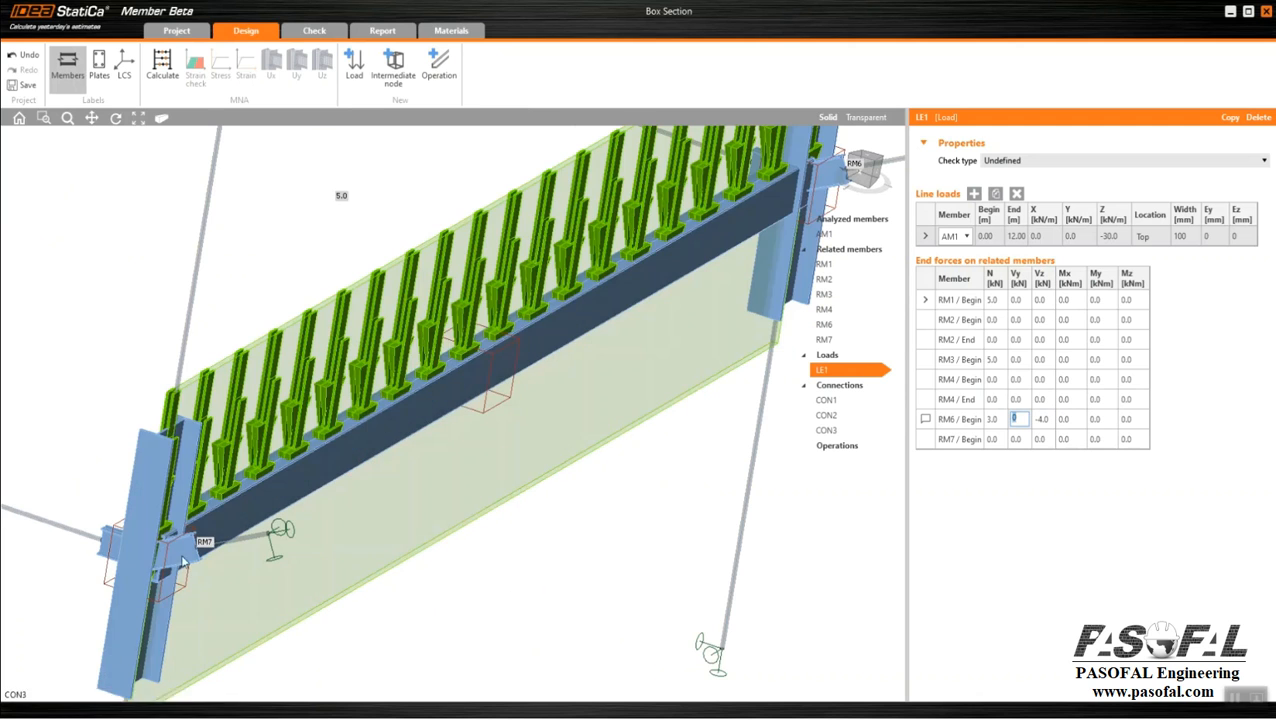
{"action": "left_click", "coordinate": [1041, 440]}
{"action": "type", "text": "-4"}
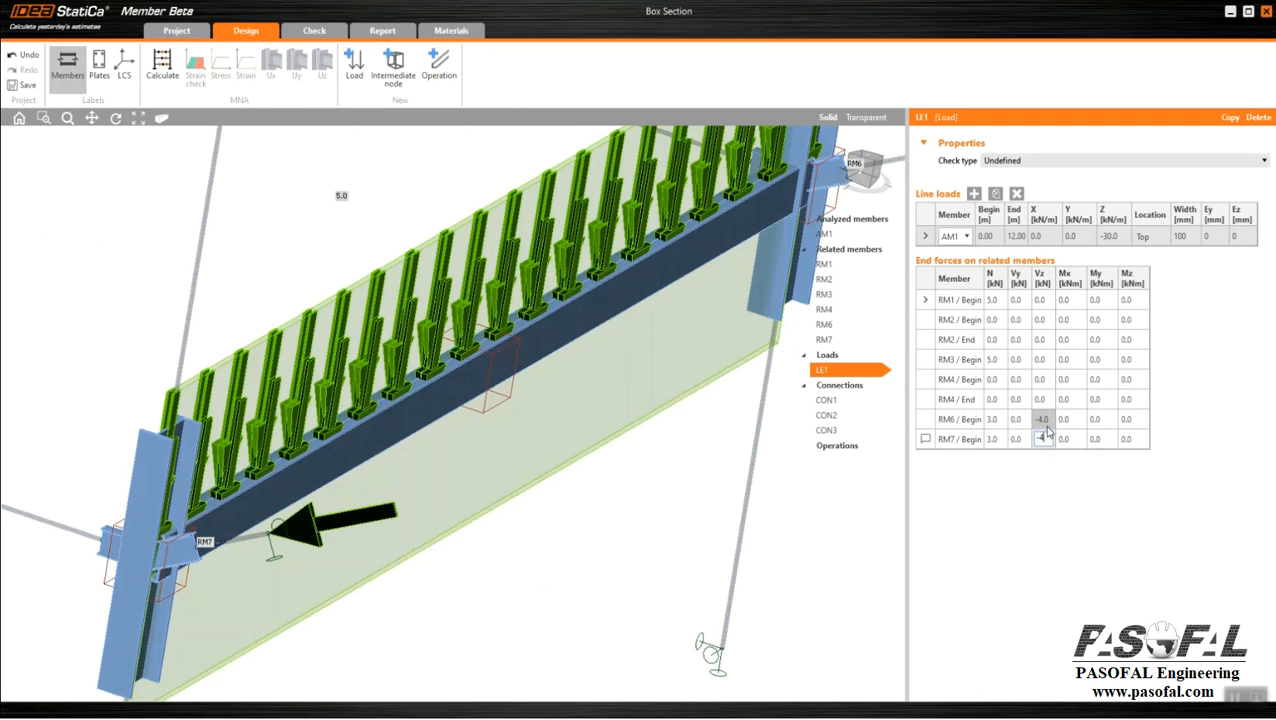
{"action": "left_click", "coordinate": [1043, 421]}
Step: Examine the directions of the end forces and the line load on the model from several angles
{"action": "scroll", "coordinate": [542, 417], "scroll_direction": "down", "scroll_amount": 5}
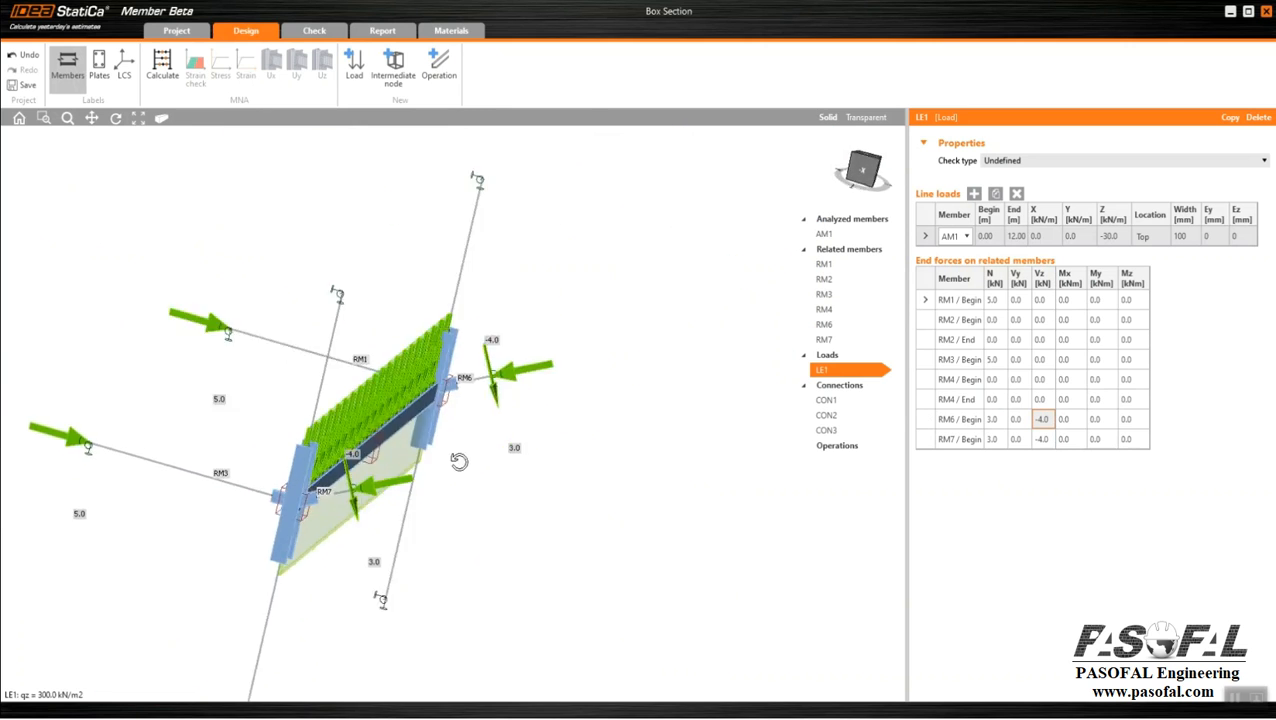
{"action": "middle_click_drag", "start_coordinate": [544, 417], "coordinate": [452, 348]}
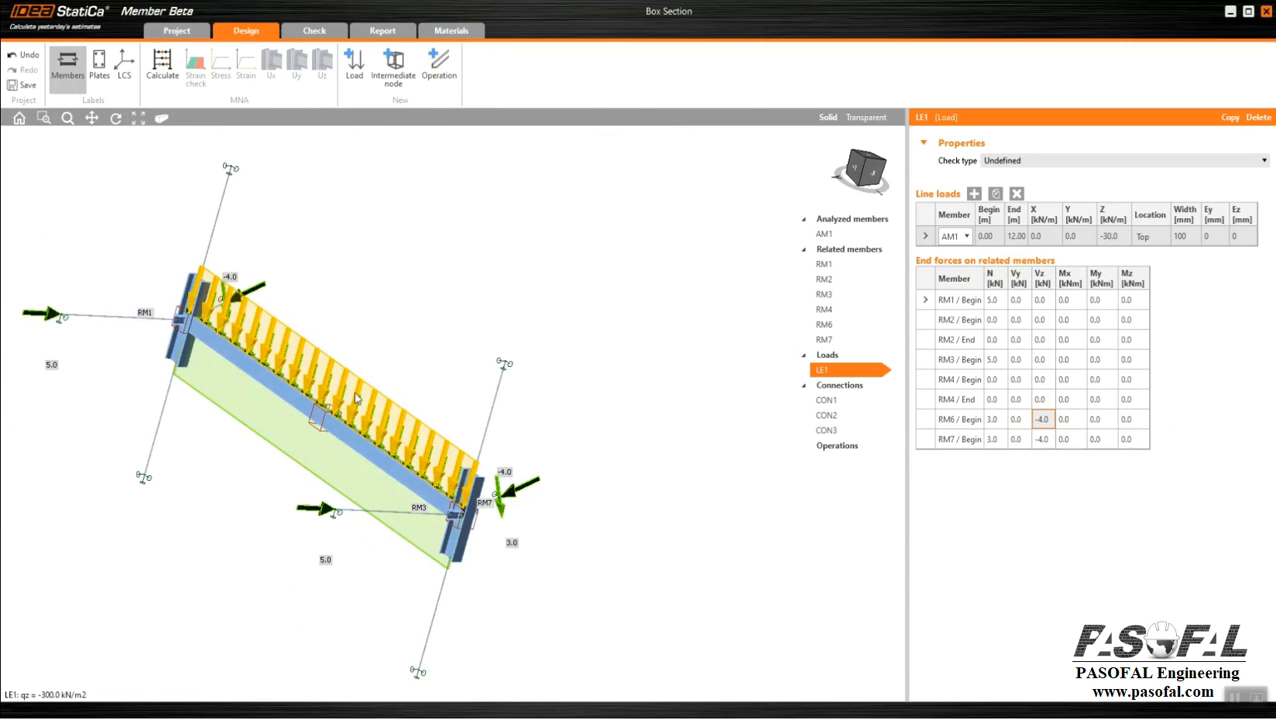
{"action": "left_click", "coordinate": [855, 170]}
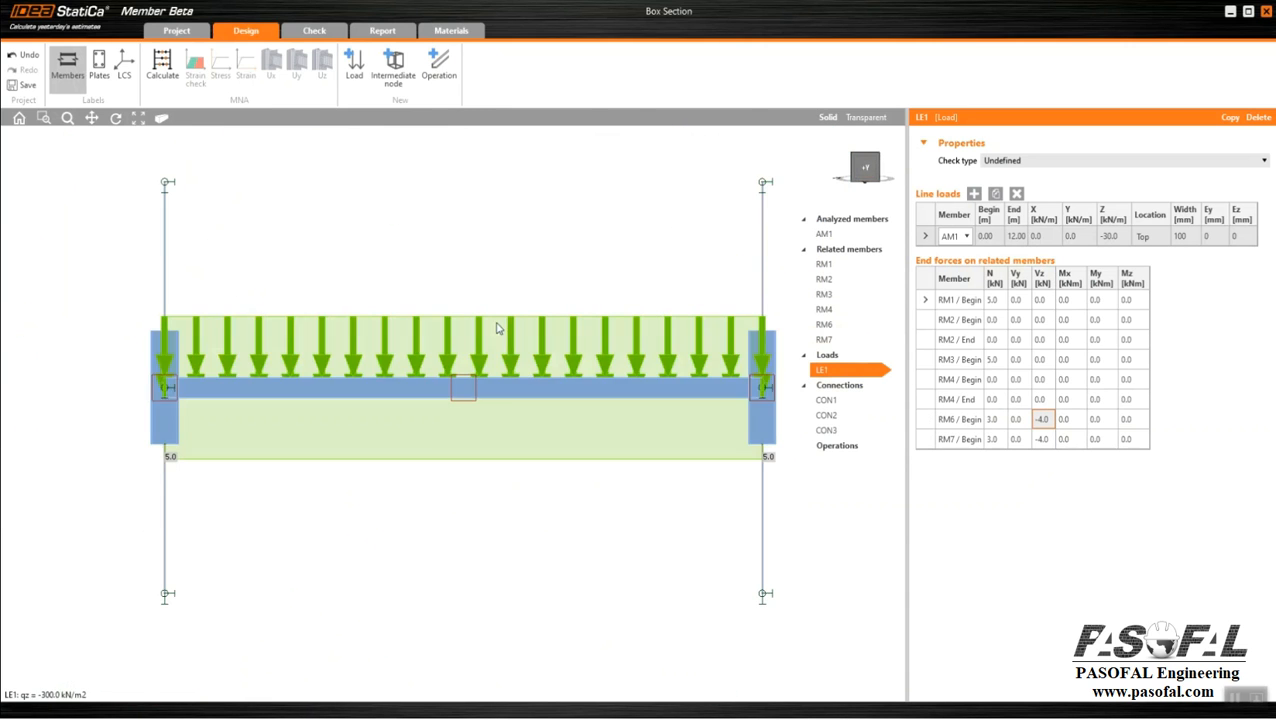
{"action": "middle_click_drag", "start_coordinate": [618, 390], "coordinate": [592, 285]}
{"action": "scroll", "coordinate": [495, 388], "scroll_direction": "up", "scroll_amount": 5}
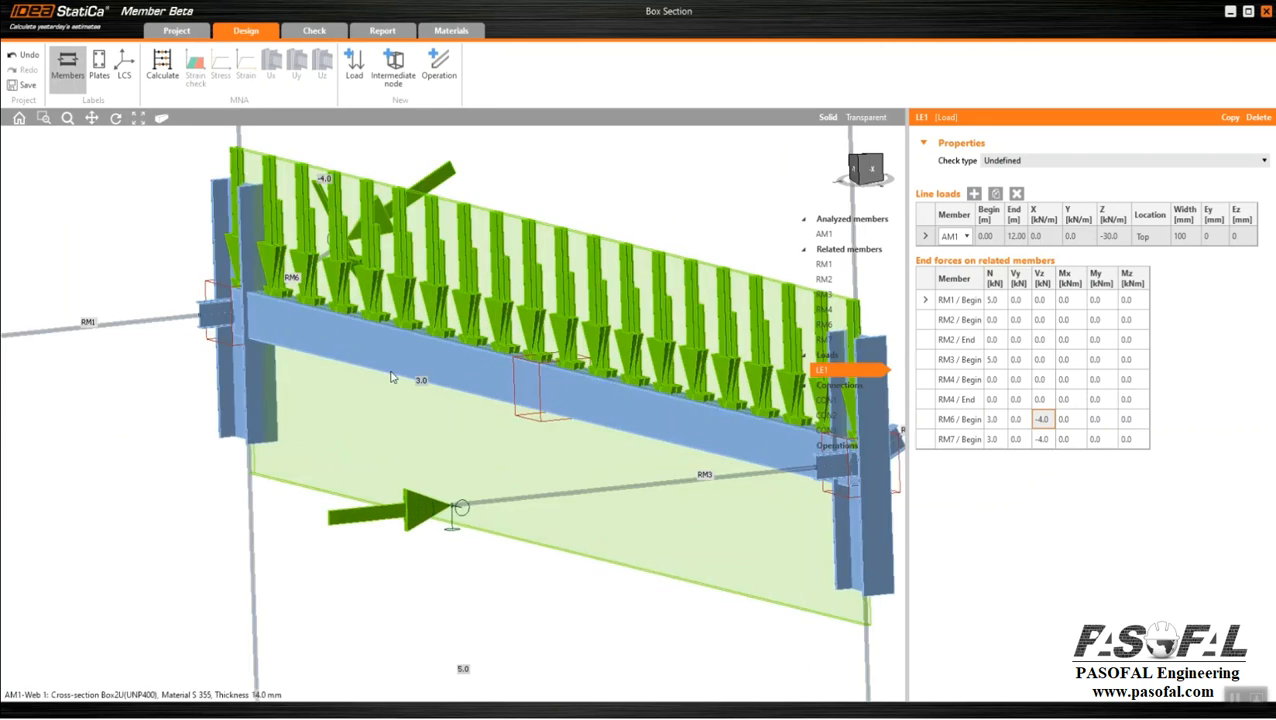
{"action": "scroll", "coordinate": [378, 380], "scroll_direction": "down", "scroll_amount": 3}
{"action": "scroll", "coordinate": [378, 380], "scroll_direction": "down", "scroll_amount": 2}
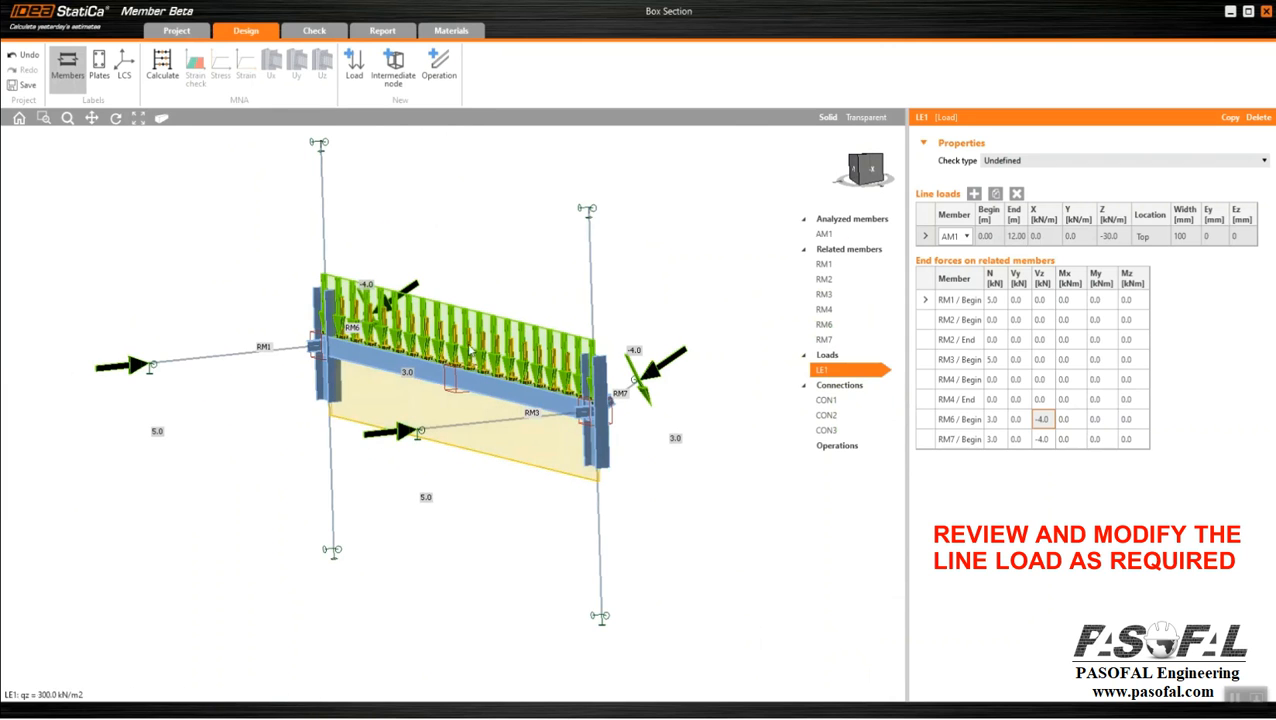
Step: Set the end position of the line load on member AM1 to 7.00 m
{"action": "left_click", "coordinate": [1014, 235]}
{"action": "left_click", "coordinate": [858, 172]}
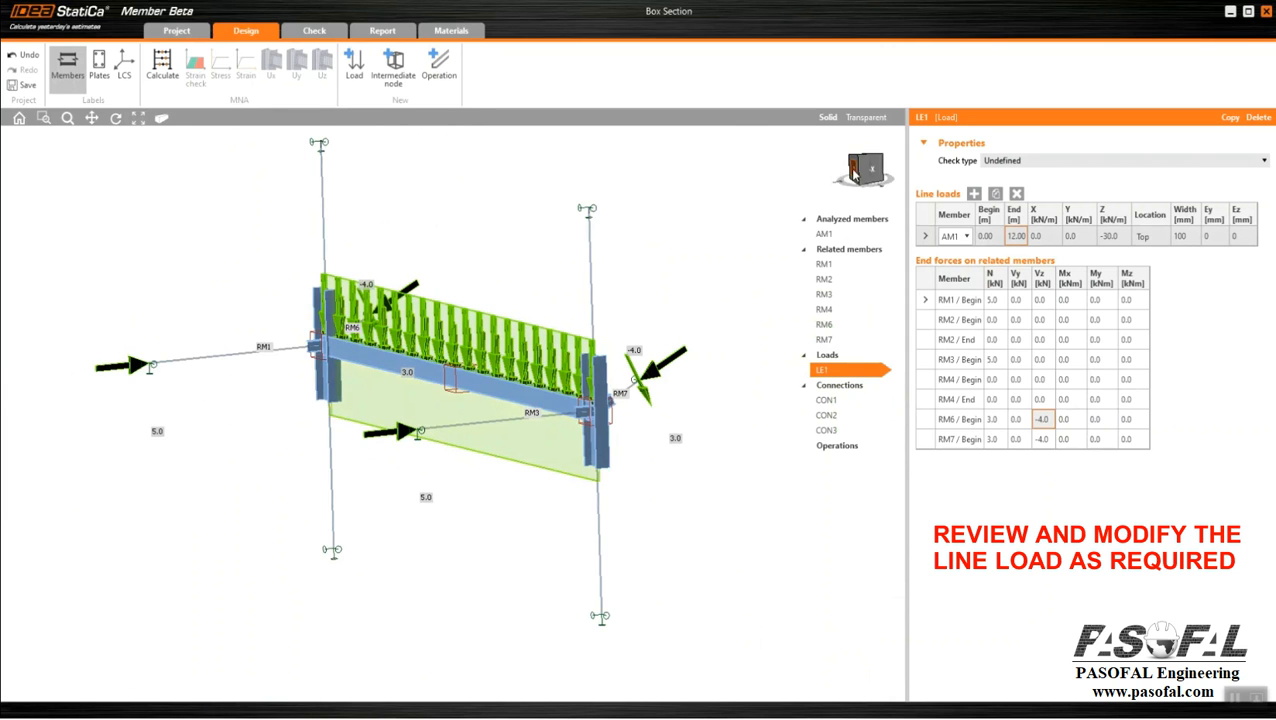
{"action": "left_click", "coordinate": [1019, 237]}
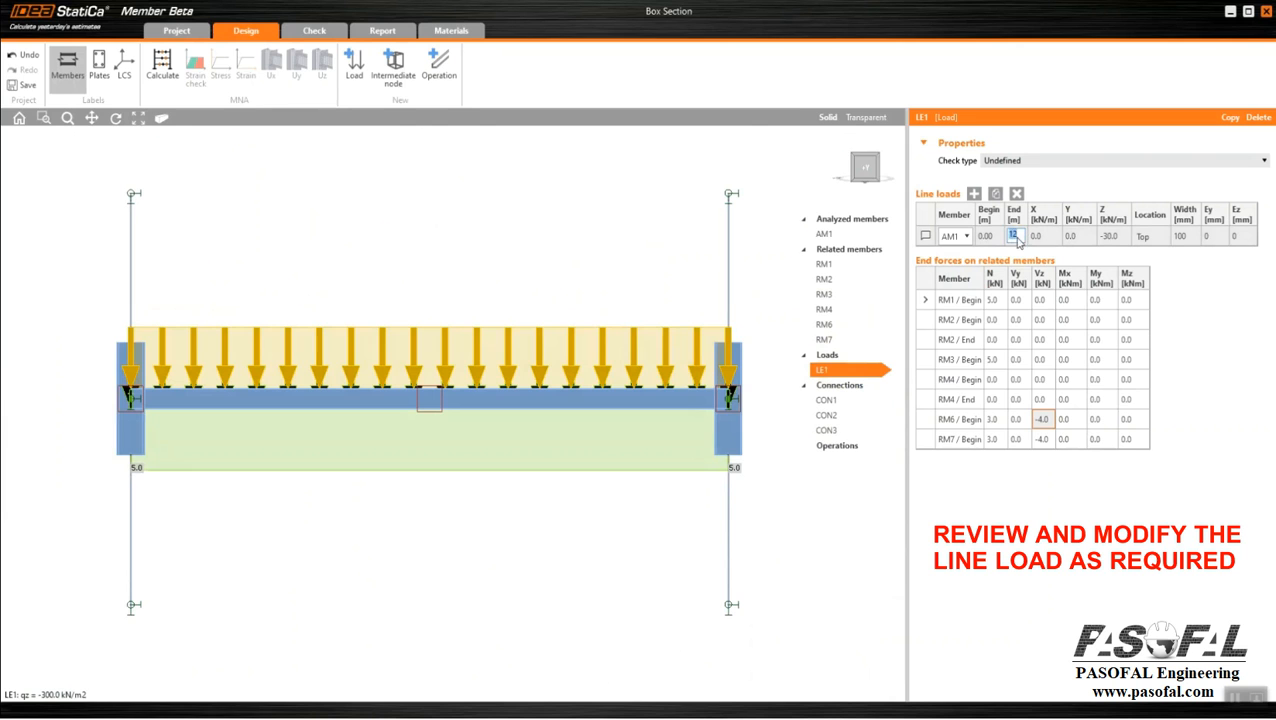
{"action": "type", "text": "7"}
{"action": "key", "text": "Tab"}
{"action": "scroll", "coordinate": [398, 491], "scroll_direction": "up", "scroll_amount": 3}
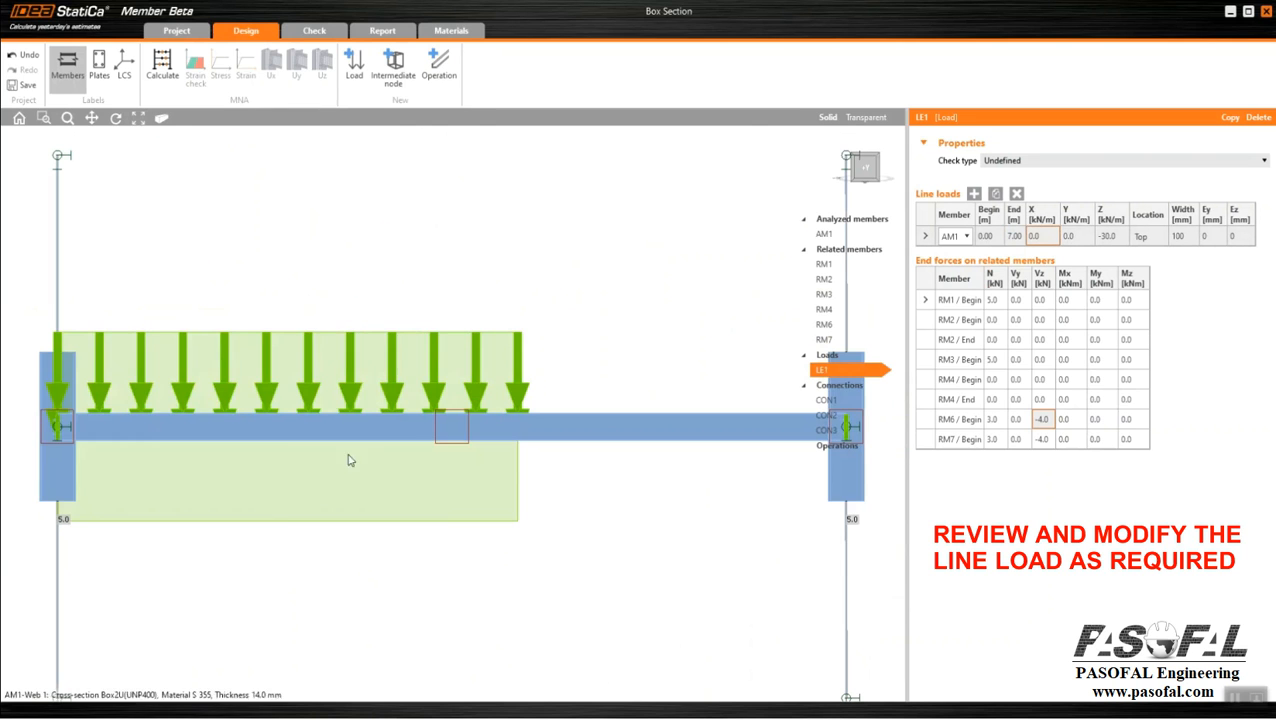
Step: Make the line load on member AM1 run from 2.00 m to 10.00 m
{"action": "type", "text": "10"}
{"action": "key", "text": "Tab"}
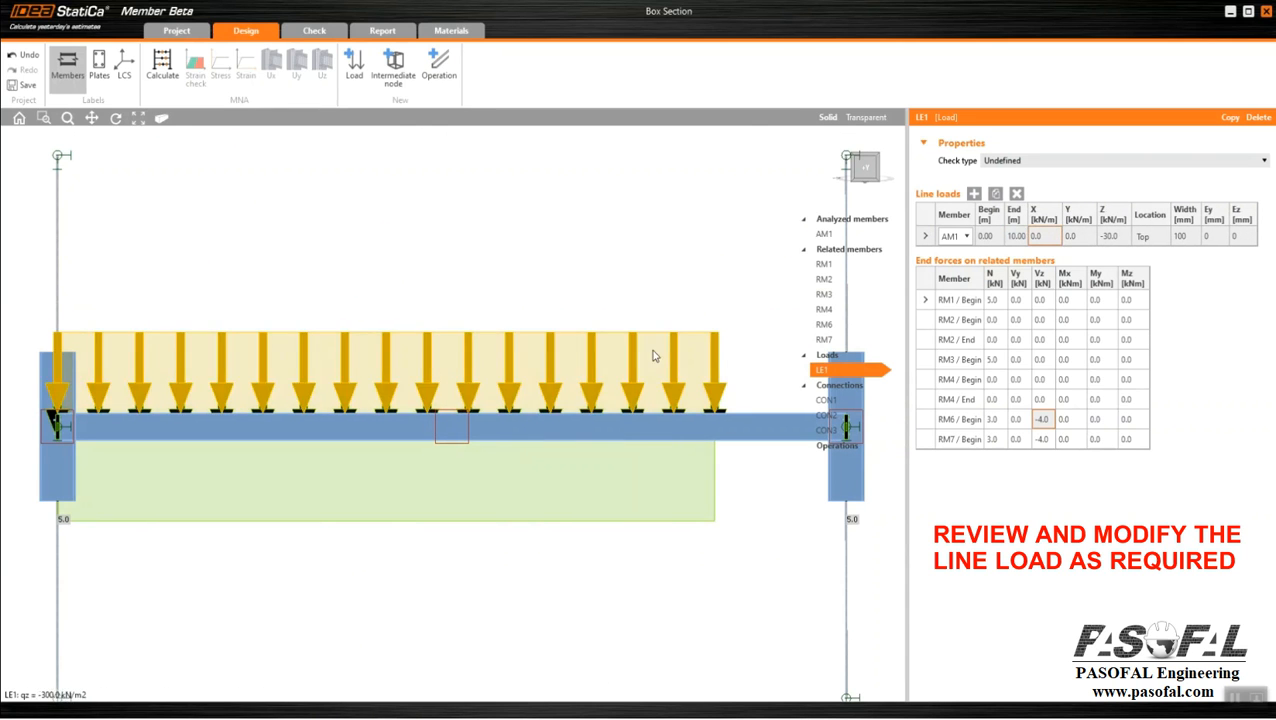
{"action": "scroll", "coordinate": [630, 388], "scroll_direction": "down", "scroll_amount": 2}
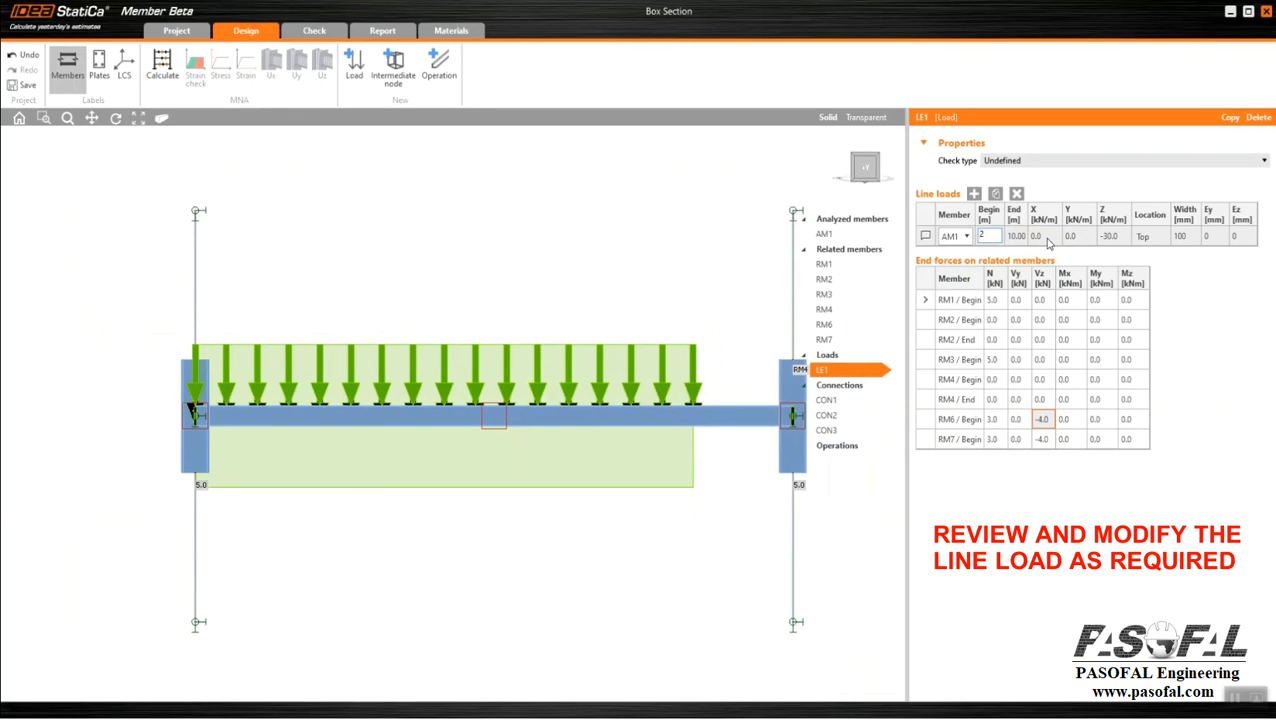
{"action": "left_click", "coordinate": [1048, 243]}
{"action": "scroll", "coordinate": [440, 425], "scroll_direction": "up", "scroll_amount": 2}
{"action": "scroll", "coordinate": [302, 404], "scroll_direction": "down", "scroll_amount": 1}
{"action": "right_click_drag", "start_coordinate": [426, 508], "coordinate": [559, 292]}
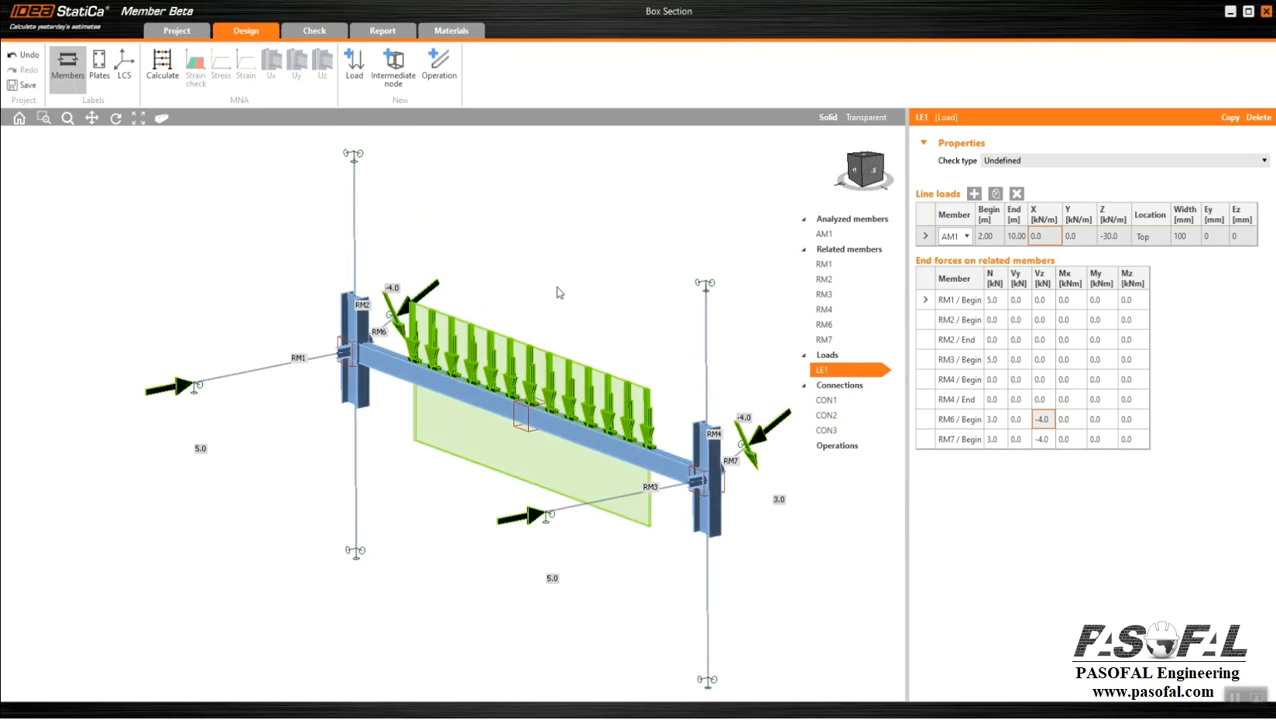
Step: Open connection CON1, where AM1, RM1, RM2 and RM6 meet, for editing in IDEA StatiCa Connection
{"action": "scroll", "coordinate": [287, 391], "scroll_direction": "down", "scroll_amount": 1}
{"action": "scroll", "coordinate": [551, 349], "scroll_direction": "up", "scroll_amount": 1}
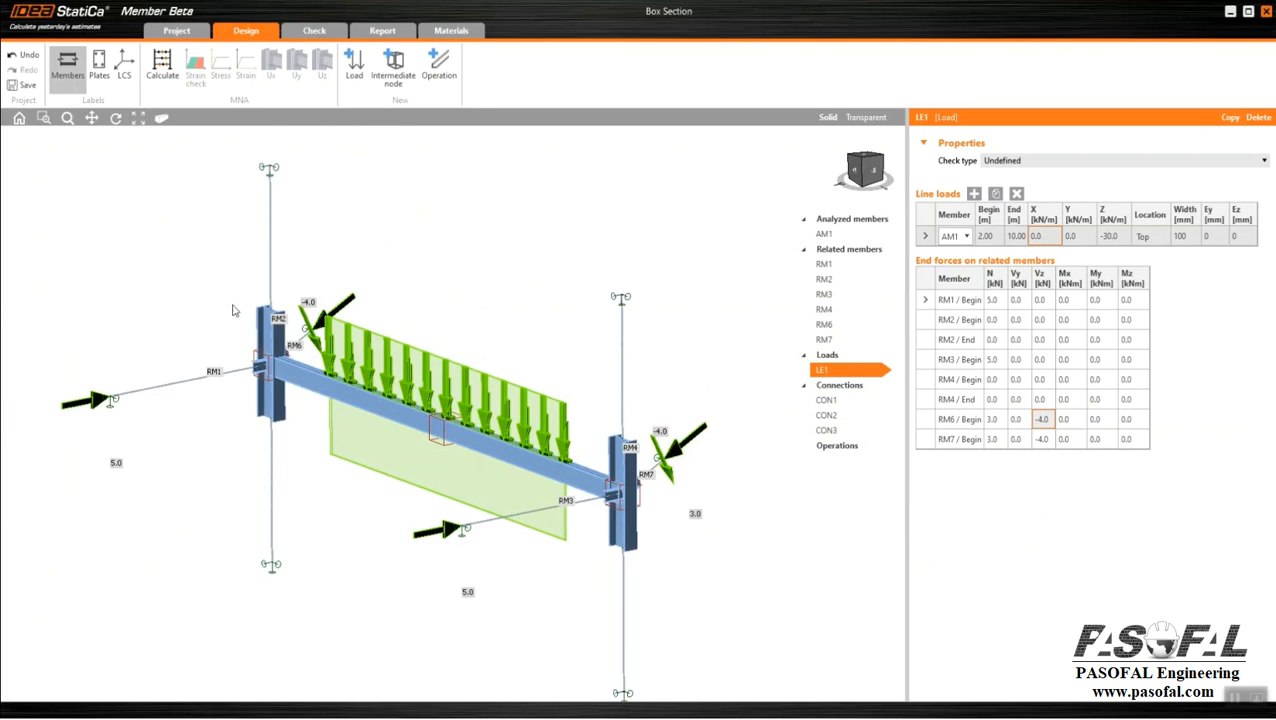
{"action": "scroll", "coordinate": [243, 342], "scroll_direction": "up", "scroll_amount": 5}
{"action": "left_click", "coordinate": [268, 280]}
{"action": "scroll", "coordinate": [195, 303], "scroll_direction": "down", "scroll_amount": 1}
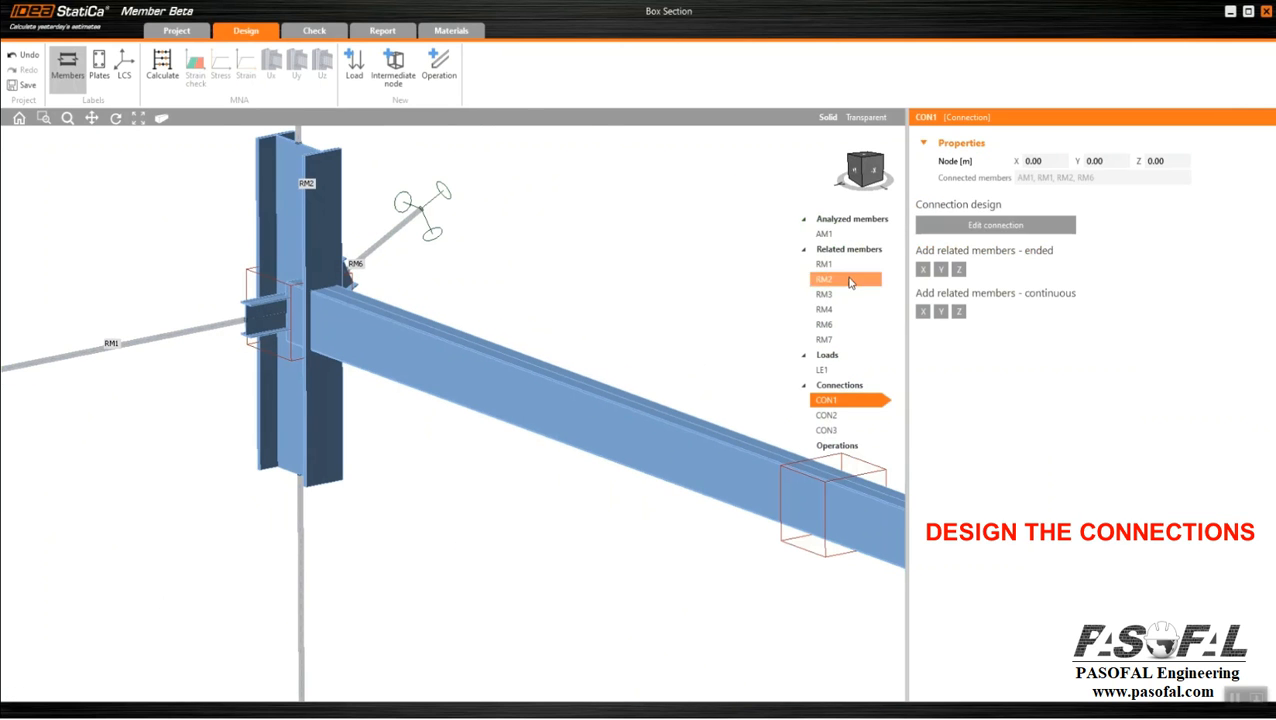
{"action": "left_click", "coordinate": [987, 228]}
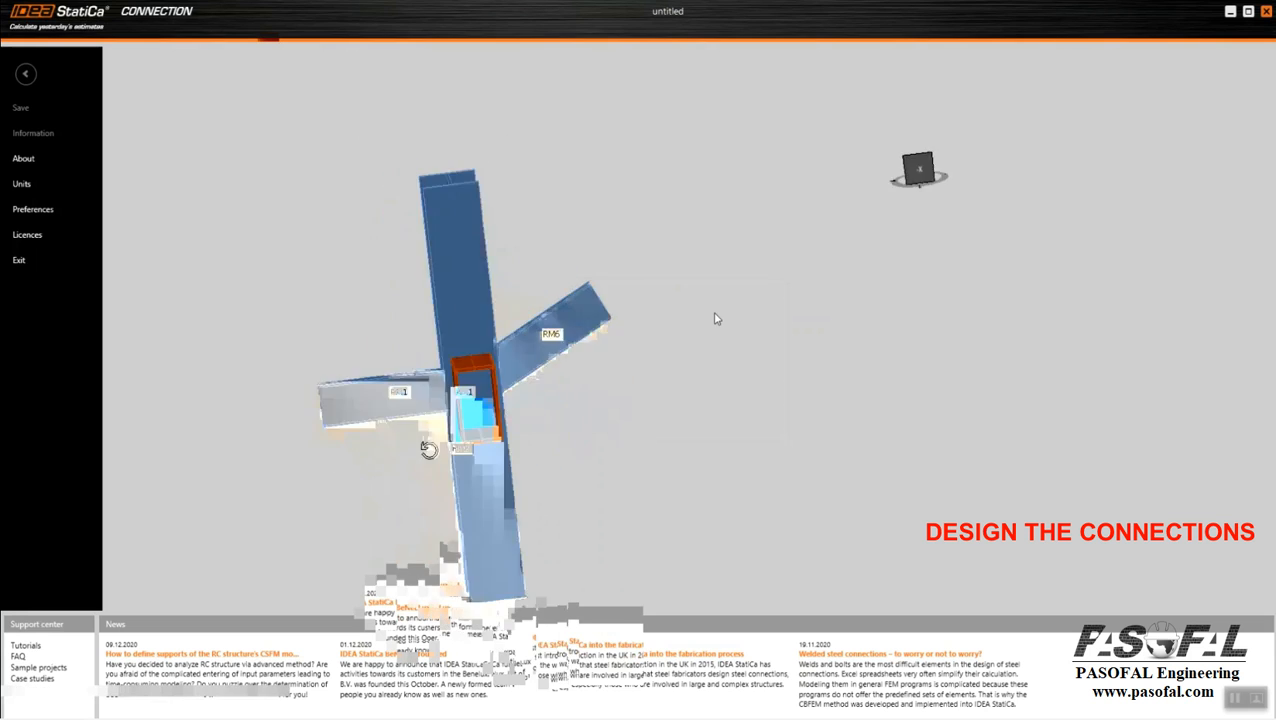
Step: Try to connect box beam AM1 to column RM2 with a predefined connection template
{"action": "right_click", "coordinate": [531, 430]}
{"action": "left_click", "coordinate": [550, 520]}
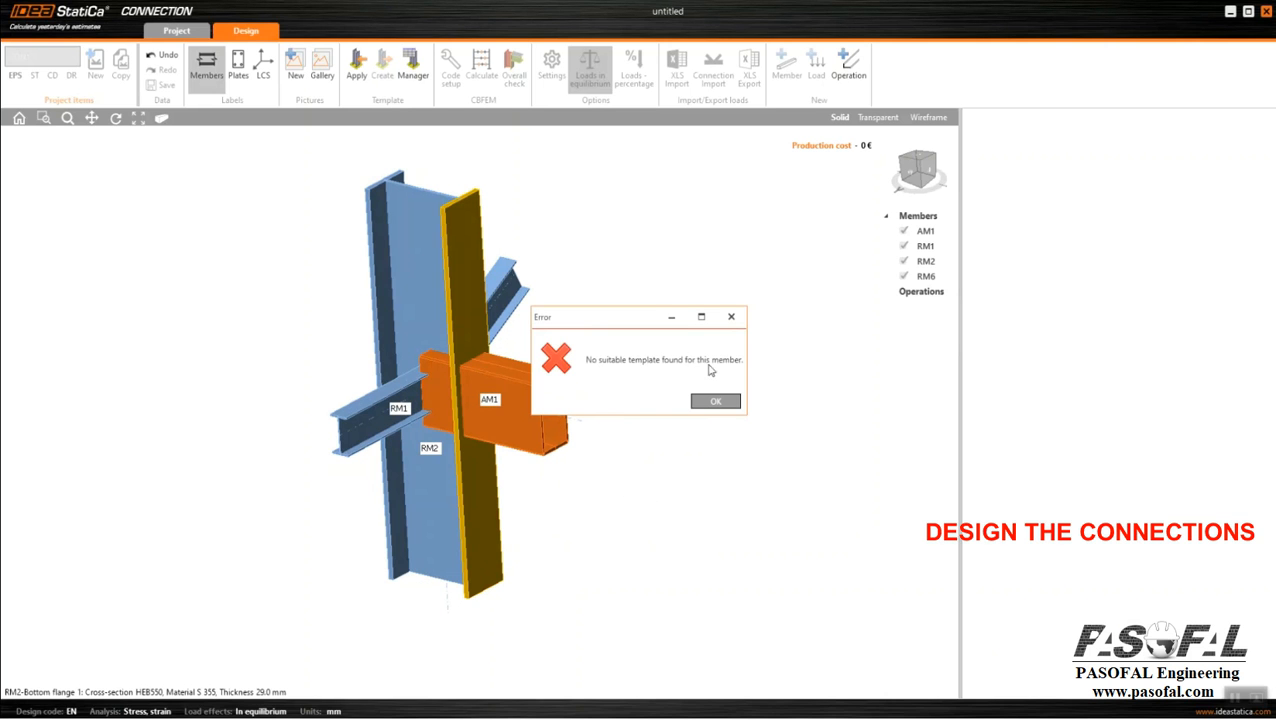
{"action": "left_click", "coordinate": [715, 401]}
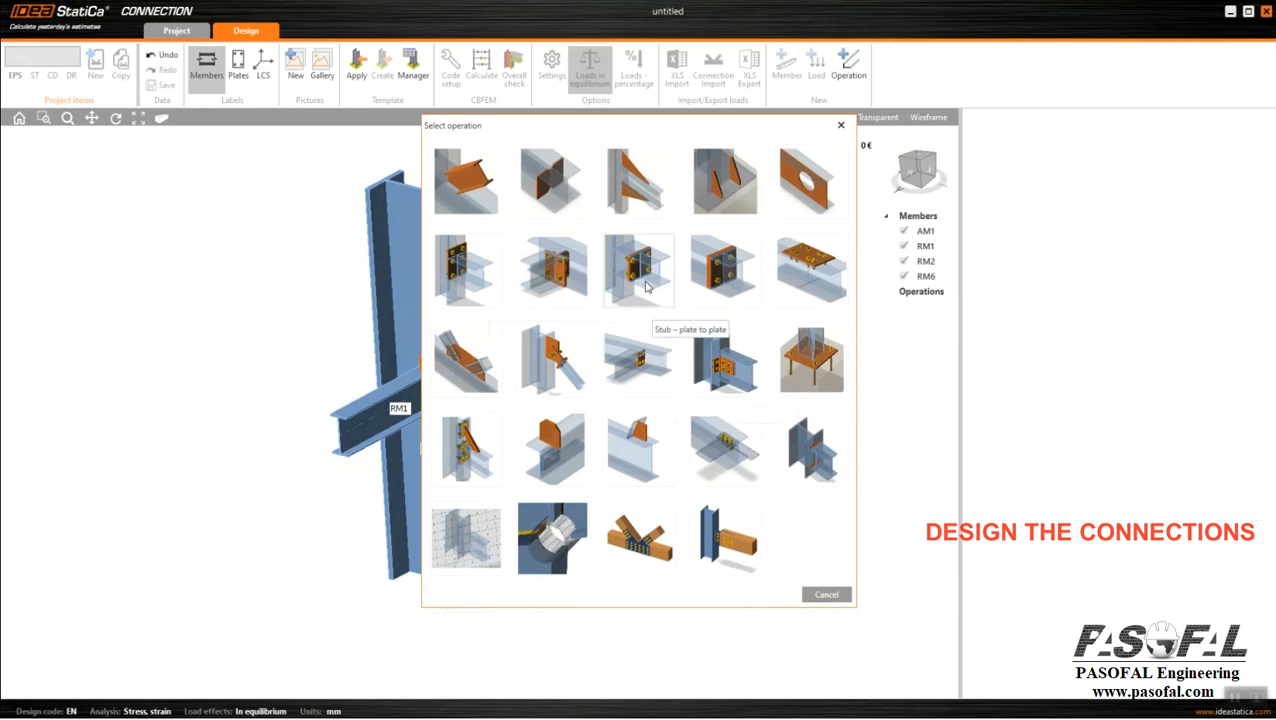
Step: Add an end plate operation joining AM1 to column RM2 with M24 4.6 bolts
{"action": "left_click", "coordinate": [464, 276]}
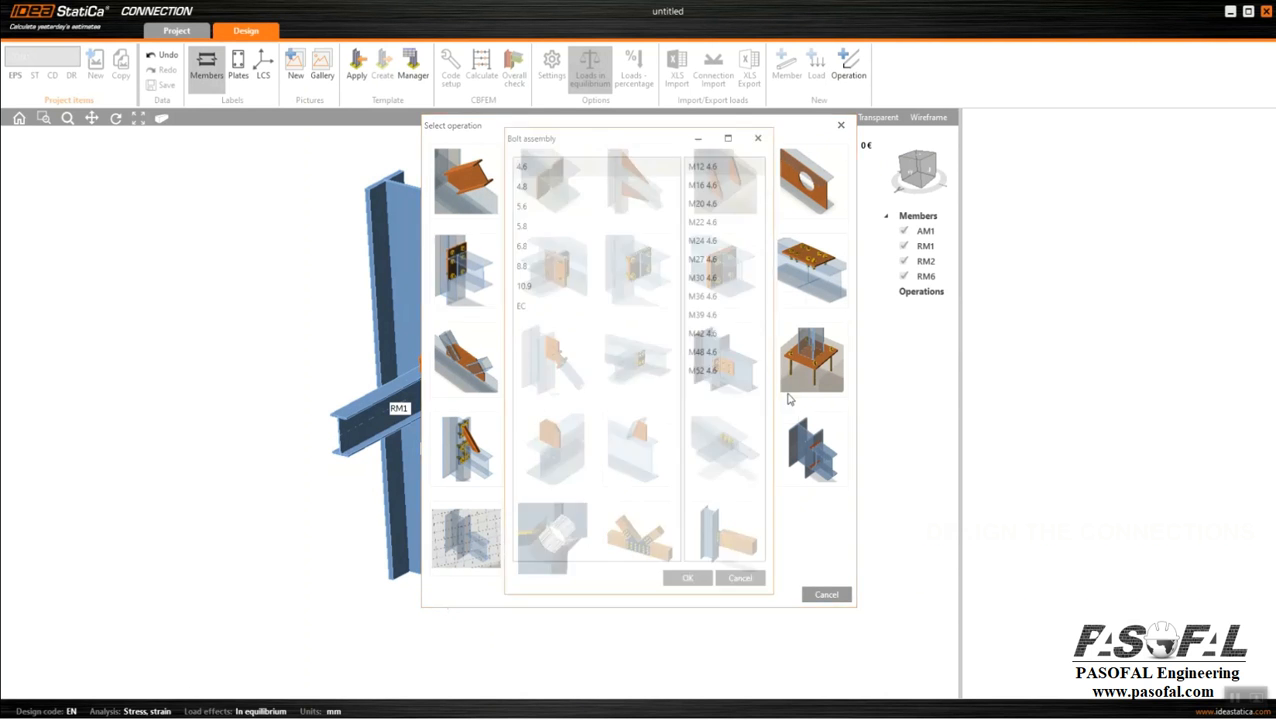
{"action": "left_click", "coordinate": [710, 242]}
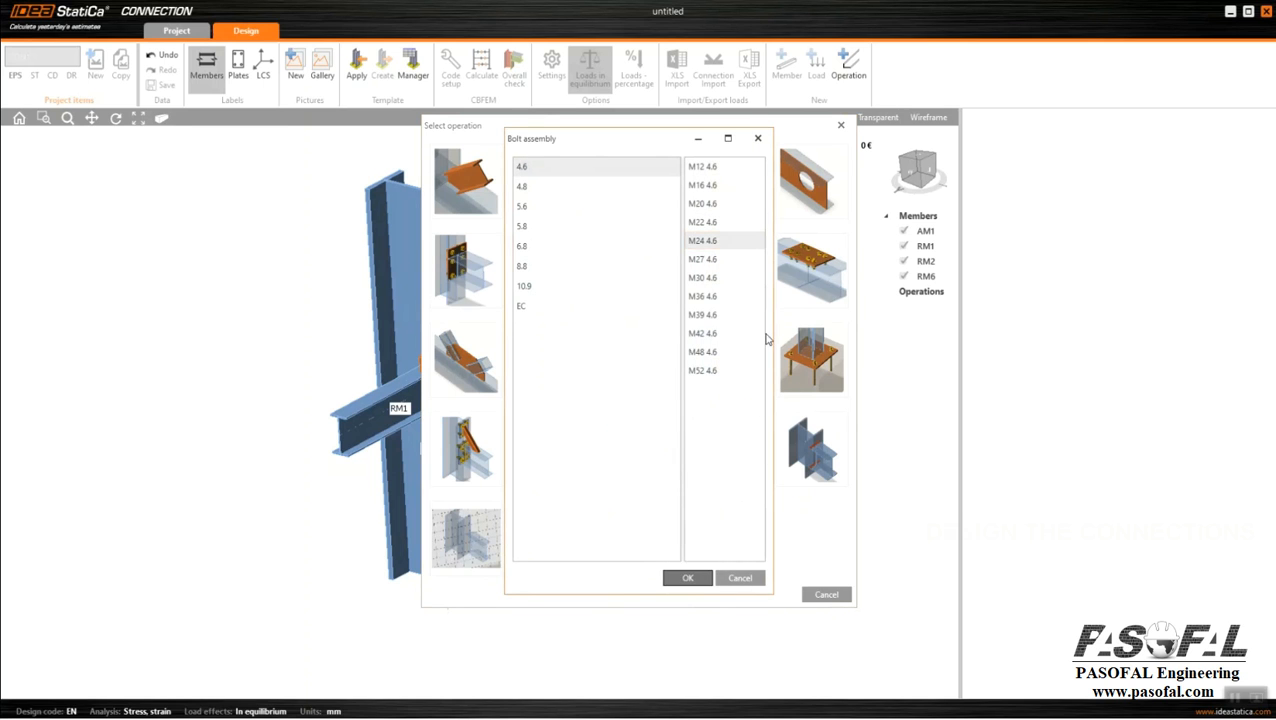
{"action": "key", "text": "Return"}
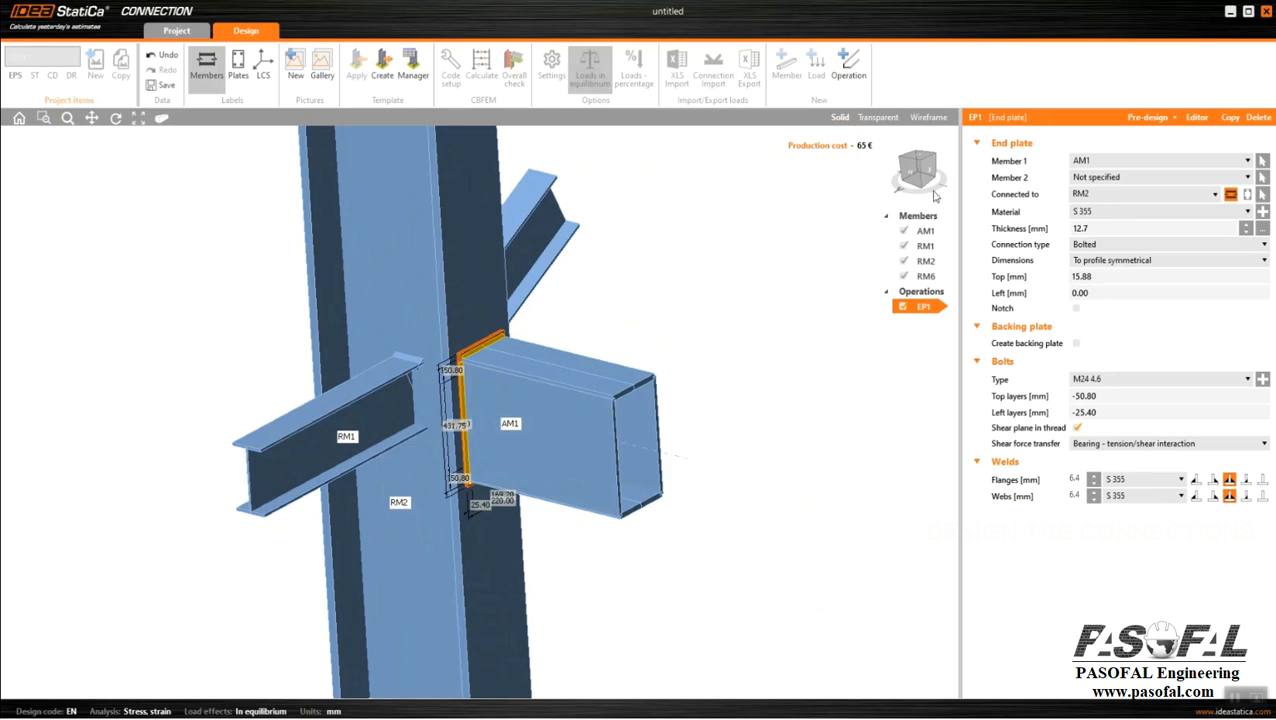
Step: Extend AM1's end plate 70 mm beyond the profile at top and 30 mm at the left
{"action": "left_click", "coordinate": [929, 171]}
{"action": "scroll", "coordinate": [508, 356], "scroll_direction": "up", "scroll_amount": 5}
{"action": "middle_click_drag", "start_coordinate": [464, 399], "coordinate": [460, 384]}
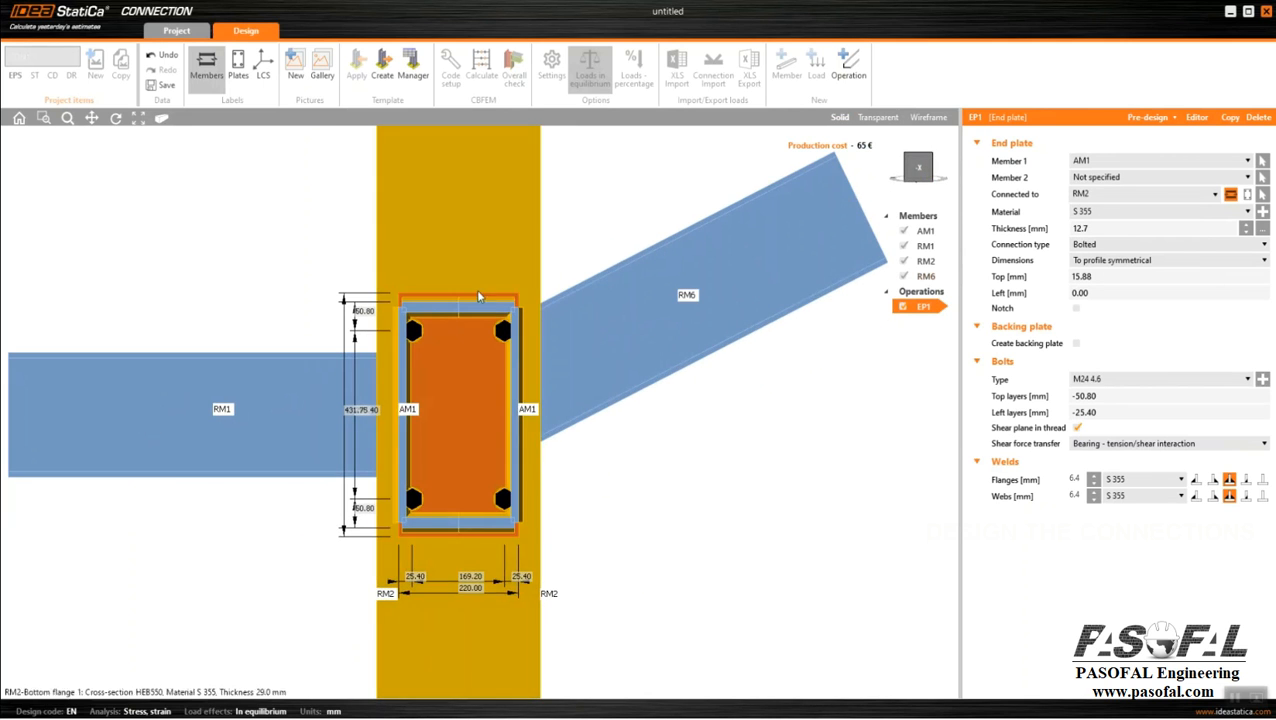
{"action": "left_click", "coordinate": [878, 117]}
{"action": "scroll", "coordinate": [489, 262], "scroll_direction": "up", "scroll_amount": 4}
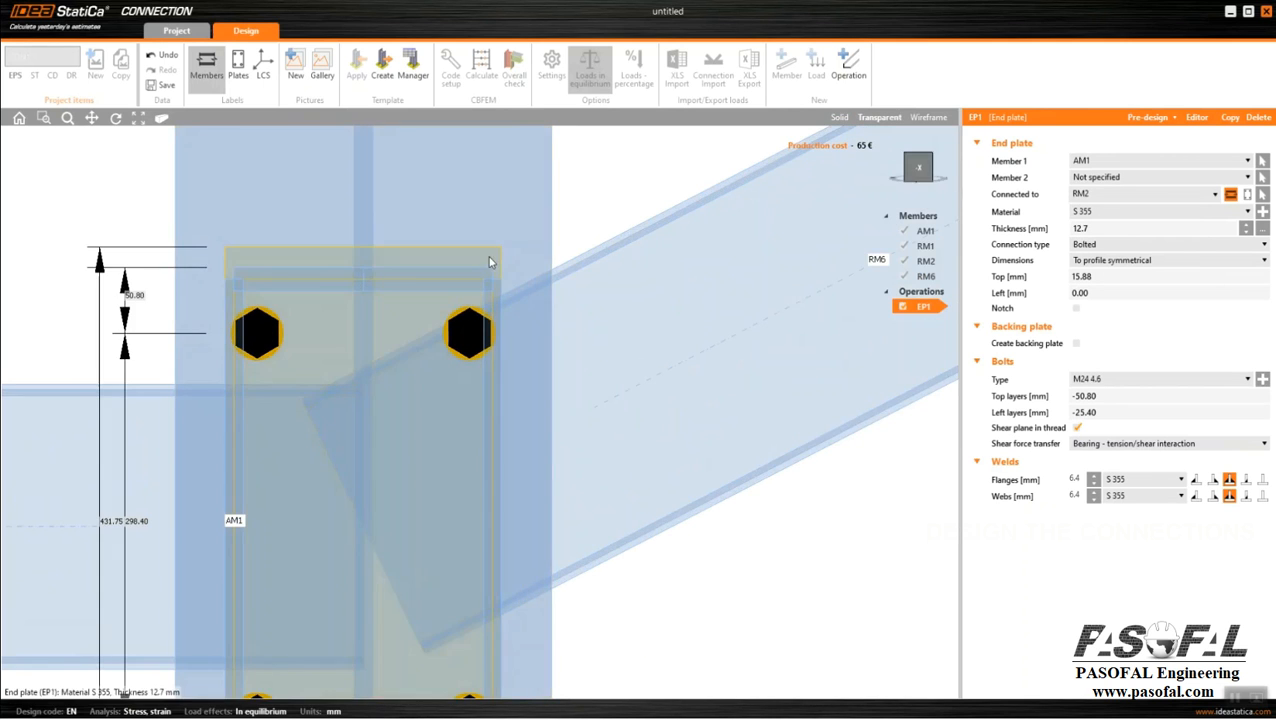
{"action": "scroll", "coordinate": [386, 292], "scroll_direction": "down", "scroll_amount": 3}
{"action": "left_click", "coordinate": [1057, 282]}
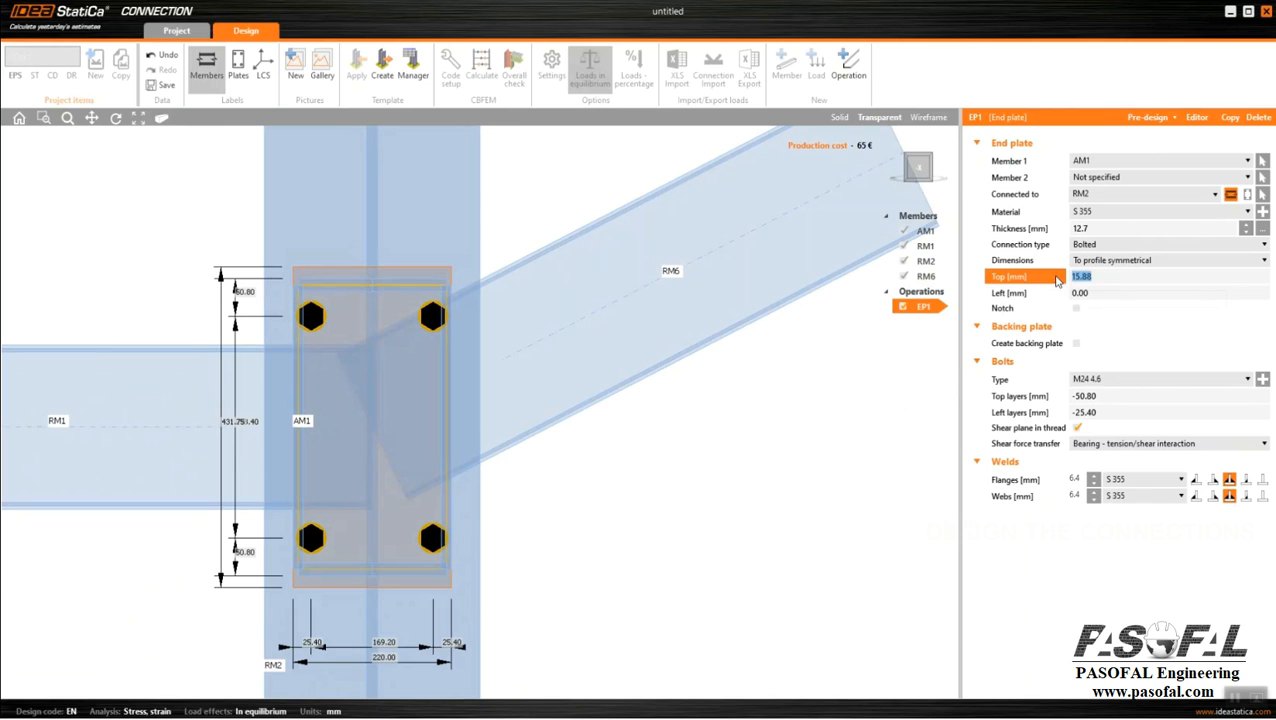
{"action": "key", "text": "Tab"}
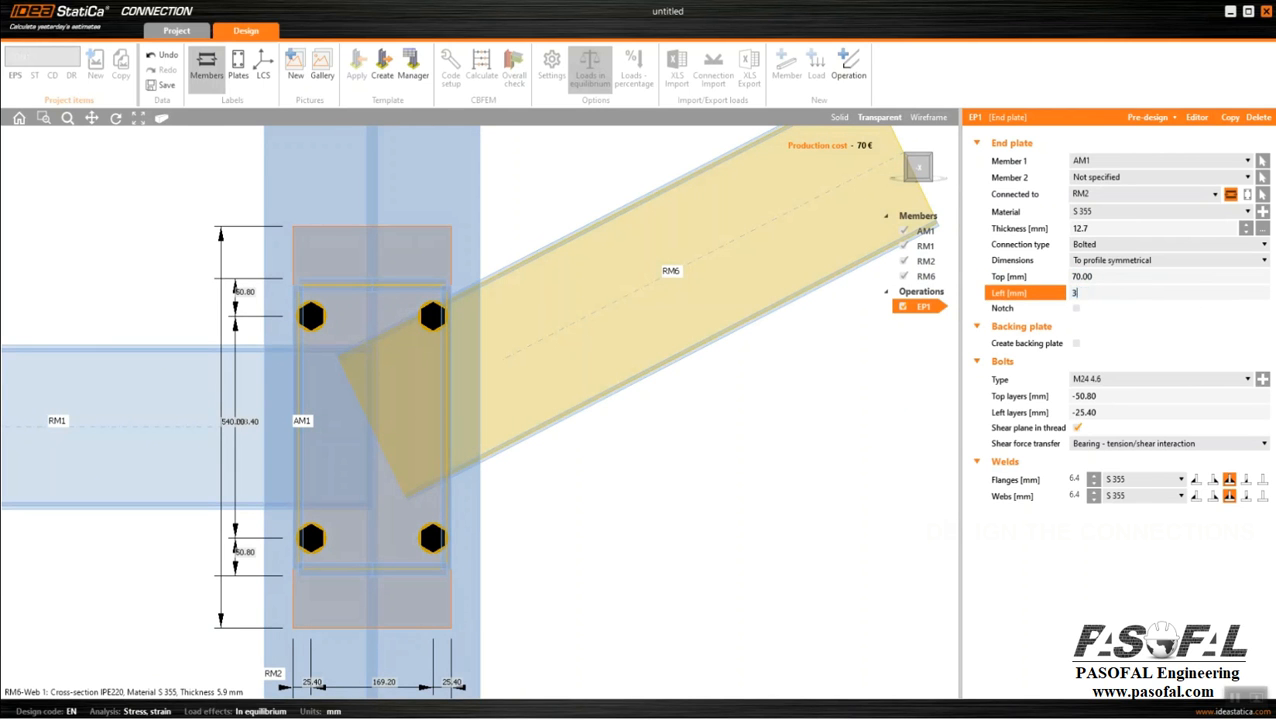
{"action": "key", "text": "Return"}
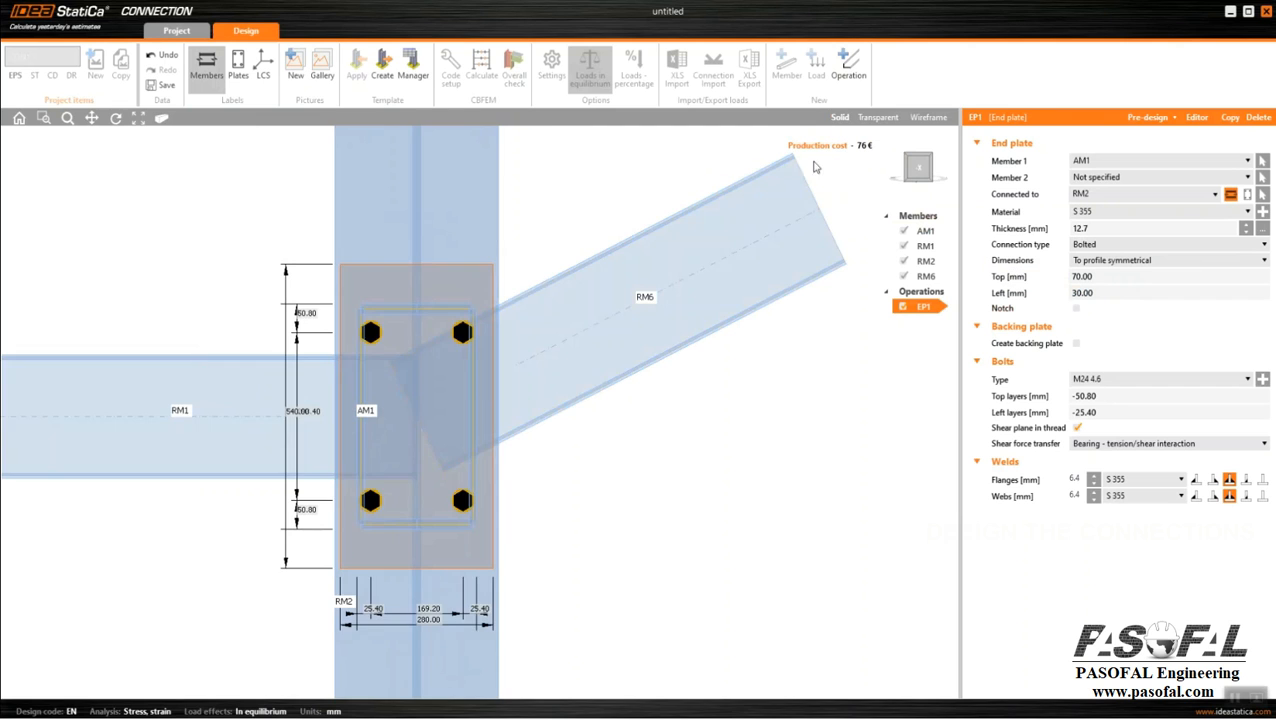
Step: Set the top bolt layers of AM1's end plate to 50 mm
{"action": "mouse_move", "coordinate": [477, 393]}
{"action": "middle_mouse_down"}
{"action": "mouse_move", "coordinate": [510, 407]}
{"action": "mouse_move", "coordinate": [482, 397]}
{"action": "middle_mouse_up"}
{"action": "left_click", "coordinate": [912, 168]}
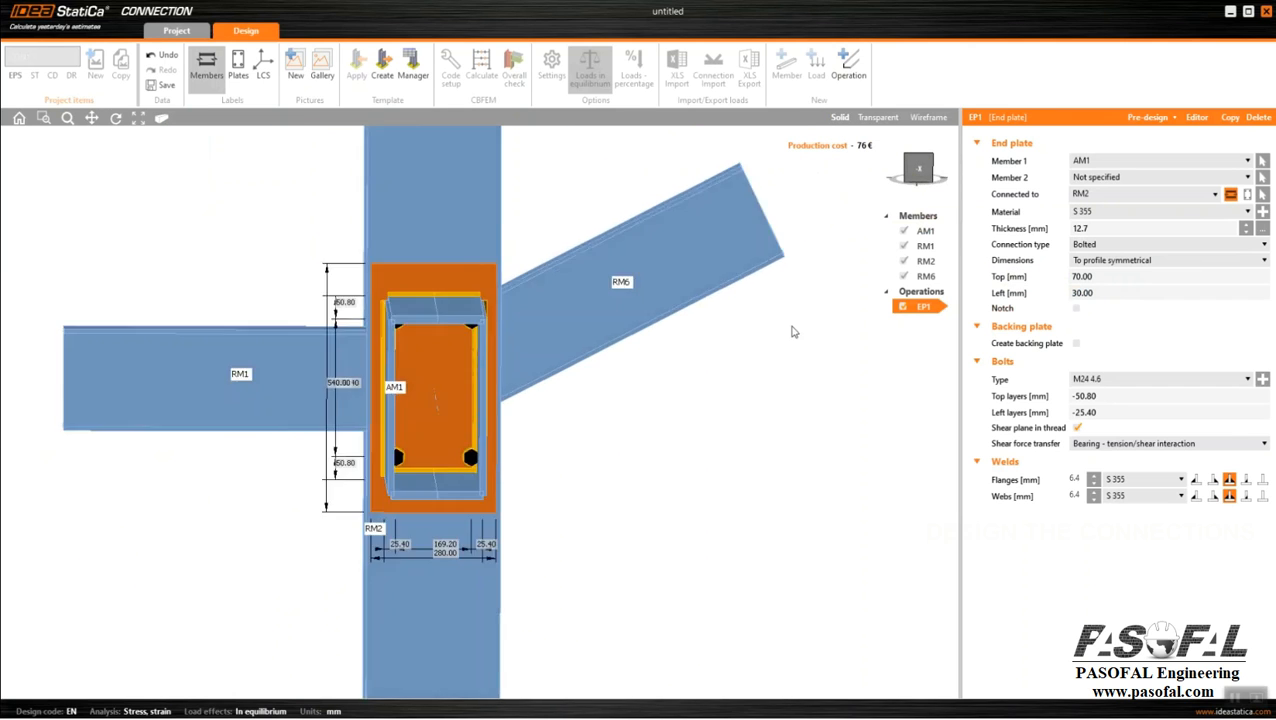
{"action": "left_click", "coordinate": [1101, 396]}
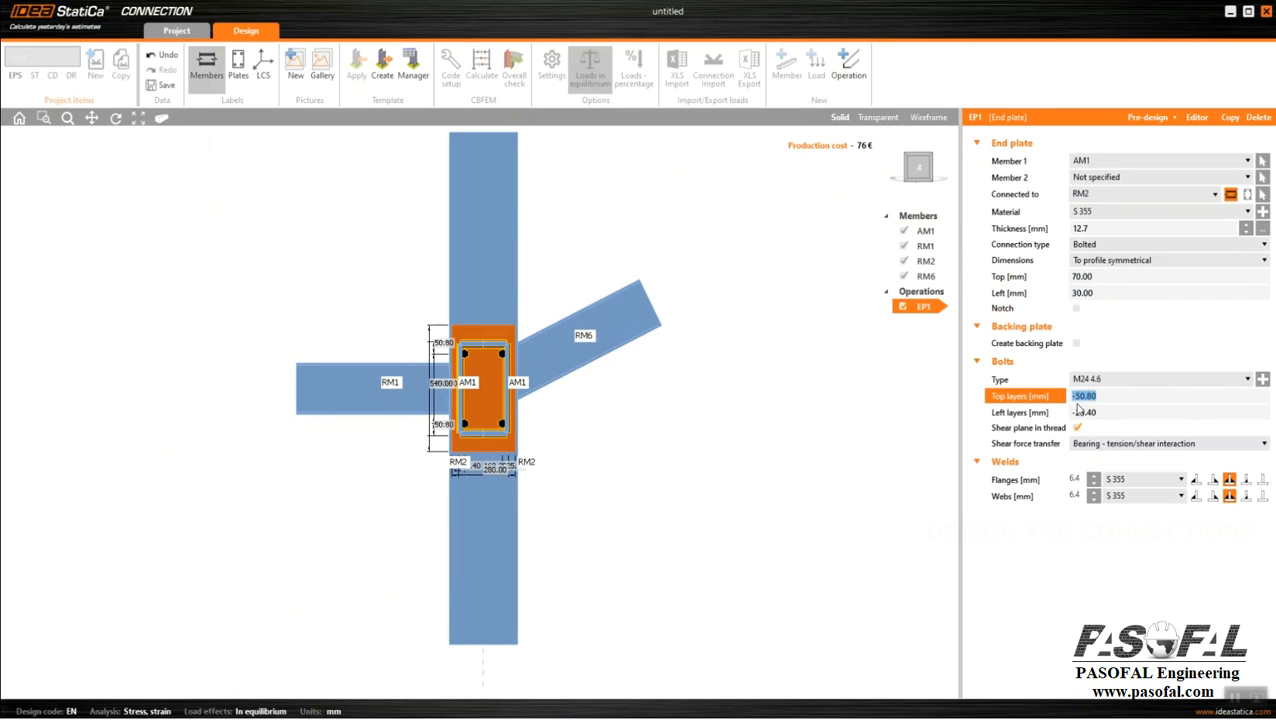
{"action": "type", "text": "50"}
{"action": "key", "text": "Tab"}
{"action": "scroll", "coordinate": [495, 340], "scroll_direction": "up", "scroll_amount": 6}
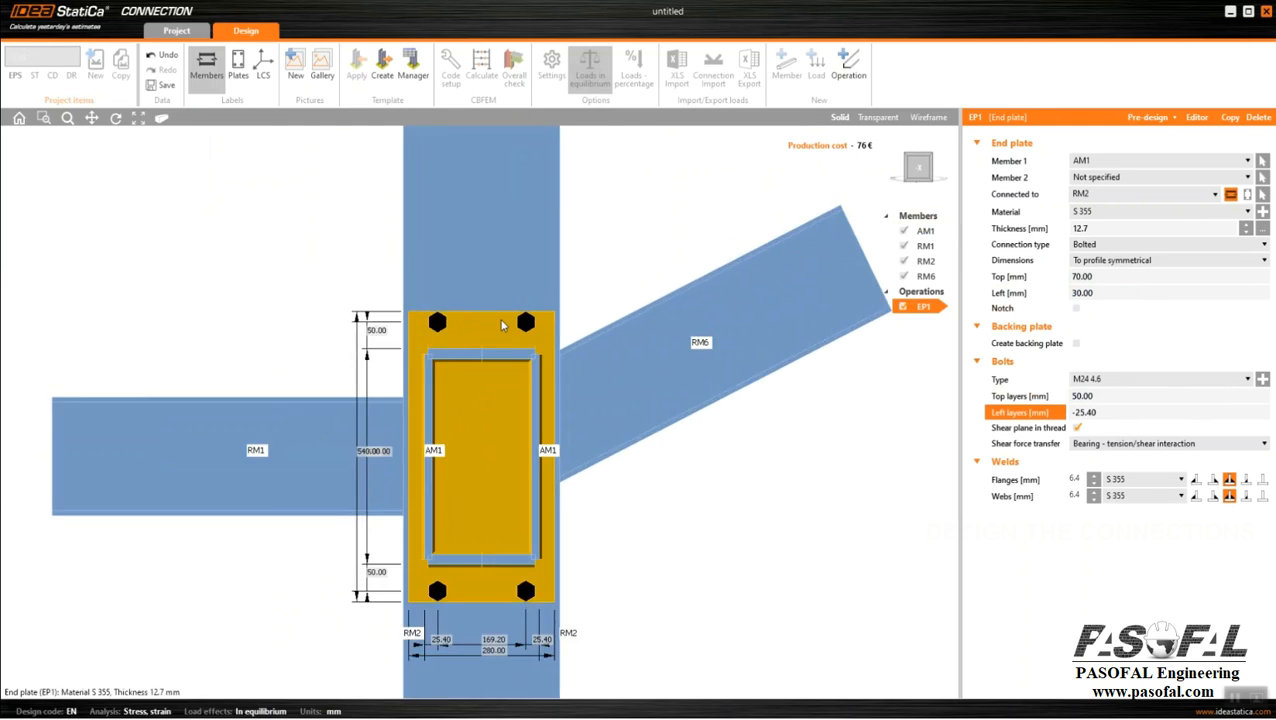
Step: Set the top bolt layers of AM1's end plate to 40 mm
{"action": "double_click", "coordinate": [1100, 395]}
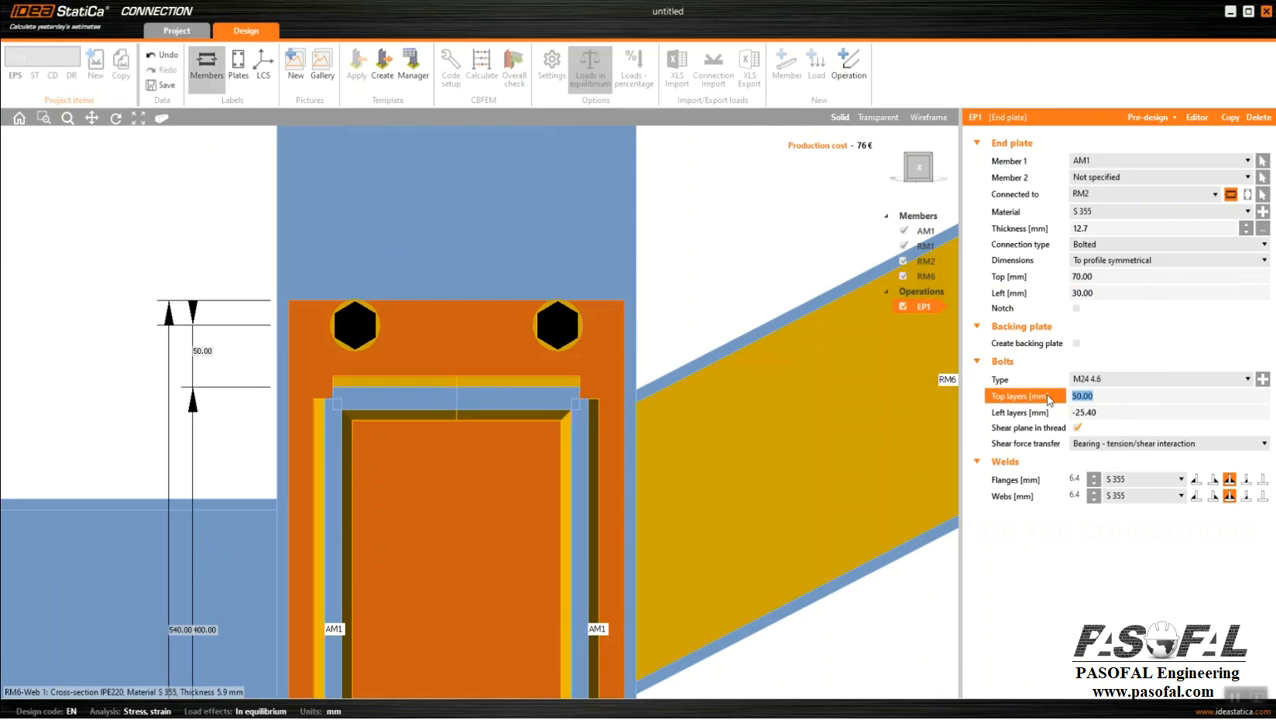
{"action": "type", "text": "40"}
{"action": "key", "text": "Return"}
{"action": "scroll", "coordinate": [511, 348], "scroll_direction": "down", "scroll_amount": 5}
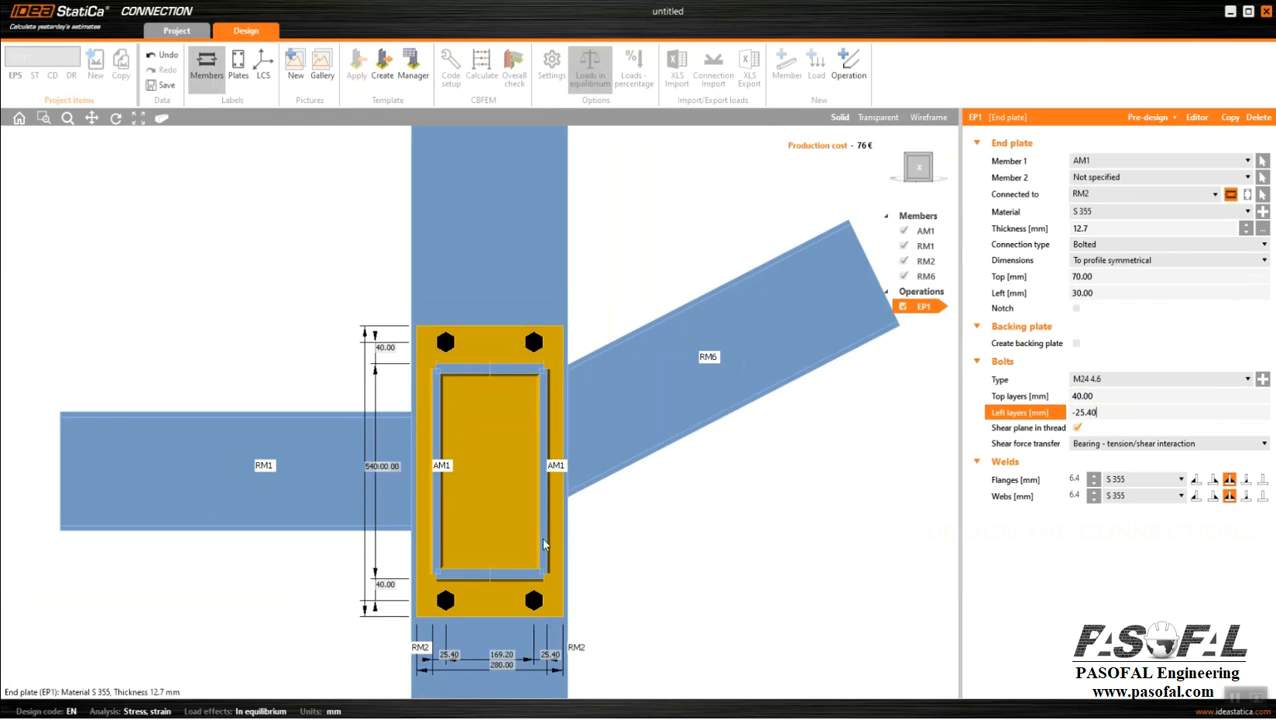
Step: Connect RM1 to column RM2 with the bolted stub template, using M16 8.8 bolts
{"action": "right_click_drag", "start_coordinate": [500, 569], "coordinate": [459, 390]}
{"action": "left_click", "coordinate": [292, 455]}
{"action": "right_click", "coordinate": [284, 455]}
{"action": "left_click", "coordinate": [331, 502]}
{"action": "left_click", "coordinate": [402, 305]}
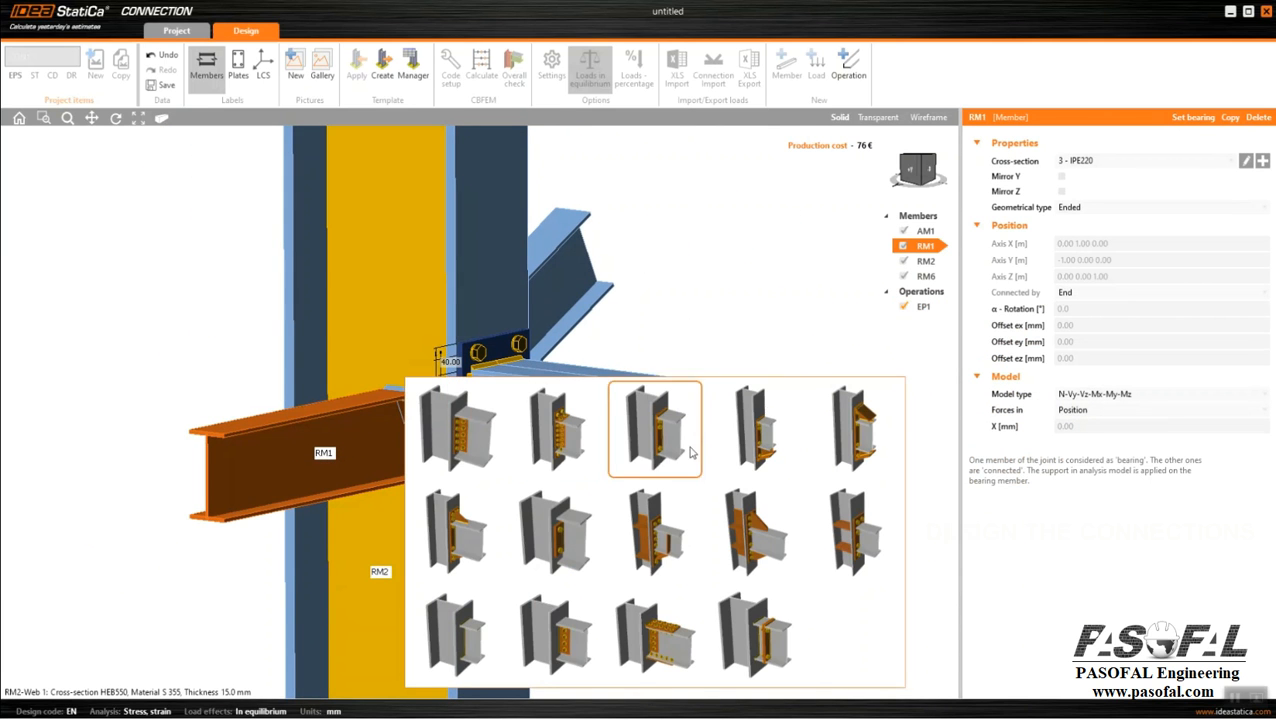
{"action": "left_click", "coordinate": [756, 632]}
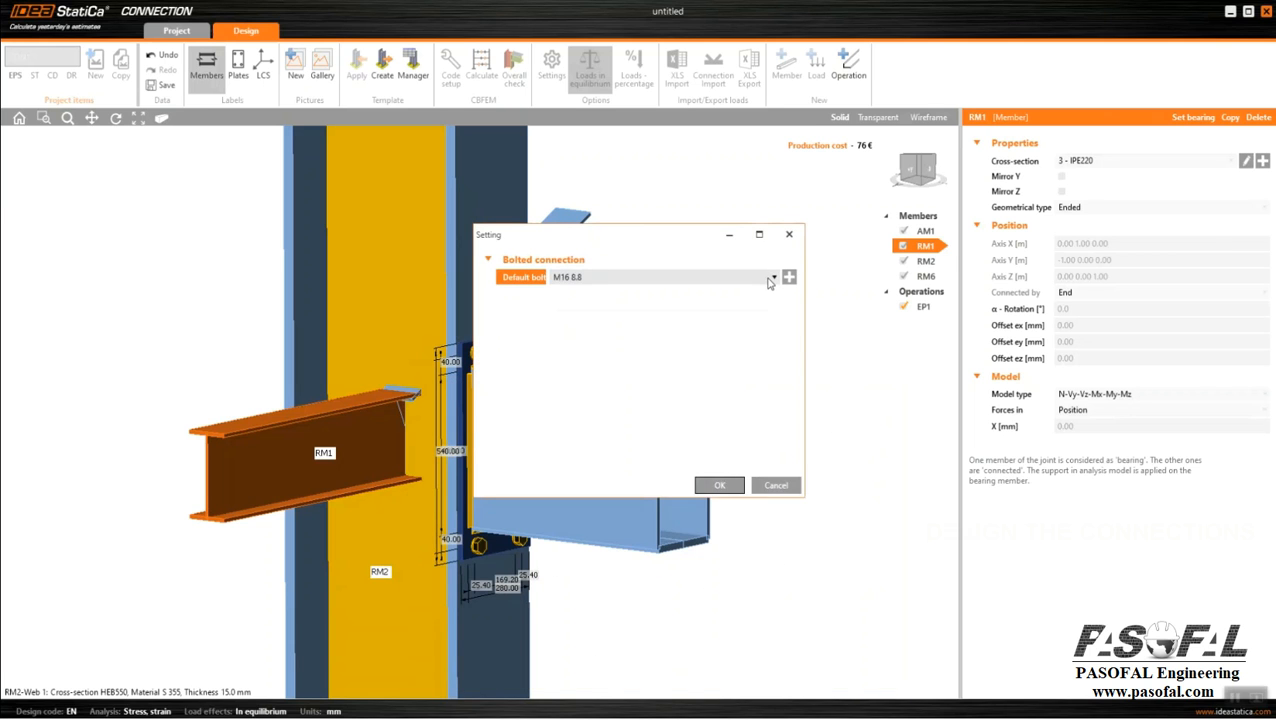
{"action": "left_click", "coordinate": [716, 486]}
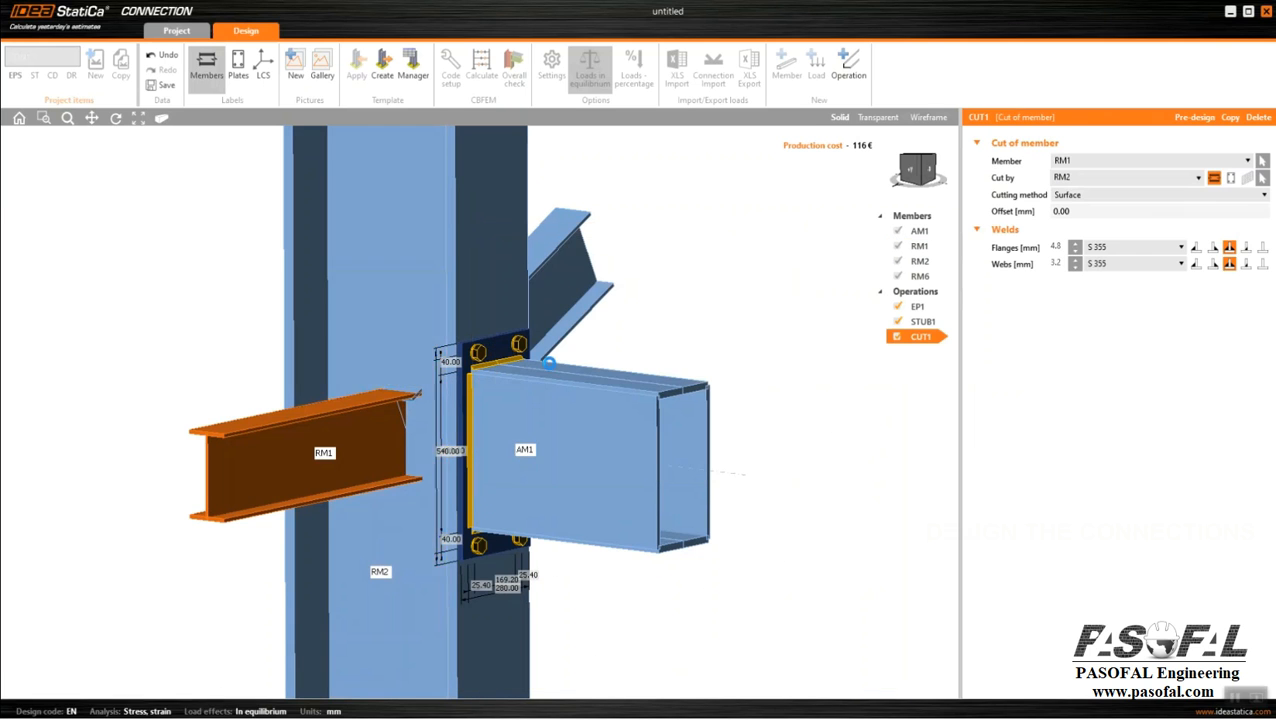
Step: Set the left bolt layers of RM1's plate-to-plate stub to -20 mm
{"action": "scroll", "coordinate": [395, 422], "scroll_direction": "up", "scroll_amount": 5}
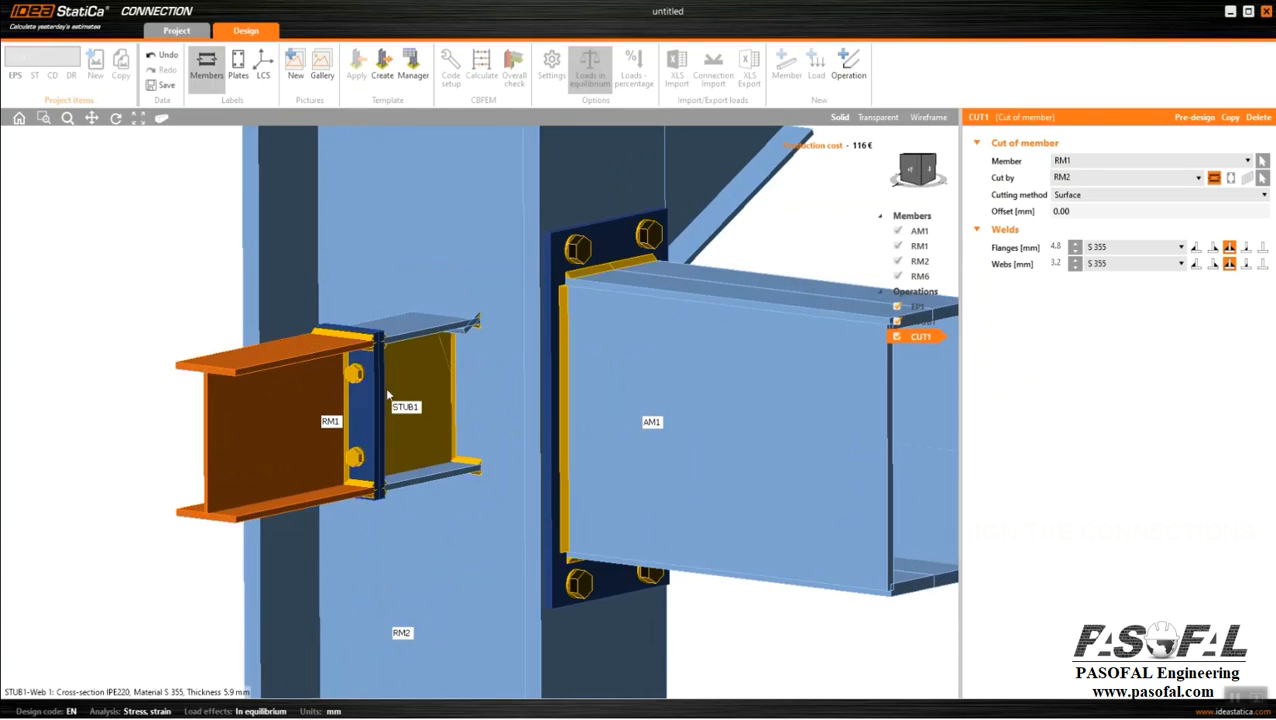
{"action": "mouse_move", "coordinate": [435, 389]}
{"action": "right_mouse_down"}
{"action": "mouse_move", "coordinate": [518, 413]}
{"action": "mouse_move", "coordinate": [390, 373]}
{"action": "mouse_move", "coordinate": [322, 401]}
{"action": "mouse_move", "coordinate": [446, 371]}
{"action": "right_mouse_up"}
{"action": "left_click", "coordinate": [920, 168]}
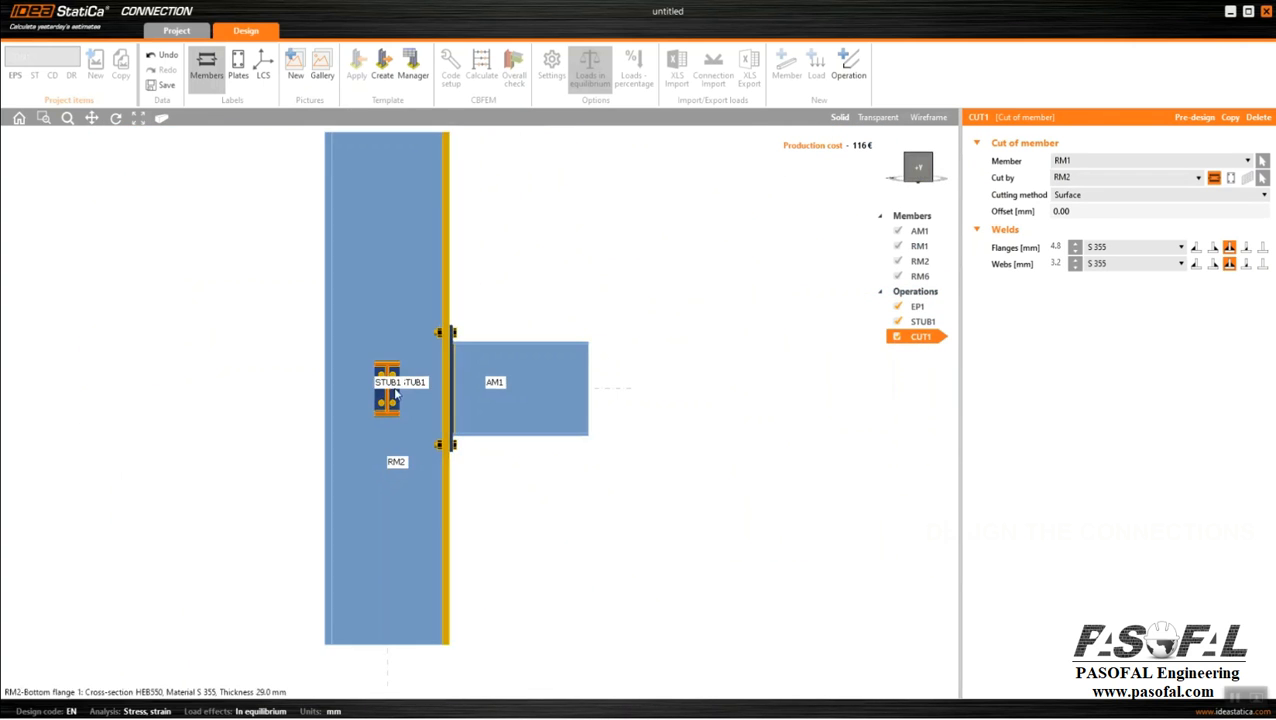
{"action": "scroll", "coordinate": [400, 380], "scroll_direction": "up", "scroll_amount": 8}
{"action": "scroll", "coordinate": [338, 408], "scroll_direction": "up", "scroll_amount": 1}
{"action": "scroll", "coordinate": [348, 430], "scroll_direction": "down", "scroll_amount": 2}
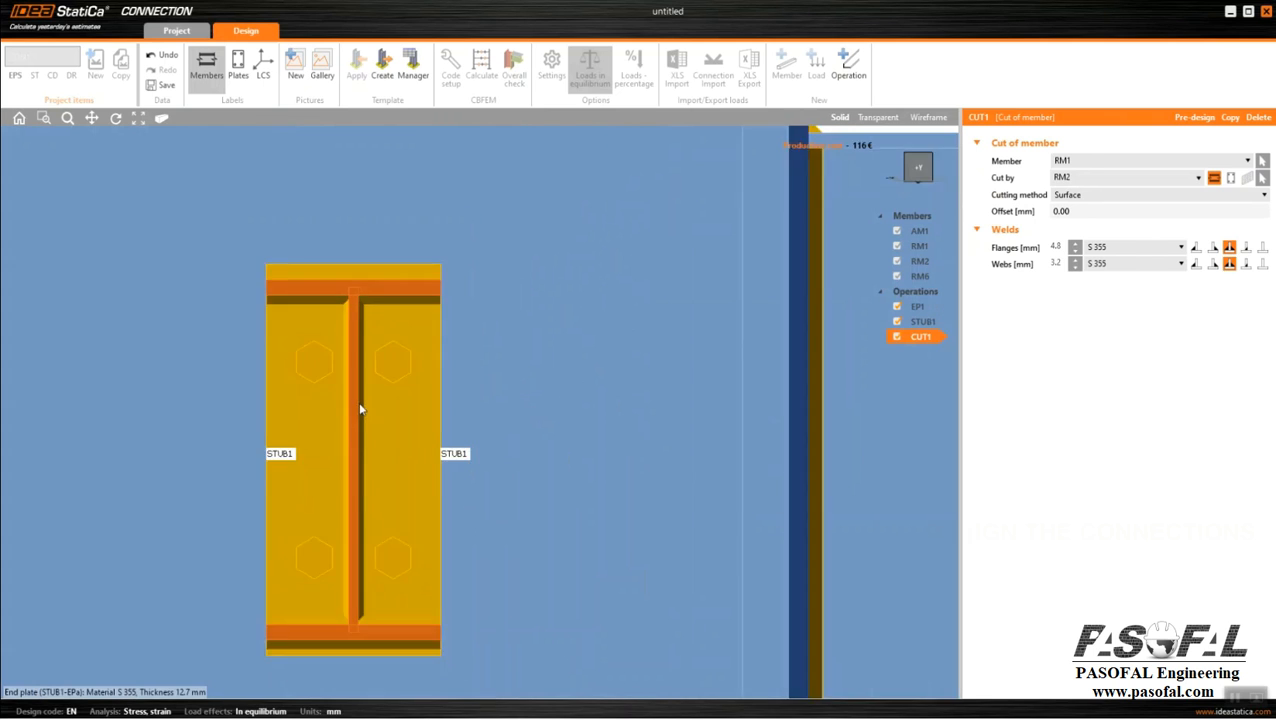
{"action": "left_click", "coordinate": [368, 405]}
{"action": "scroll", "coordinate": [376, 441], "scroll_direction": "up", "scroll_amount": 1}
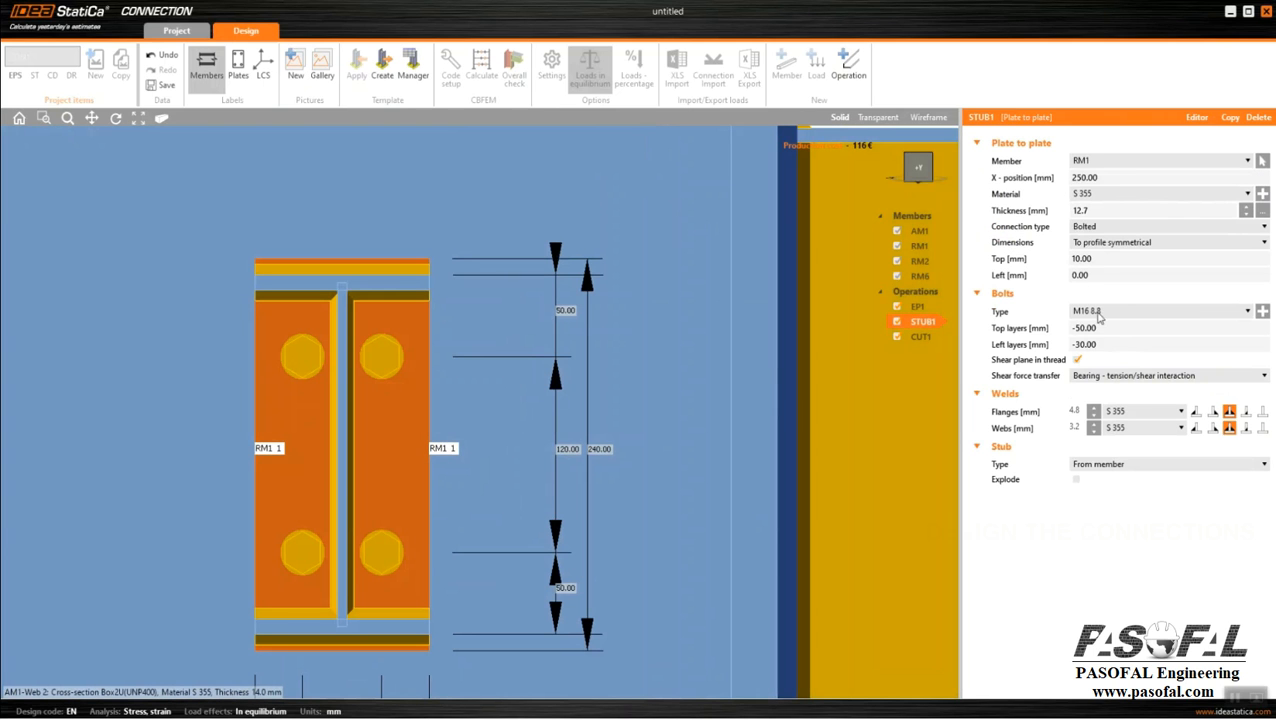
{"action": "left_click", "coordinate": [1076, 344]}
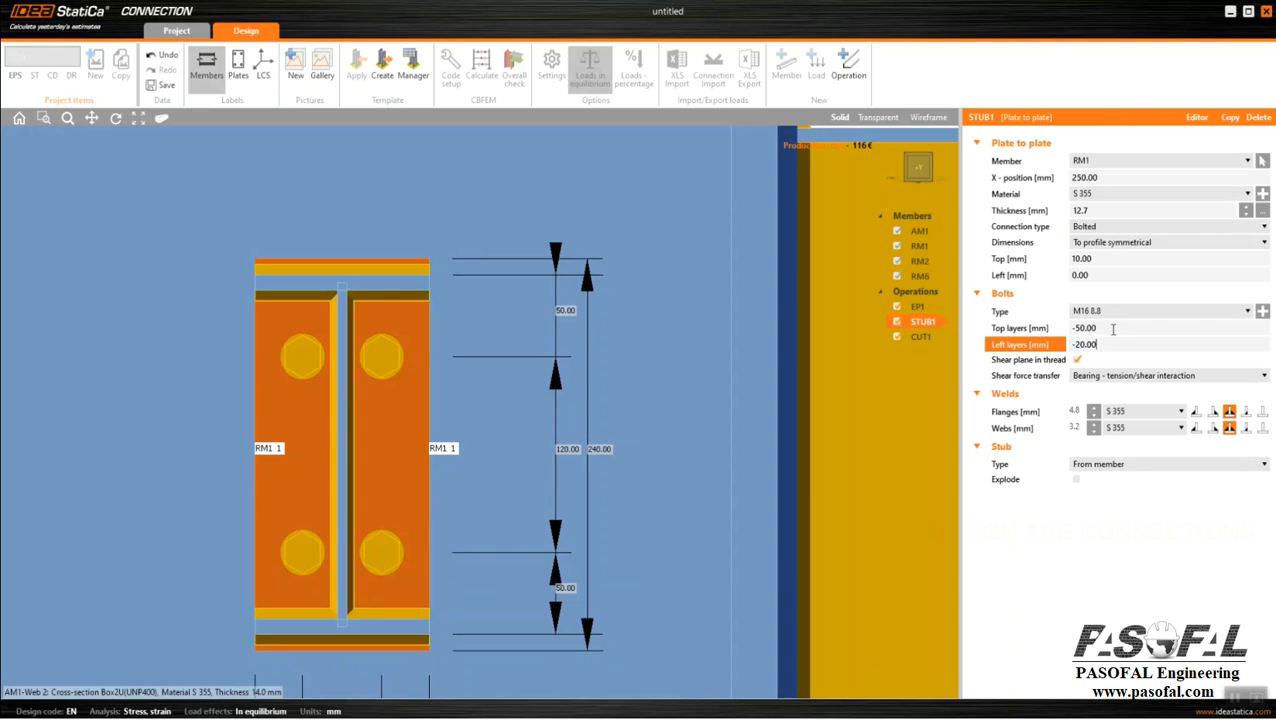
{"action": "left_click", "coordinate": [1112, 328]}
{"action": "scroll", "coordinate": [356, 385], "scroll_direction": "down", "scroll_amount": 2}
Step: Connect inclined member RM6 to column RM2 with the bolted end plate template, using M16 8.8 bolts
{"action": "right_click_drag", "start_coordinate": [627, 426], "coordinate": [450, 463]}
{"action": "scroll", "coordinate": [450, 463], "scroll_direction": "down", "scroll_amount": 2}
{"action": "right_click_drag", "start_coordinate": [795, 456], "coordinate": [702, 462]}
{"action": "right_click", "coordinate": [702, 462]}
{"action": "left_click", "coordinate": [740, 516]}
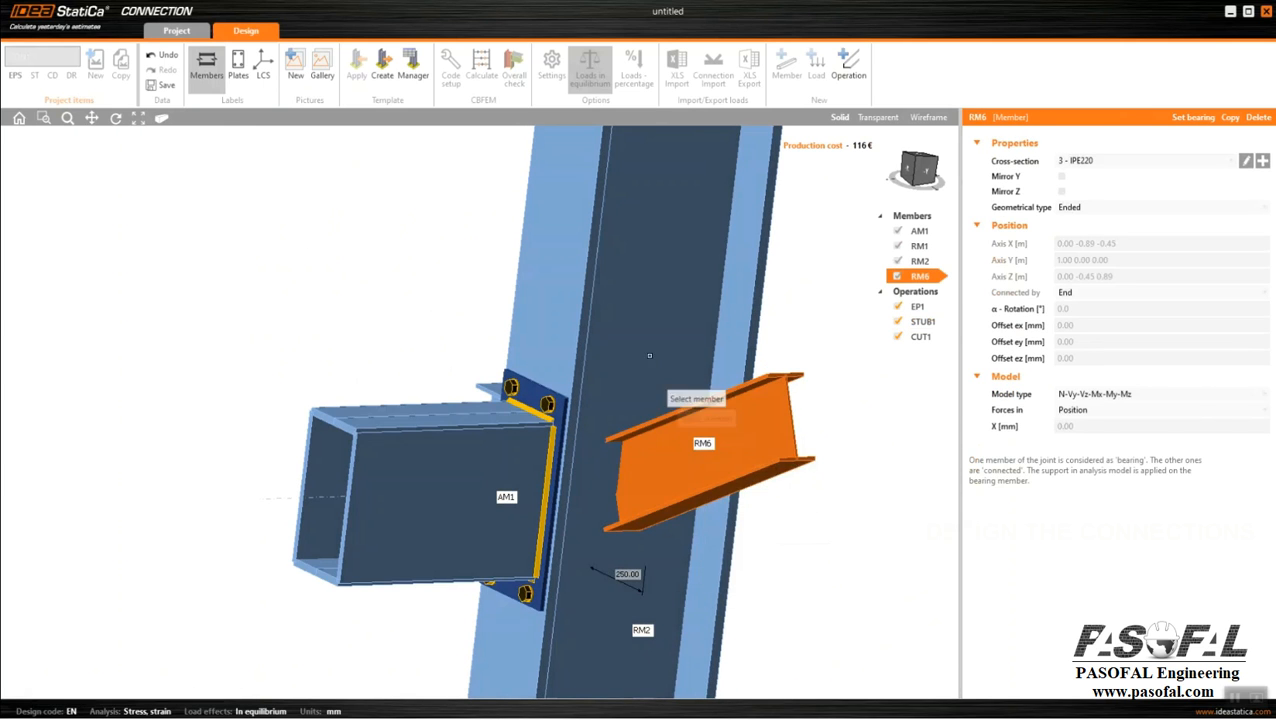
{"action": "left_click", "coordinate": [649, 355]}
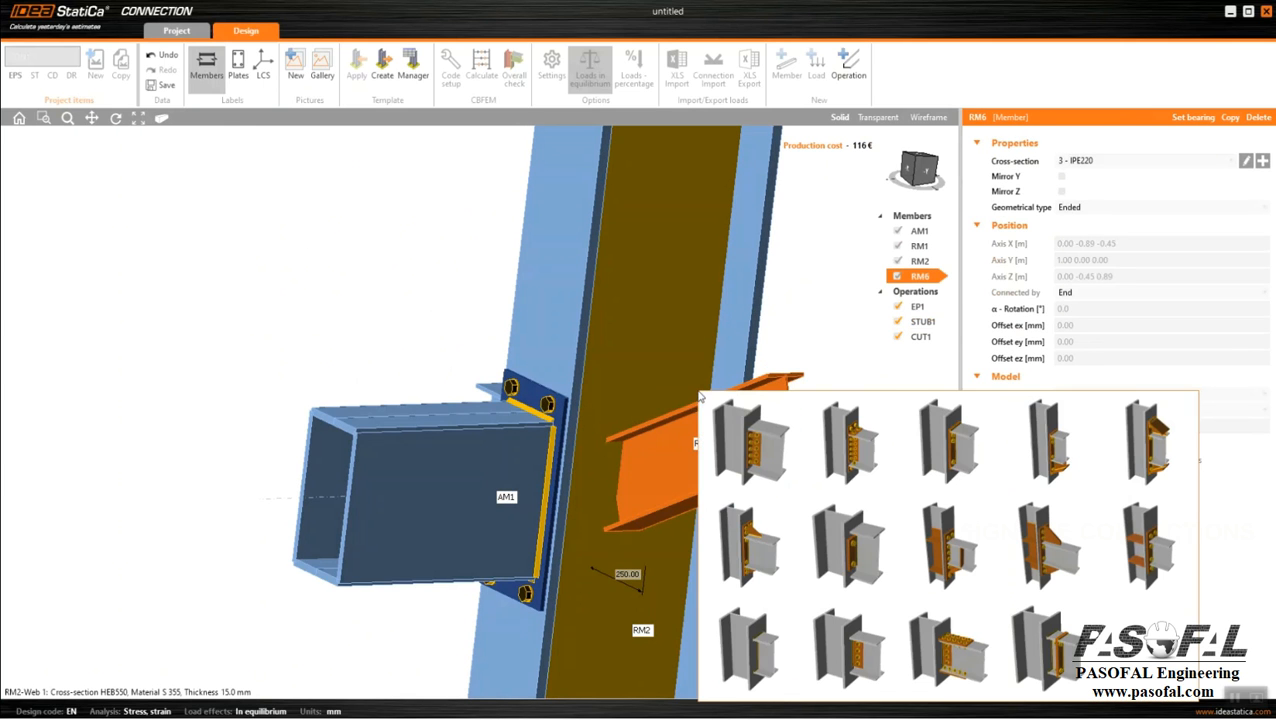
{"action": "left_click", "coordinate": [946, 452]}
{"action": "left_click", "coordinate": [717, 486]}
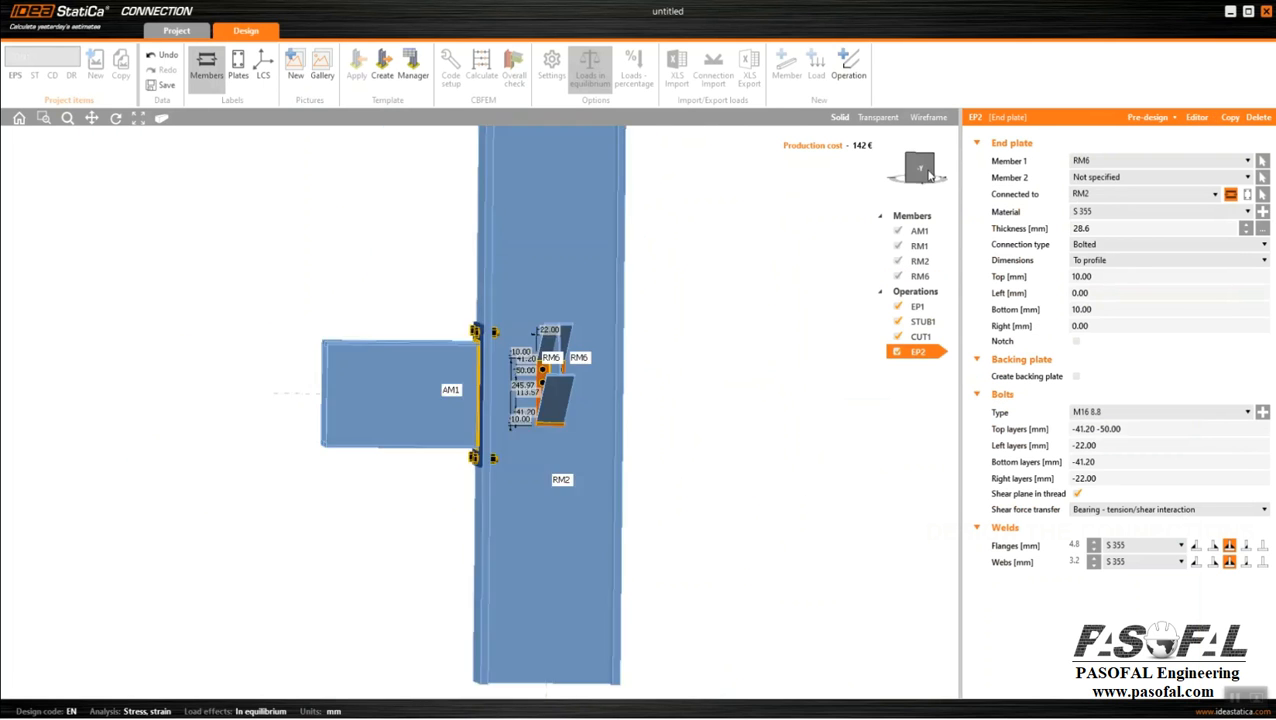
Step: Extend RM6's end plate 80 mm beyond the profile at both top and bottom
{"action": "left_click", "coordinate": [880, 118]}
{"action": "scroll", "coordinate": [561, 353], "scroll_direction": "up", "scroll_amount": 5}
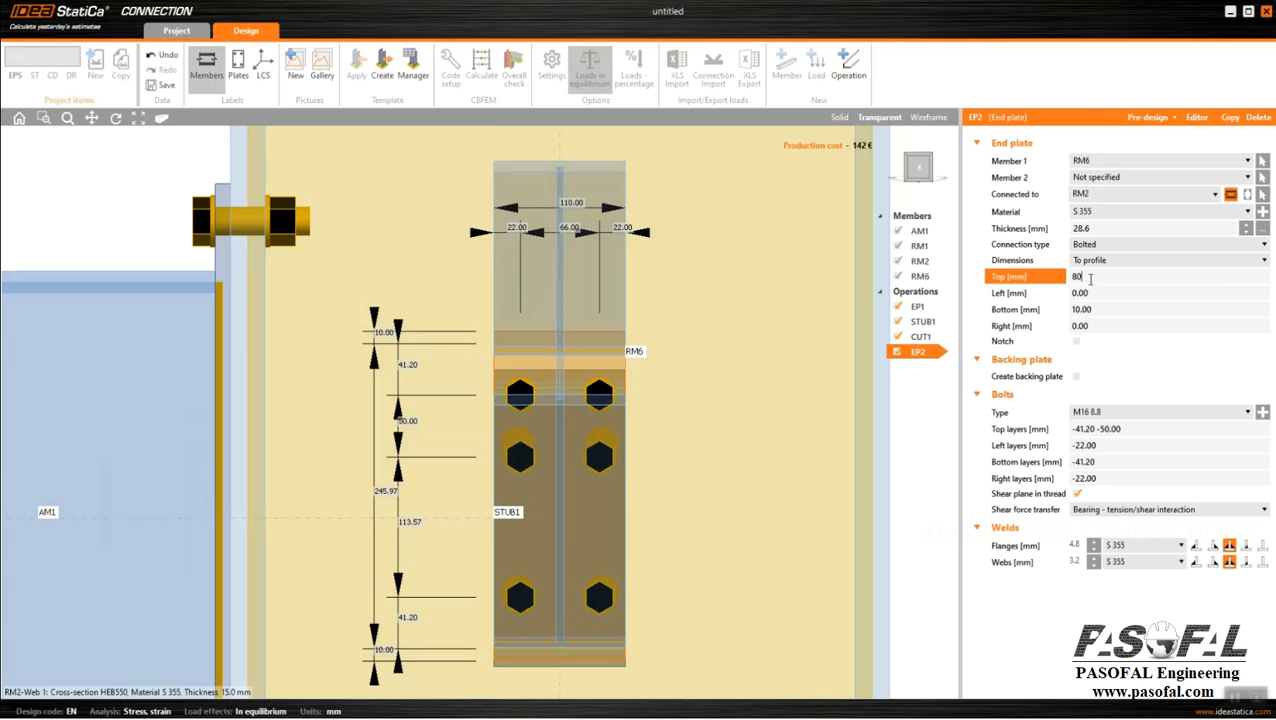
{"action": "key", "text": "Tab"}
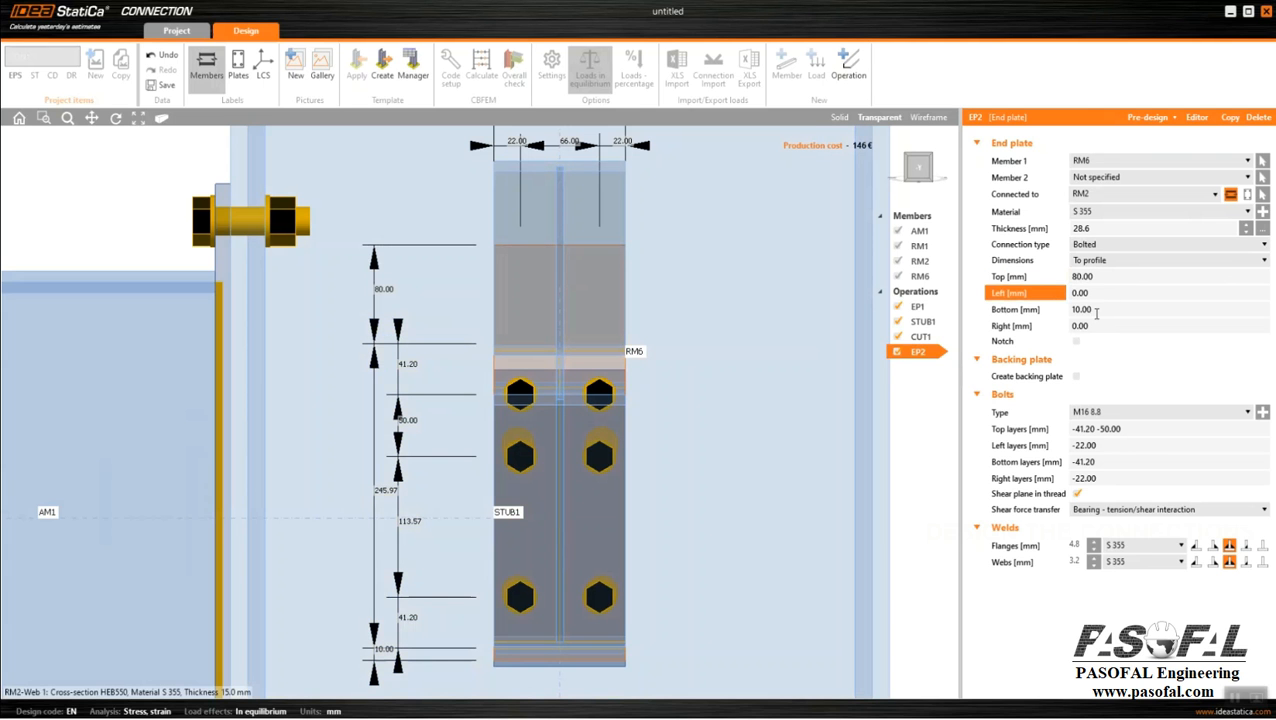
{"action": "key", "text": "Tab"}
{"action": "type", "text": "8"}
{"action": "key", "text": "Tab"}
Step: Reduce the thickness of RM6's end plate
{"action": "scroll", "coordinate": [498, 354], "scroll_direction": "down", "scroll_amount": 3}
{"action": "middle_click_drag", "start_coordinate": [498, 354], "coordinate": [620, 305]}
{"action": "left_click", "coordinate": [839, 117]}
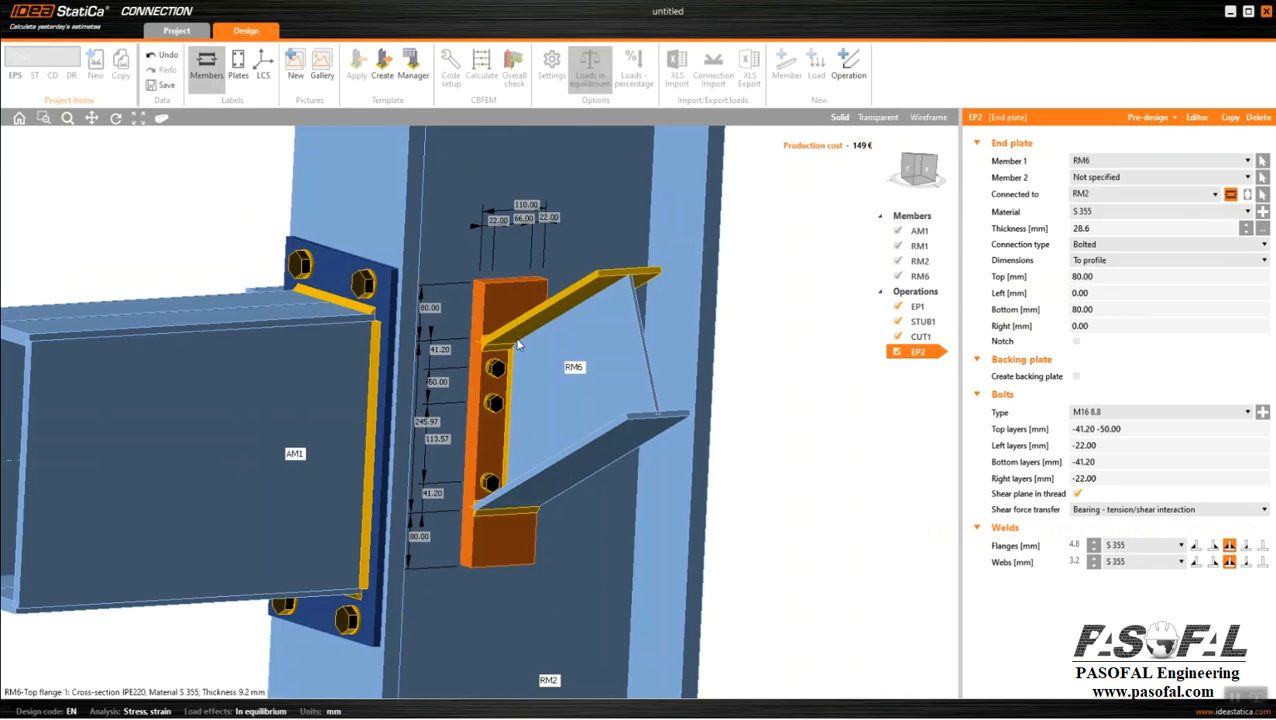
{"action": "left_click", "coordinate": [1045, 230]}
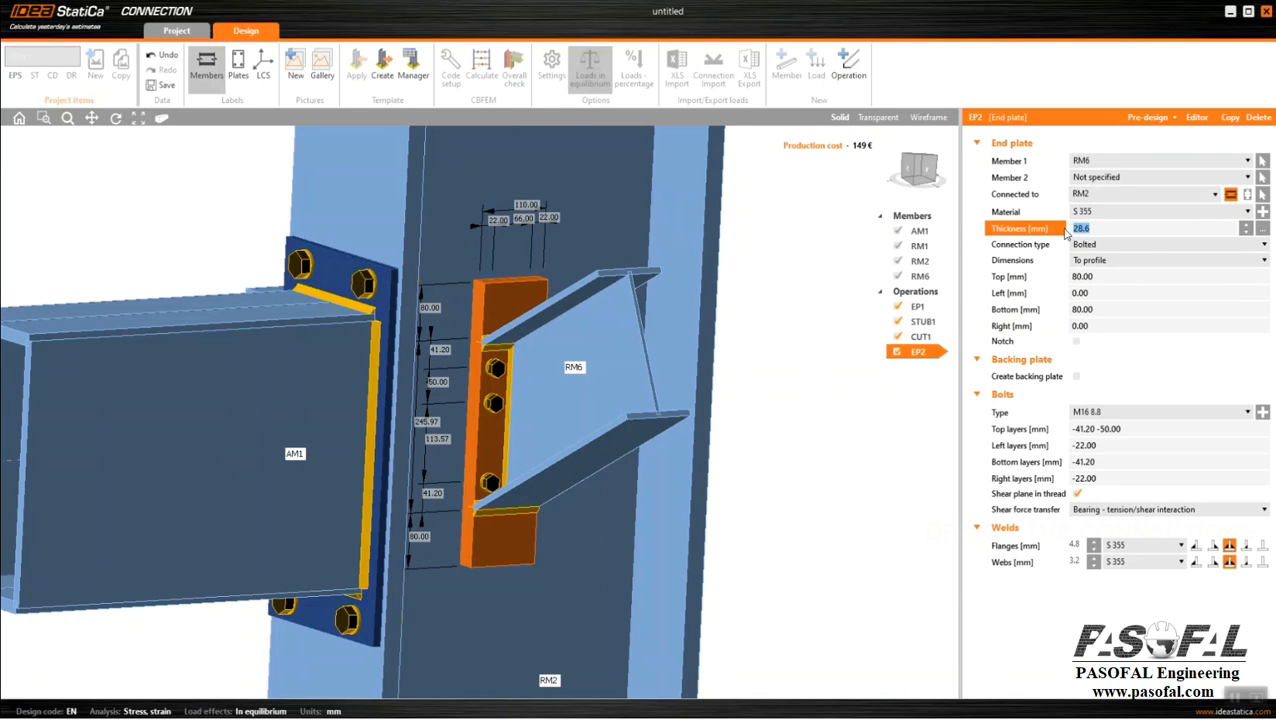
{"action": "key", "text": "Return"}
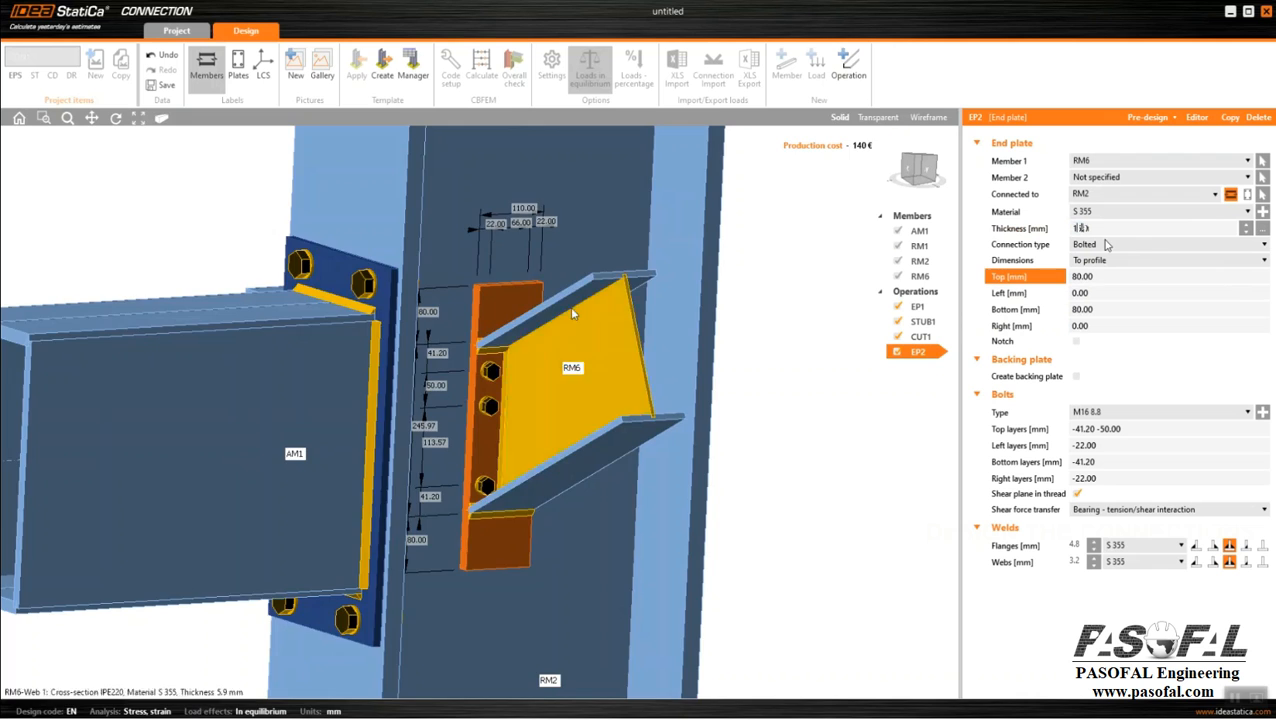
{"action": "scroll", "coordinate": [525, 305], "scroll_direction": "up", "scroll_amount": 2}
{"action": "scroll", "coordinate": [473, 312], "scroll_direction": "down", "scroll_amount": 2}
{"action": "scroll", "coordinate": [478, 400], "scroll_direction": "up", "scroll_amount": 1}
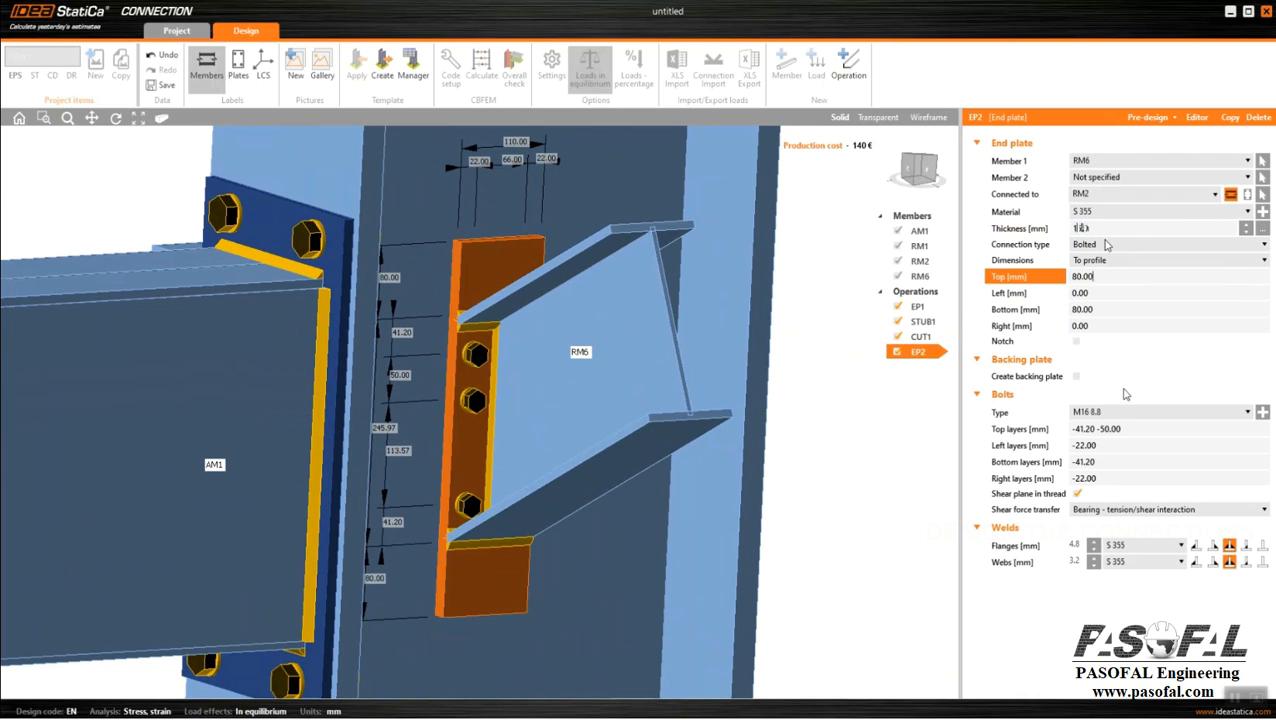
Step: Set the top bolt layers of RM6's end plate to 40 and -100 mm
{"action": "left_click", "coordinate": [1087, 428]}
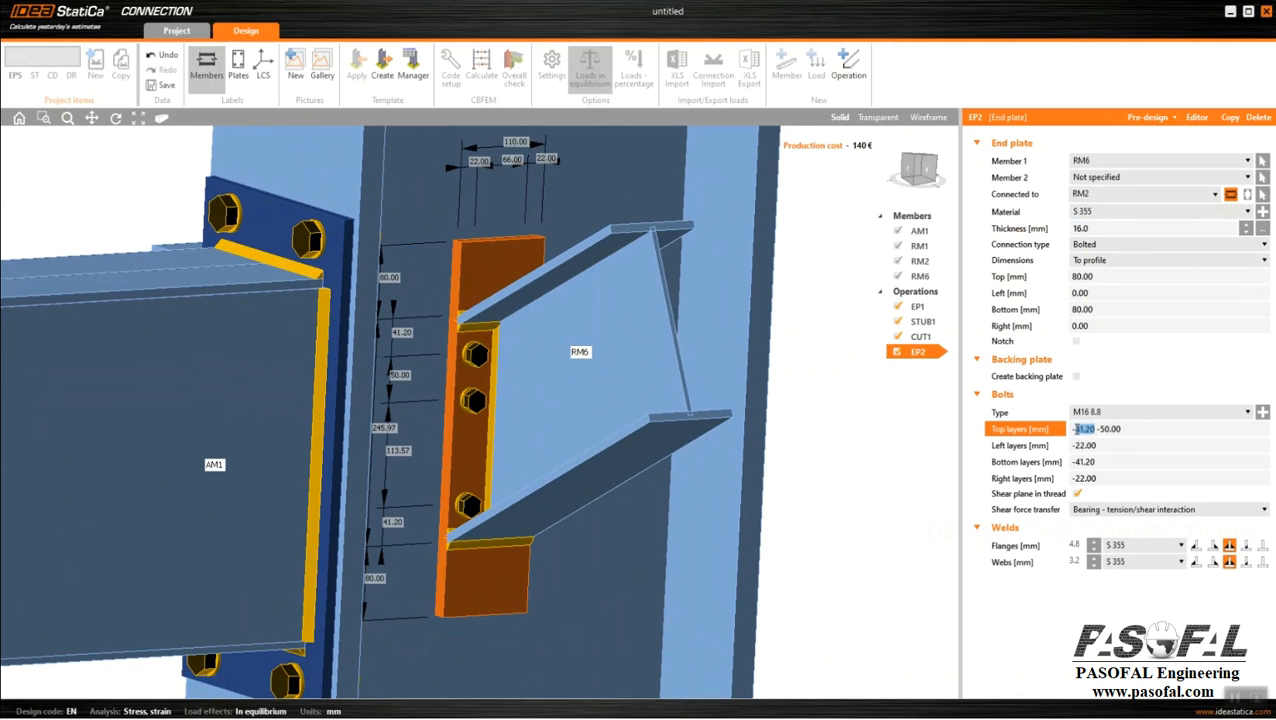
{"action": "left_click", "coordinate": [1116, 447]}
{"action": "scroll", "coordinate": [649, 364], "scroll_direction": "up", "scroll_amount": 2}
{"action": "scroll", "coordinate": [649, 360], "scroll_direction": "down", "scroll_amount": 1}
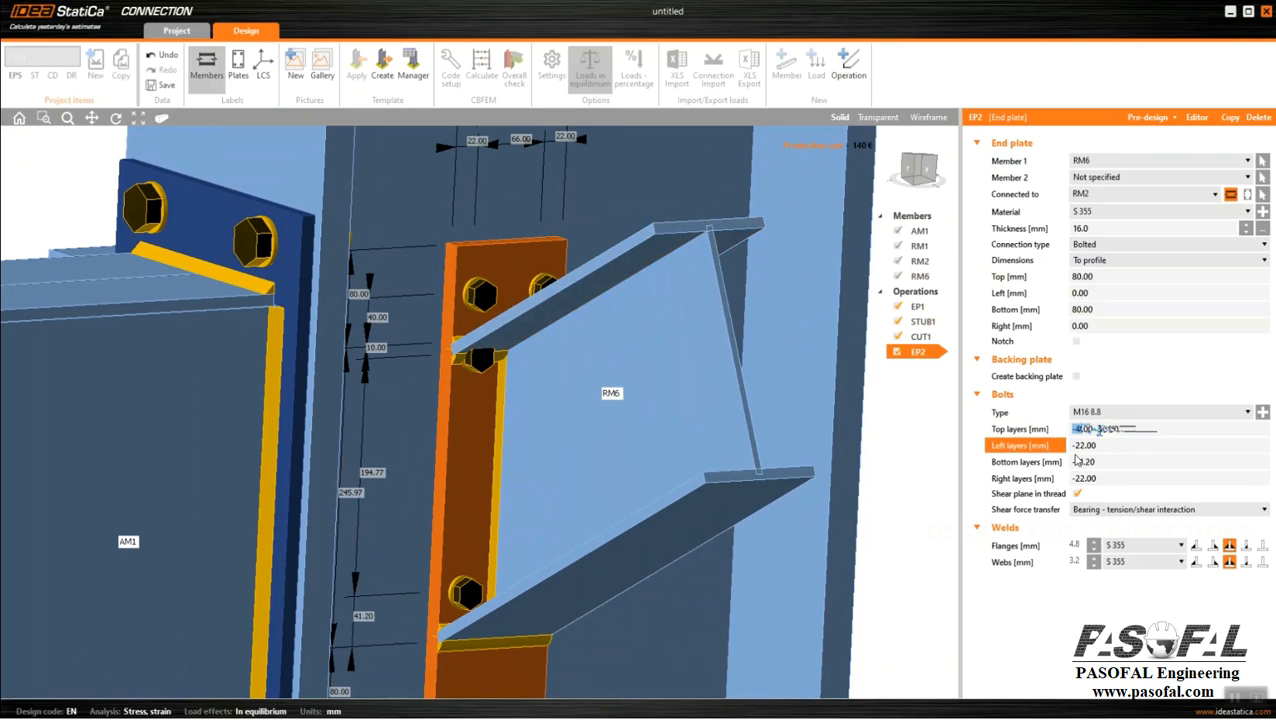
{"action": "left_click", "coordinate": [1101, 431]}
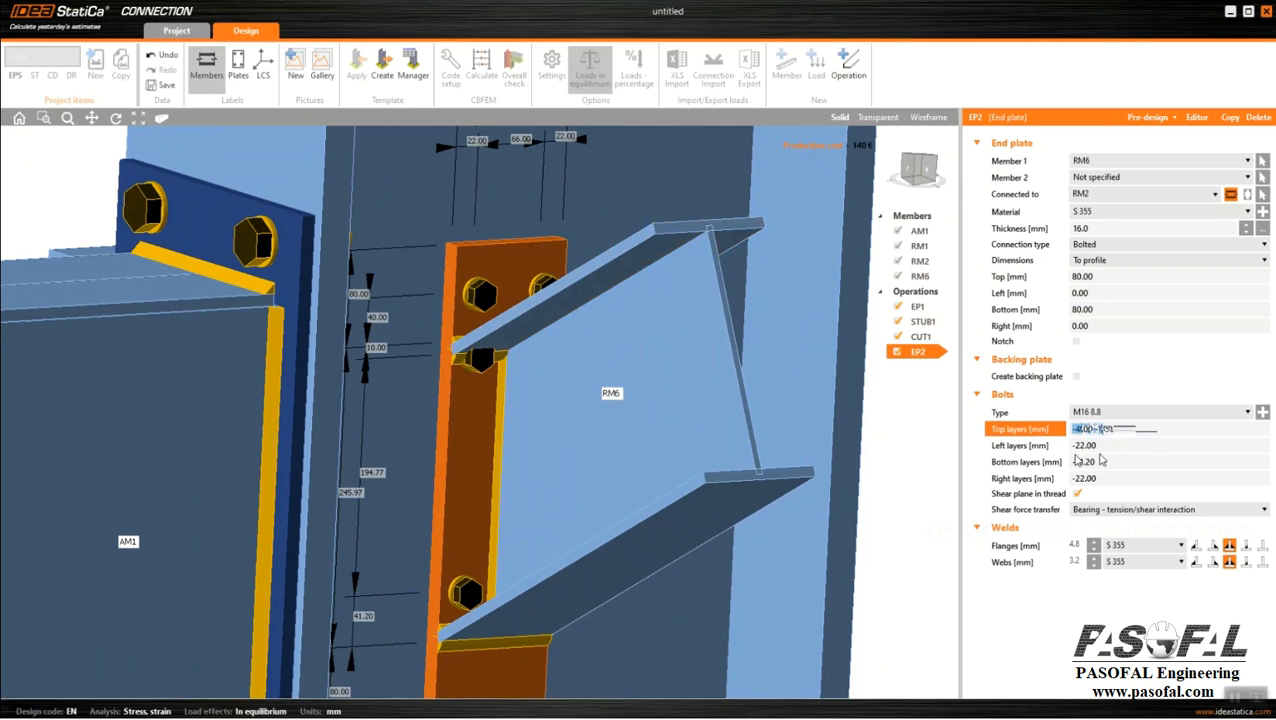
{"action": "left_click", "coordinate": [1121, 446]}
{"action": "scroll", "coordinate": [467, 548], "scroll_direction": "up", "scroll_amount": 3}
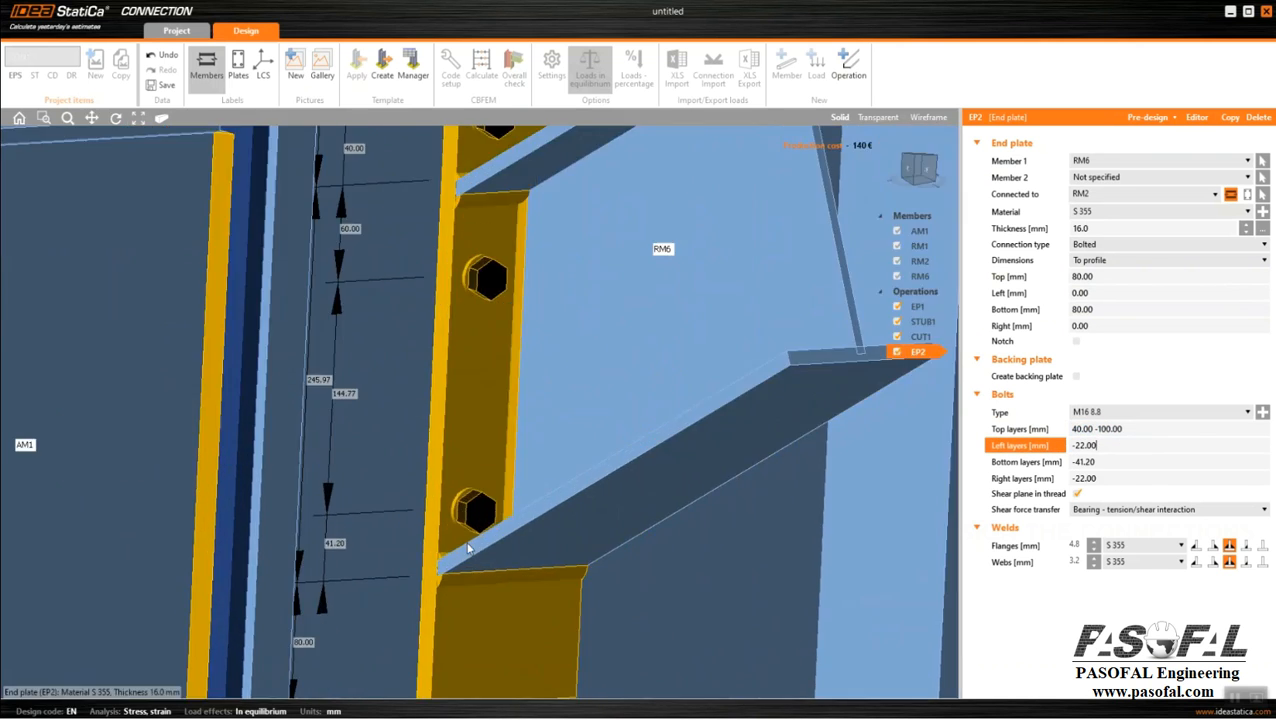
Step: Set the bottom bolt layer of RM6's end plate to 40 mm
{"action": "left_click", "coordinate": [1116, 462]}
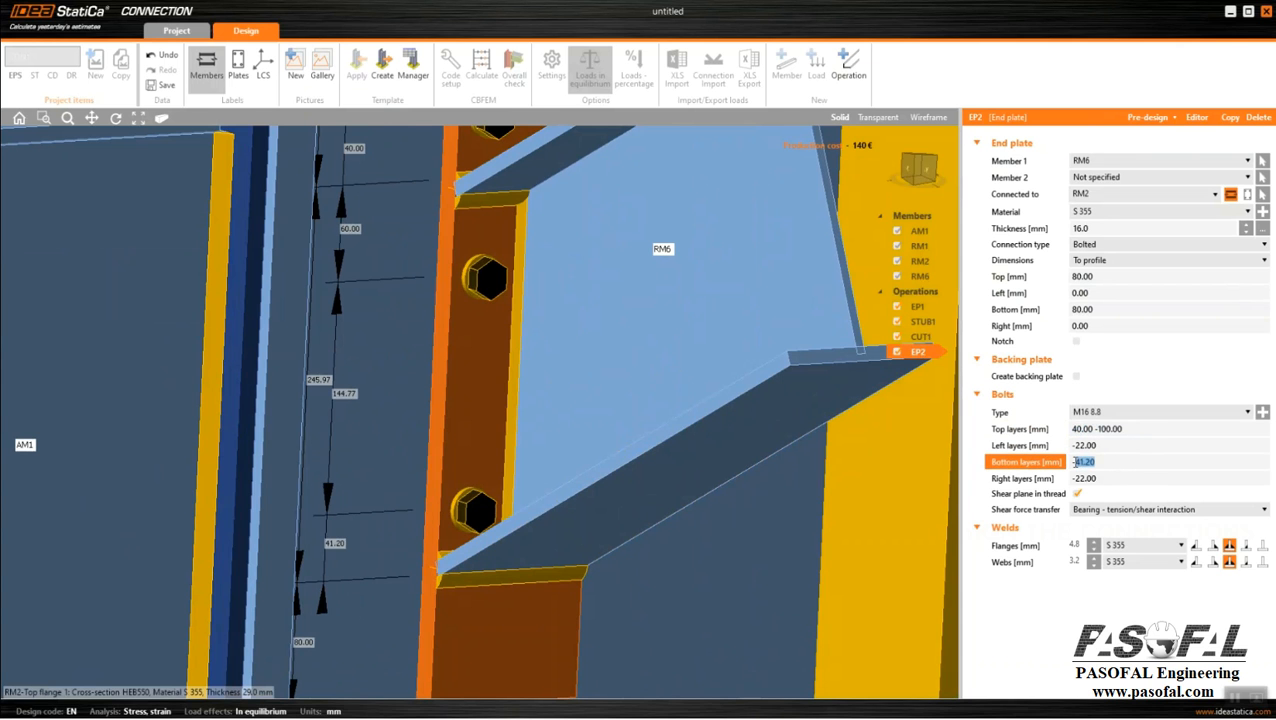
{"action": "left_click", "coordinate": [1112, 479]}
{"action": "scroll", "coordinate": [532, 480], "scroll_direction": "down", "scroll_amount": 3}
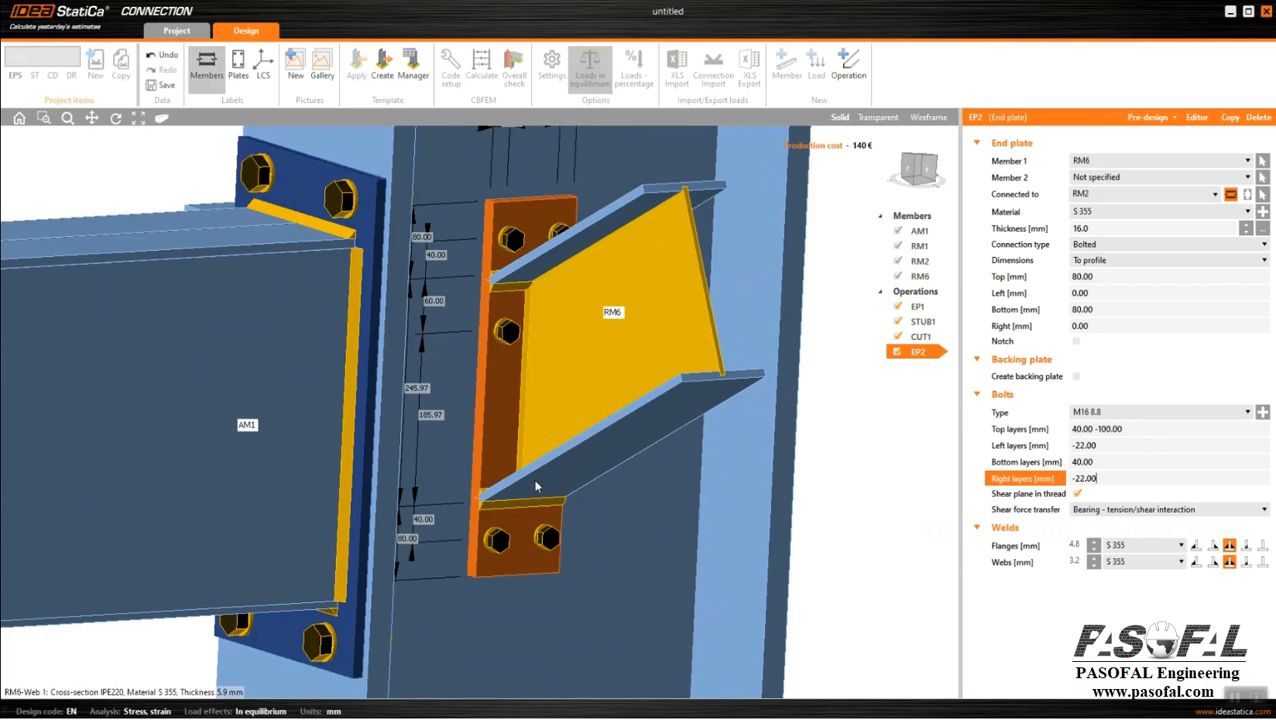
{"action": "scroll", "coordinate": [522, 503], "scroll_direction": "up", "scroll_amount": 3}
{"action": "scroll", "coordinate": [523, 504], "scroll_direction": "down", "scroll_amount": 3}
{"action": "middle_click_drag", "start_coordinate": [481, 513], "coordinate": [501, 486]}
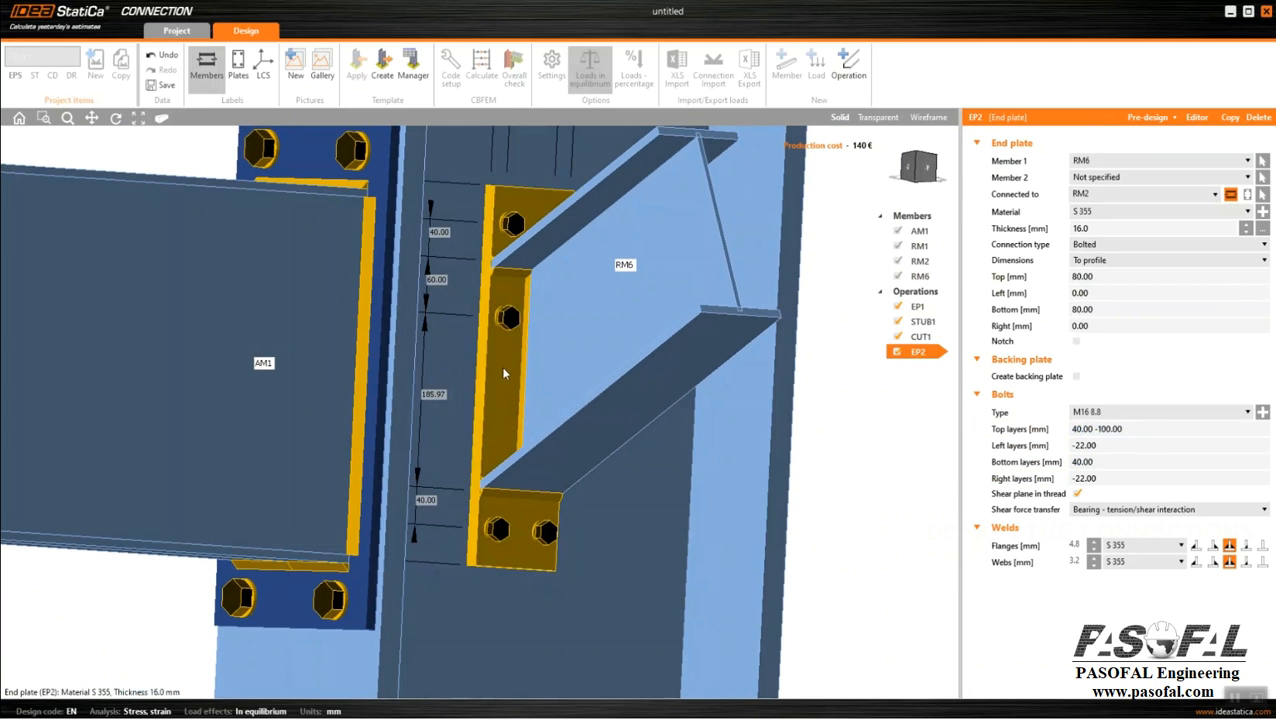
Step: Add a further bolt row at -80 mm to the top layers of RM6's end plate
{"action": "left_click", "coordinate": [1122, 429]}
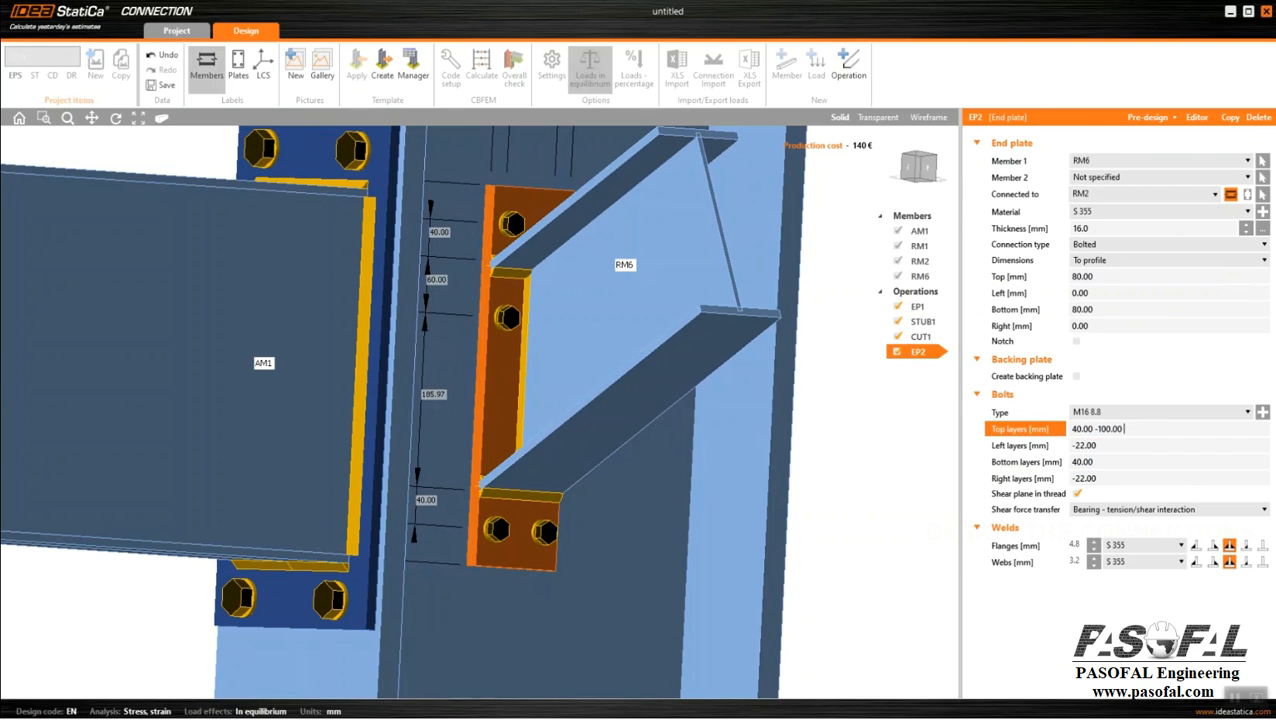
{"action": "left_click", "coordinate": [1116, 446]}
{"action": "middle_click_drag", "start_coordinate": [499, 346], "coordinate": [530, 391]}
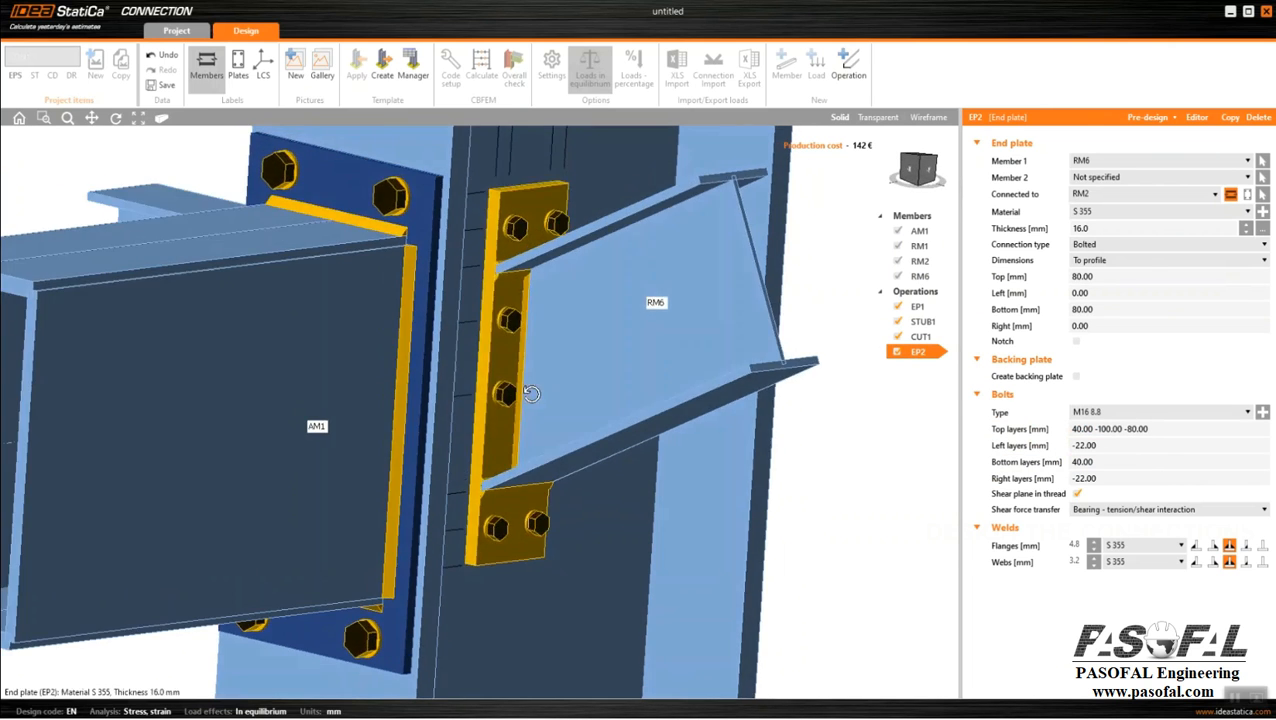
Step: Set the thickness of AM1's end plate to 16 mm and open the properties of RM1's plate-to-plate stub
{"action": "scroll", "coordinate": [530, 389], "scroll_direction": "down", "scroll_amount": 3}
{"action": "left_click", "coordinate": [473, 263]}
{"action": "left_click", "coordinate": [1107, 231]}
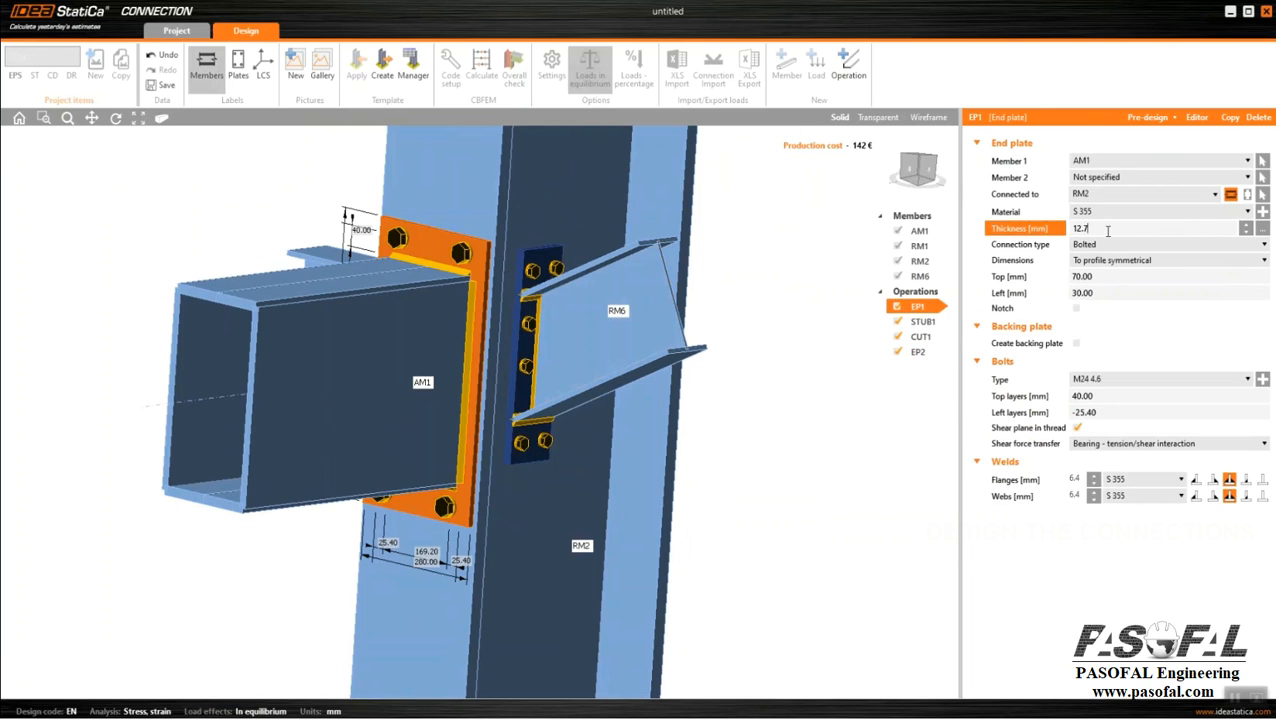
{"action": "left_click", "coordinate": [1093, 276]}
{"action": "middle_click_drag", "start_coordinate": [520, 388], "coordinate": [684, 414]}
{"action": "left_click", "coordinate": [287, 300]}
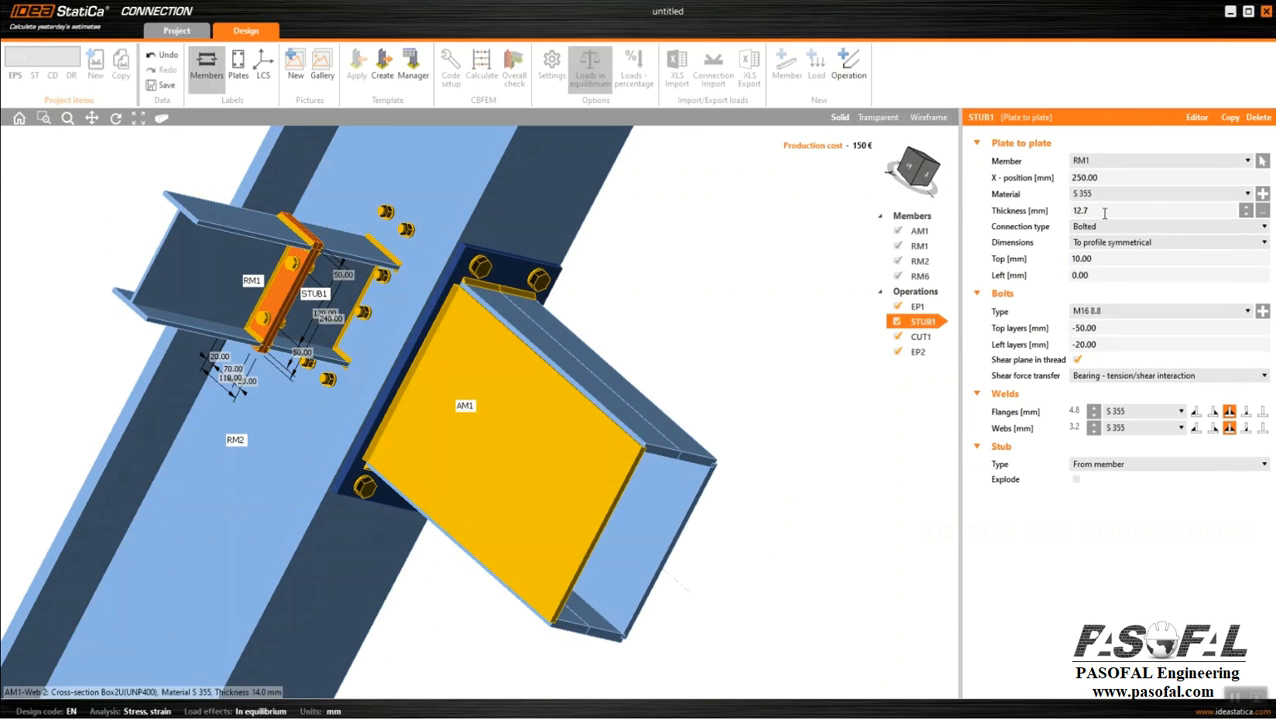
Step: Change the second top bolt layer of RM6's end plate EP2 to -120 mm
{"action": "middle_click_drag", "start_coordinate": [410, 291], "coordinate": [515, 346]}
{"action": "scroll", "coordinate": [443, 332], "scroll_direction": "up", "scroll_amount": 6}
{"action": "left_click", "coordinate": [520, 342]}
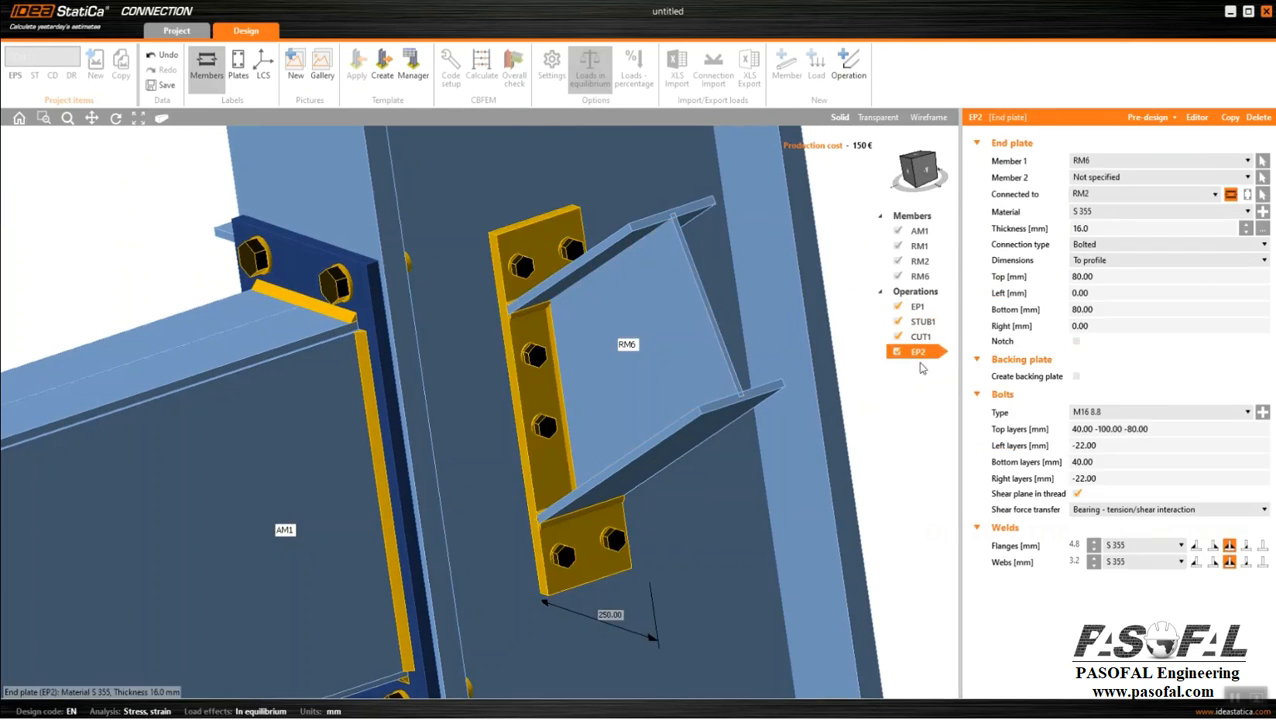
{"action": "left_click", "coordinate": [1105, 429]}
{"action": "left_click", "coordinate": [1108, 449]}
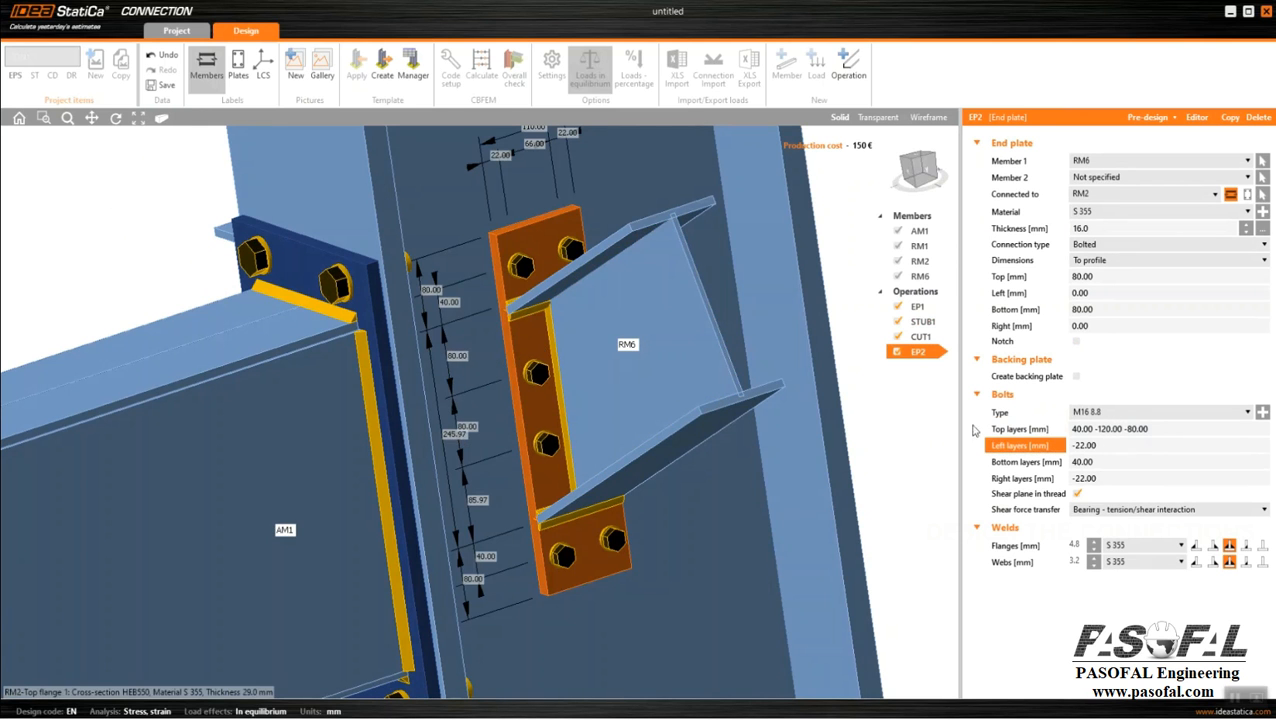
Step: Look over the finished connection and close the connection editor to return to the Box Section member project
{"action": "middle_click_drag", "start_coordinate": [426, 409], "coordinate": [649, 419]}
{"action": "scroll", "coordinate": [261, 322], "scroll_direction": "down", "scroll_amount": 3}
{"action": "middle_click_drag", "start_coordinate": [259, 321], "coordinate": [478, 349]}
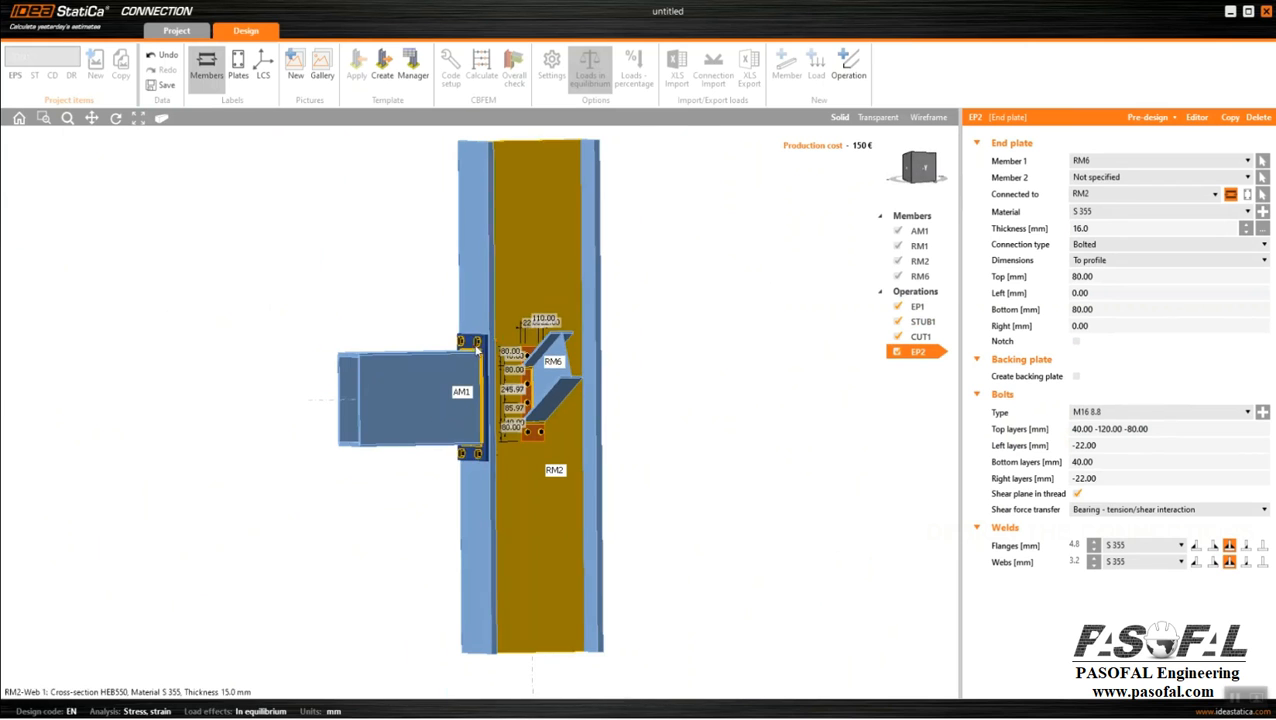
{"action": "left_click", "coordinate": [1265, 11]}
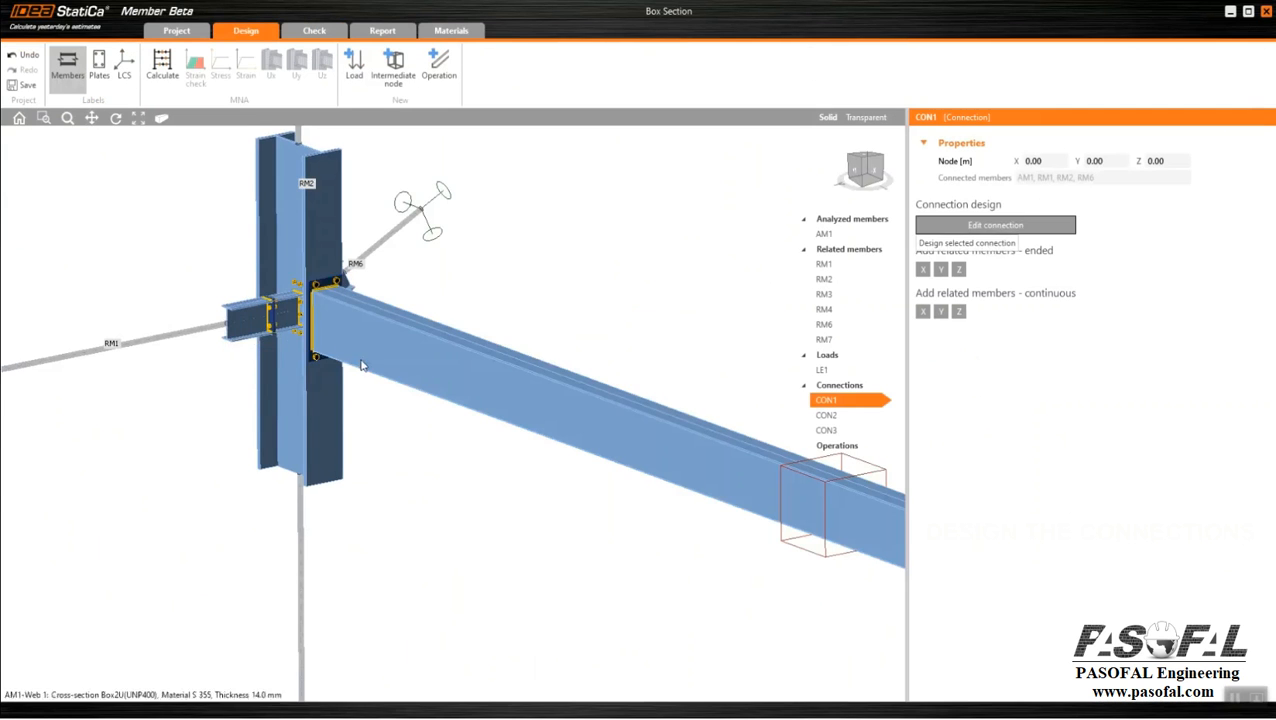
Step: Apply the recent CON1 connection design to connection CON3 at the other end of the beam
{"action": "middle_click_drag", "start_coordinate": [309, 309], "coordinate": [489, 281]}
{"action": "scroll", "coordinate": [489, 281], "scroll_direction": "up", "scroll_amount": 5}
{"action": "scroll", "coordinate": [489, 281], "scroll_direction": "down", "scroll_amount": 10}
{"action": "scroll", "coordinate": [489, 281], "scroll_direction": "down", "scroll_amount": 5}
{"action": "middle_click_drag", "start_coordinate": [347, 376], "coordinate": [572, 330]}
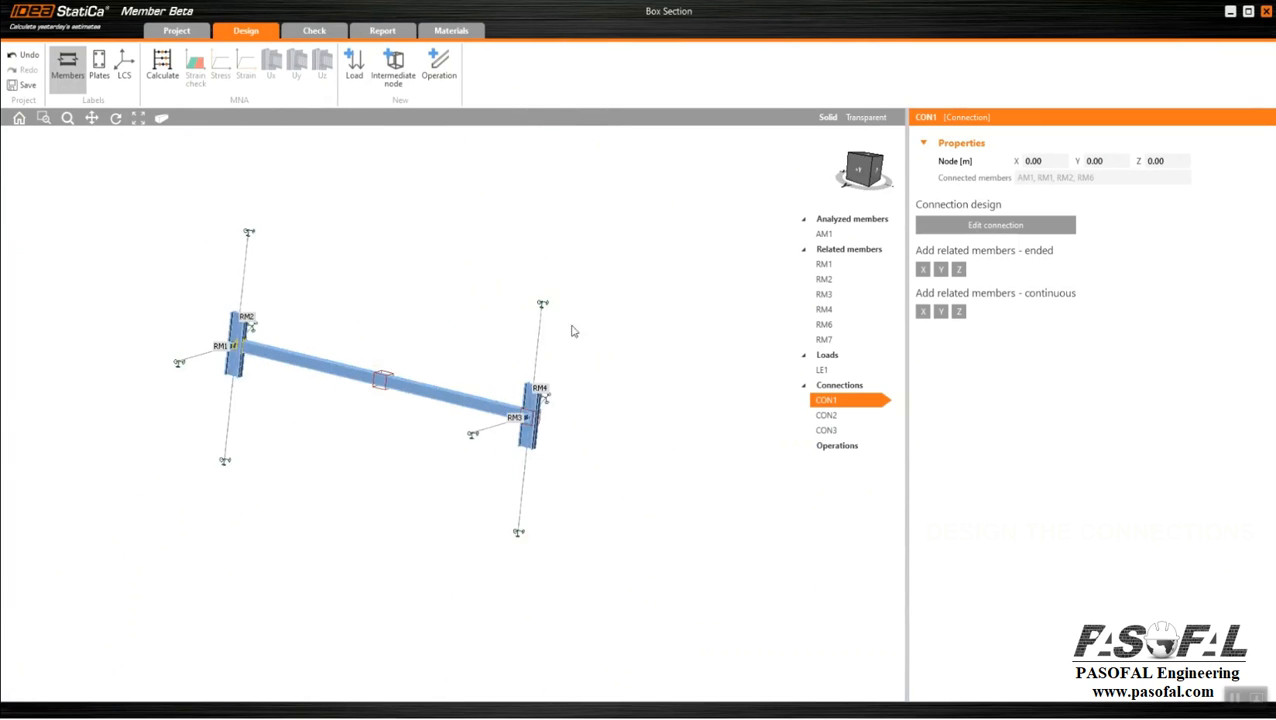
{"action": "scroll", "coordinate": [245, 343], "scroll_direction": "up", "scroll_amount": 7}
{"action": "middle_click_drag", "start_coordinate": [245, 343], "coordinate": [357, 394]}
{"action": "scroll", "coordinate": [340, 275], "scroll_direction": "down", "scroll_amount": 3}
{"action": "scroll", "coordinate": [752, 492], "scroll_direction": "up", "scroll_amount": 6}
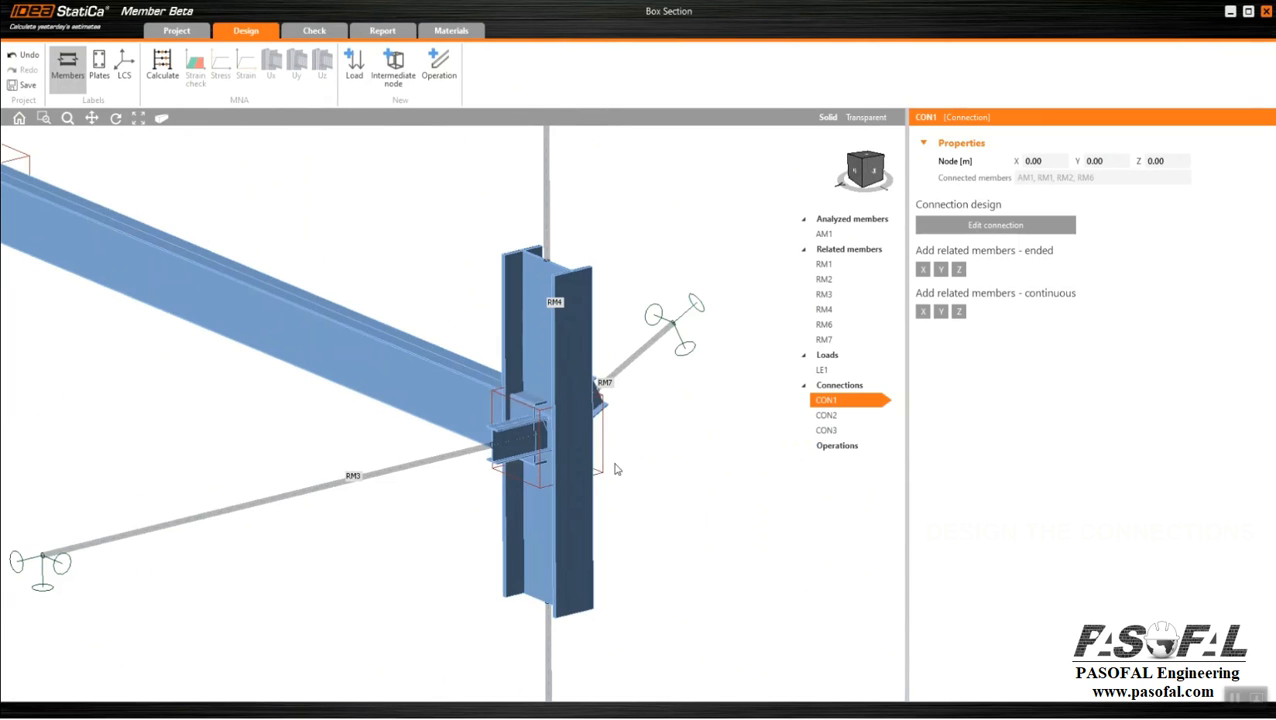
{"action": "left_click", "coordinate": [606, 463]}
{"action": "mouse_move", "coordinate": [998, 378]}
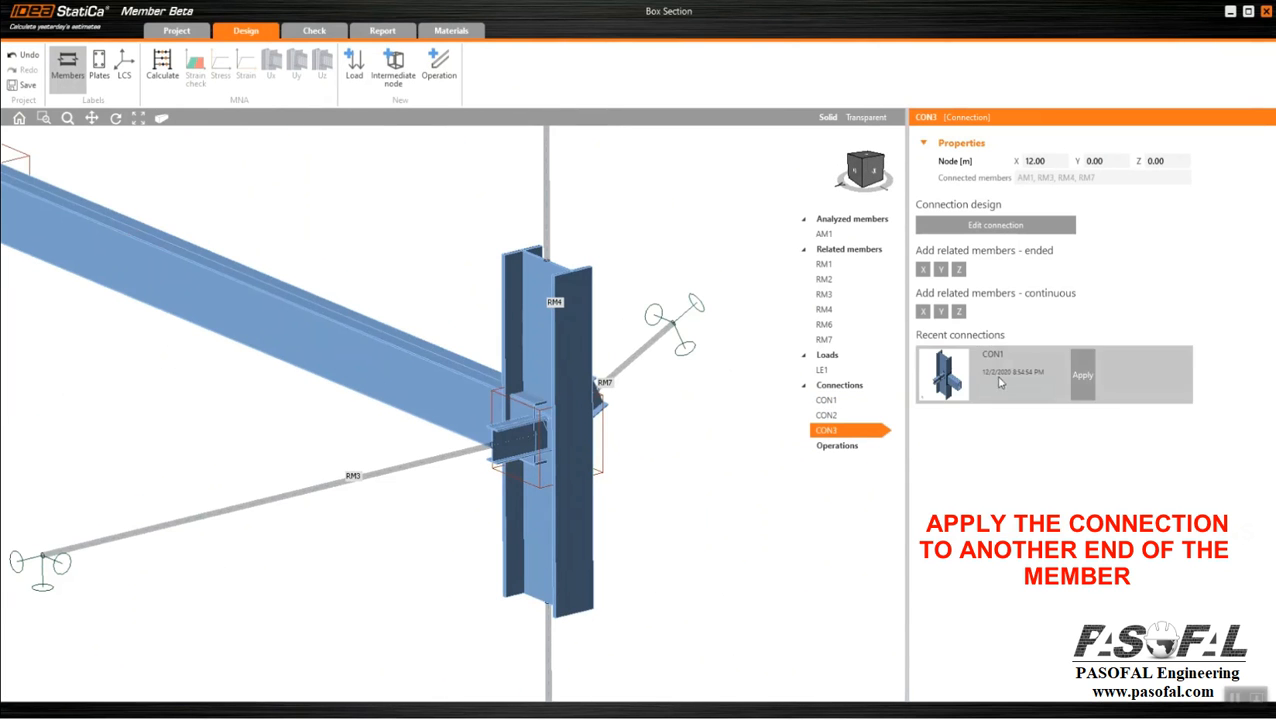
{"action": "left_click", "coordinate": [1093, 380]}
Step: Check the applied end connection and save the project
{"action": "scroll", "coordinate": [515, 436], "scroll_direction": "up", "scroll_amount": 4}
{"action": "middle_click_drag", "start_coordinate": [515, 436], "coordinate": [655, 468]}
{"action": "scroll", "coordinate": [640, 448], "scroll_direction": "up", "scroll_amount": 3}
{"action": "scroll", "coordinate": [560, 470], "scroll_direction": "down", "scroll_amount": 6}
{"action": "scroll", "coordinate": [658, 468], "scroll_direction": "down", "scroll_amount": 5}
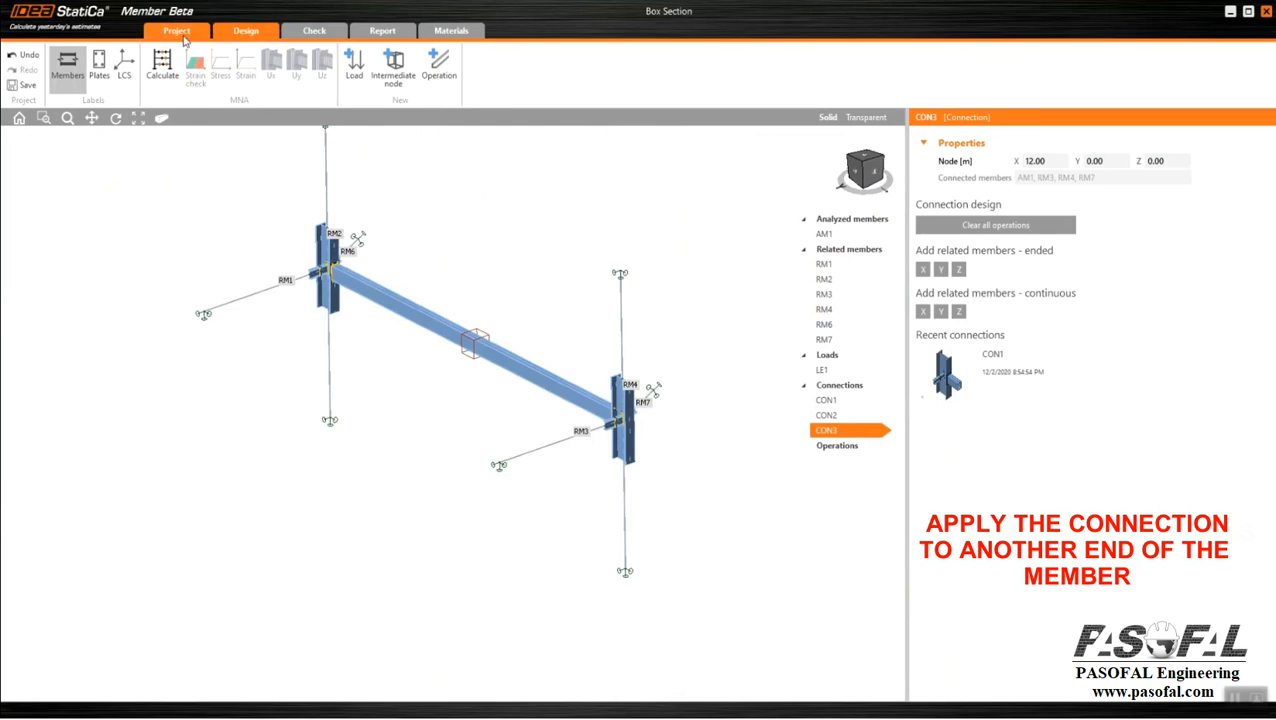
{"action": "left_click", "coordinate": [182, 34]}
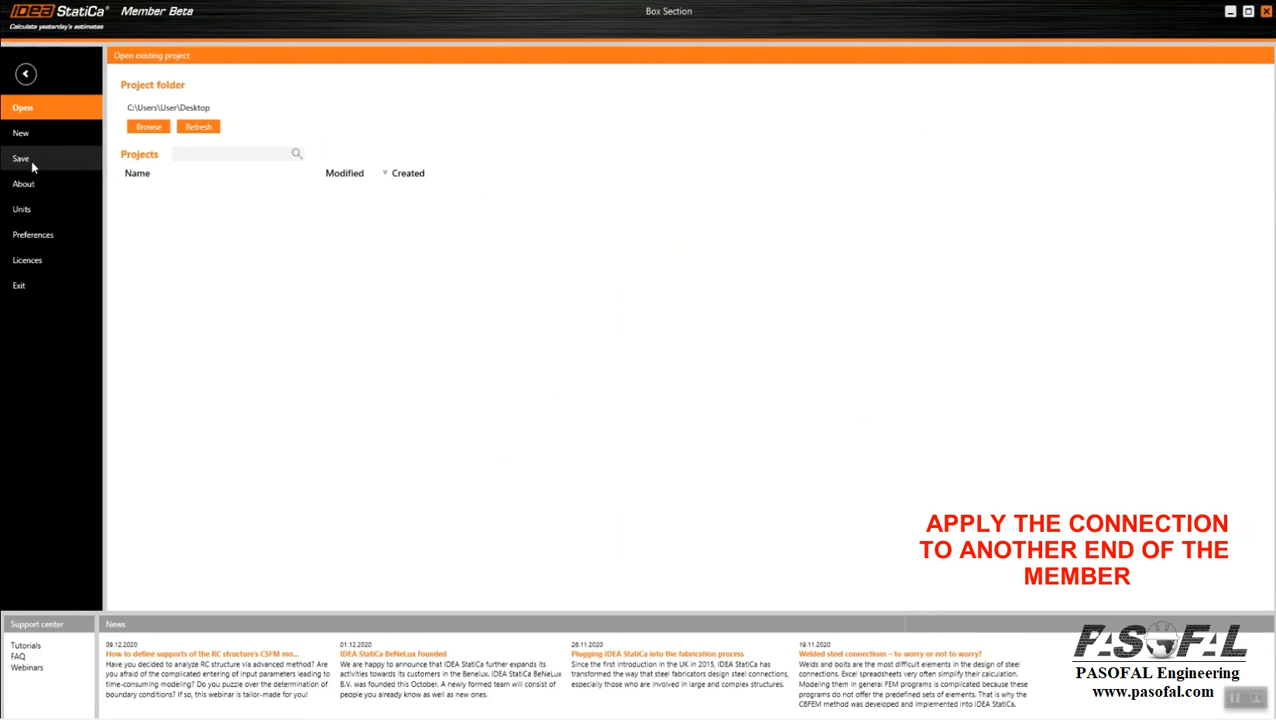
{"action": "left_click", "coordinate": [21, 159]}
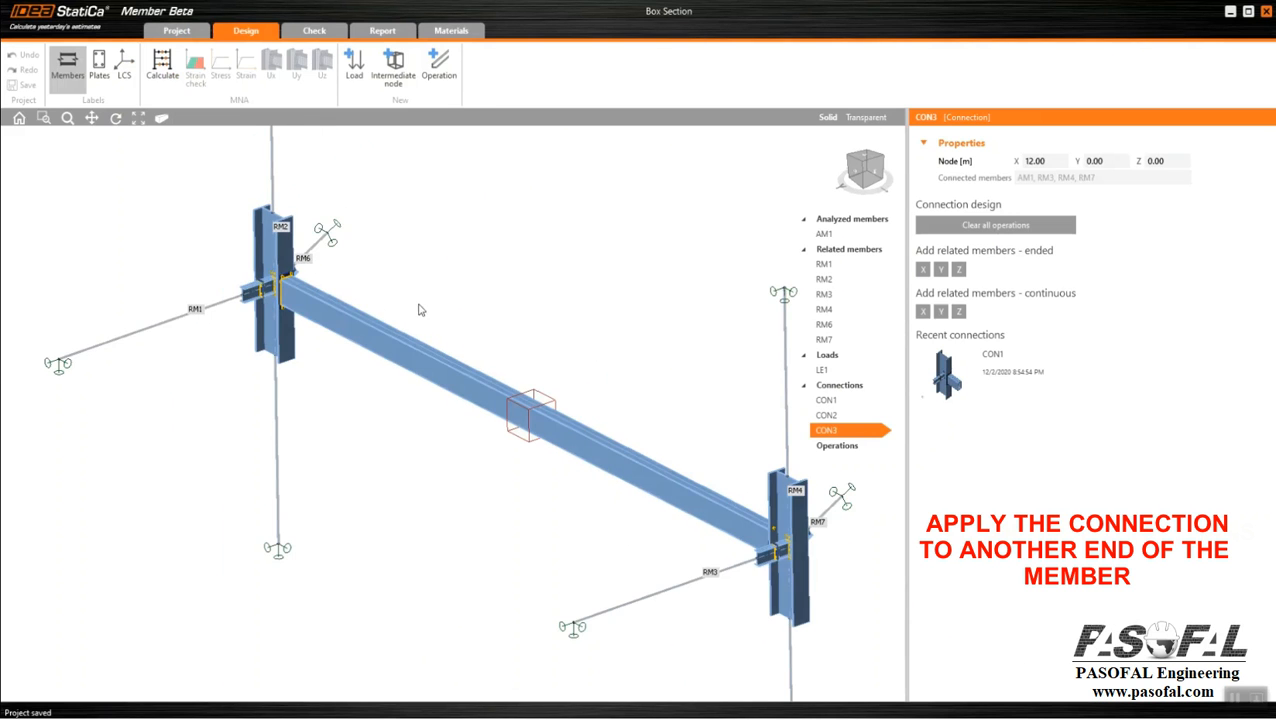
Step: Run the MNA analysis for load LE1 and view the strain check results
{"action": "left_click", "coordinate": [315, 33]}
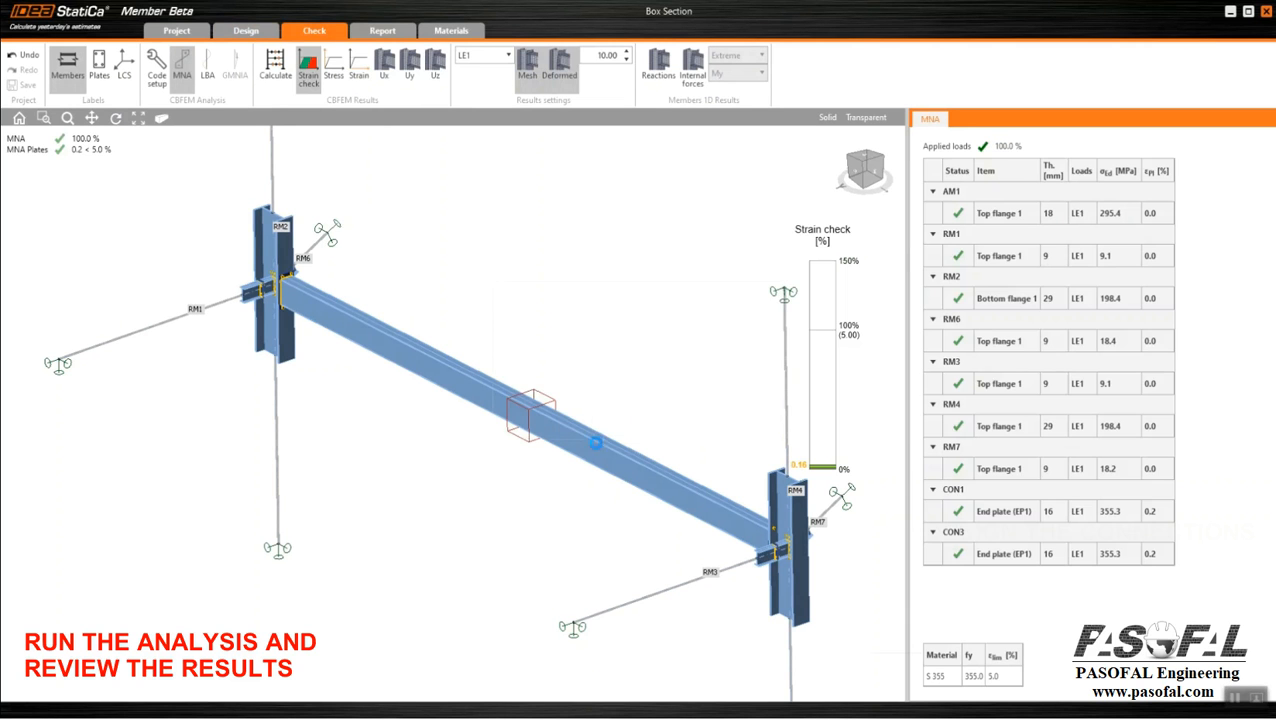
{"action": "scroll", "coordinate": [499, 374], "scroll_direction": "down", "scroll_amount": 1}
{"action": "scroll", "coordinate": [507, 390], "scroll_direction": "up", "scroll_amount": 3}
{"action": "scroll", "coordinate": [481, 415], "scroll_direction": "down", "scroll_amount": 2}
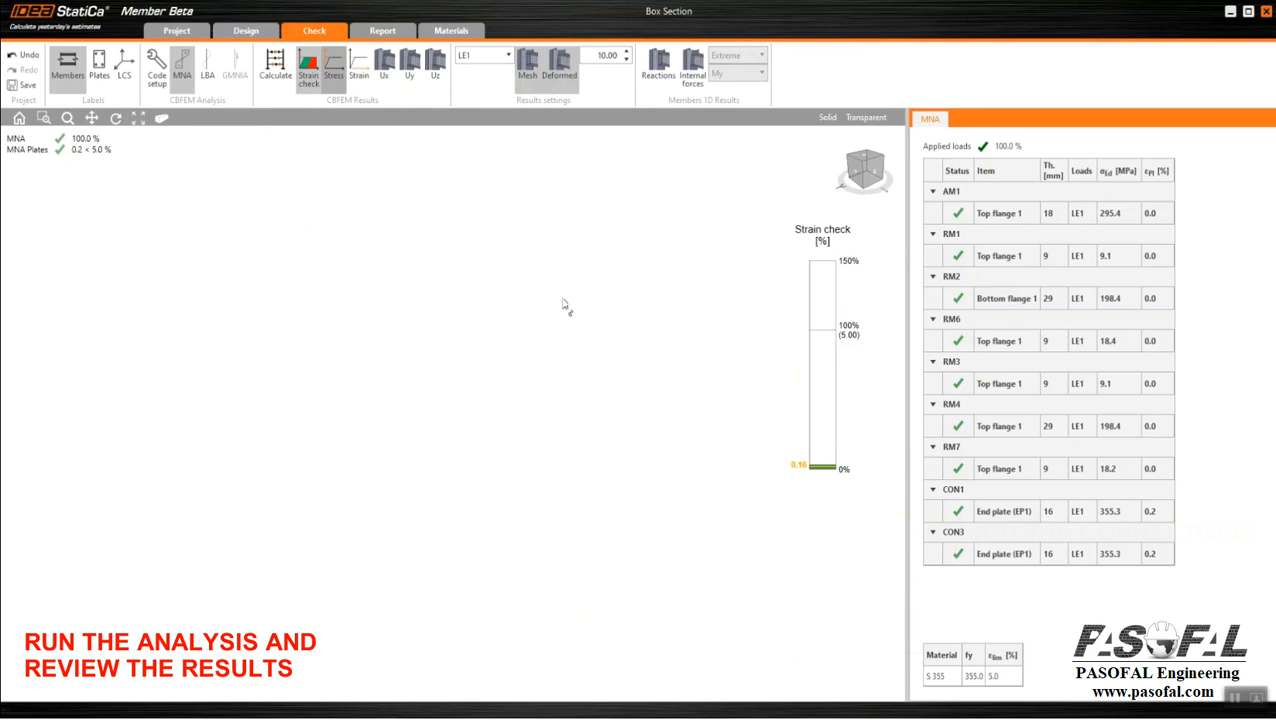
Step: Examine the equivalent stress along the deformed beam and around both end connections
{"action": "scroll", "coordinate": [284, 264], "scroll_direction": "up", "scroll_amount": 5}
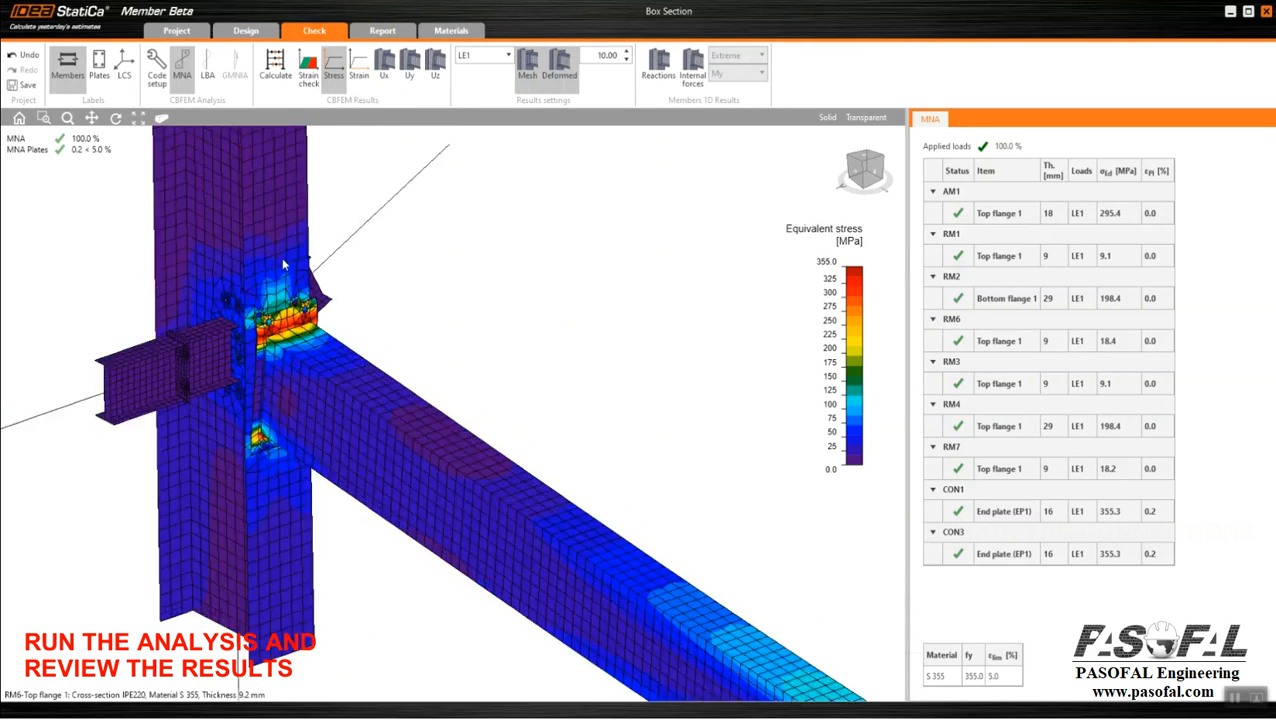
{"action": "scroll", "coordinate": [325, 311], "scroll_direction": "down", "scroll_amount": 2}
{"action": "scroll", "coordinate": [330, 311], "scroll_direction": "down", "scroll_amount": 5}
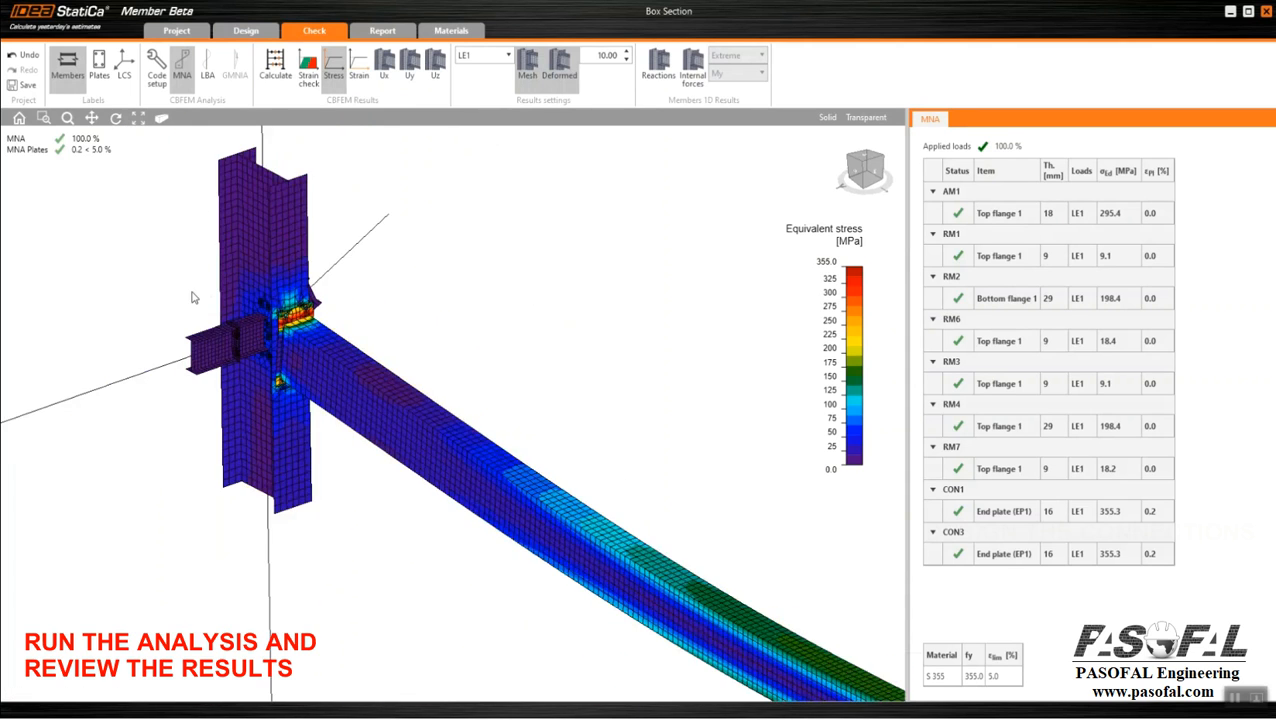
{"action": "scroll", "coordinate": [740, 563], "scroll_direction": "up", "scroll_amount": 2}
{"action": "scroll", "coordinate": [732, 553], "scroll_direction": "up", "scroll_amount": 6}
{"action": "scroll", "coordinate": [729, 551], "scroll_direction": "down", "scroll_amount": 5}
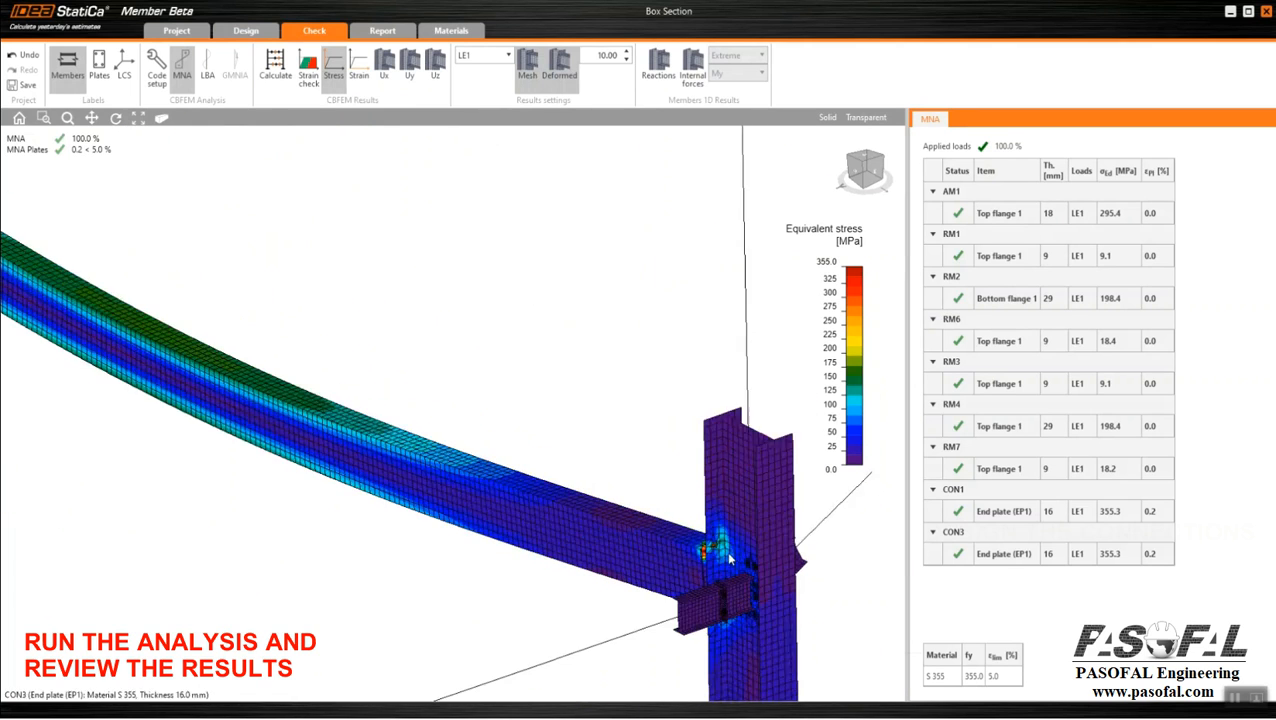
{"action": "scroll", "coordinate": [571, 329], "scroll_direction": "down", "scroll_amount": 1}
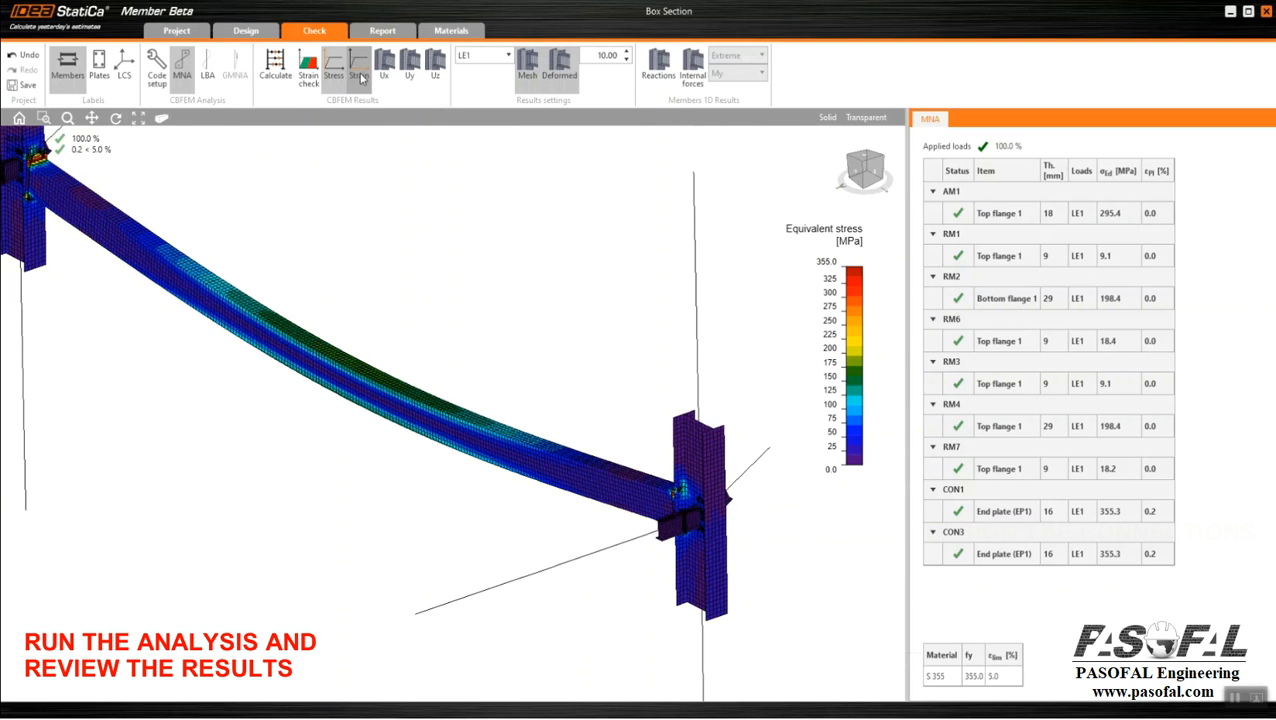
Step: Display the plastic strain and examine it at the end plate and along the beam in side view
{"action": "scroll", "coordinate": [540, 305], "scroll_direction": "down", "scroll_amount": 1}
{"action": "scroll", "coordinate": [150, 174], "scroll_direction": "up", "scroll_amount": 8}
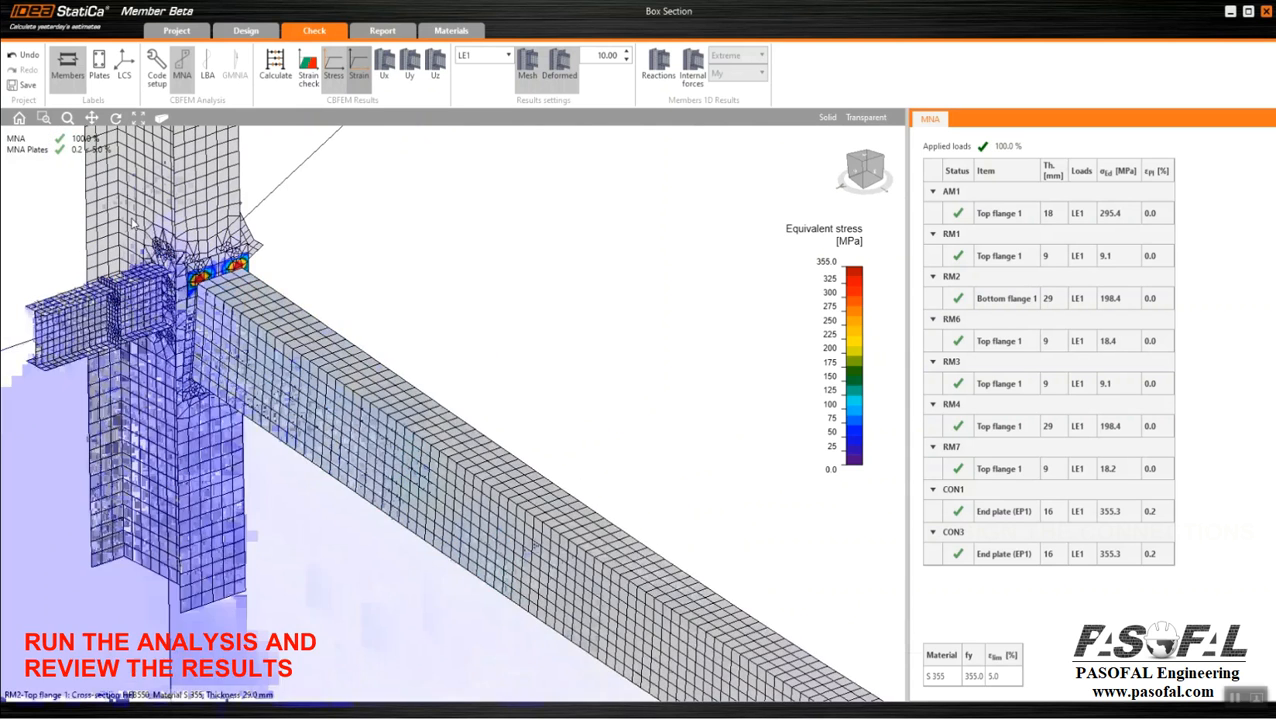
{"action": "left_click", "coordinate": [848, 161]}
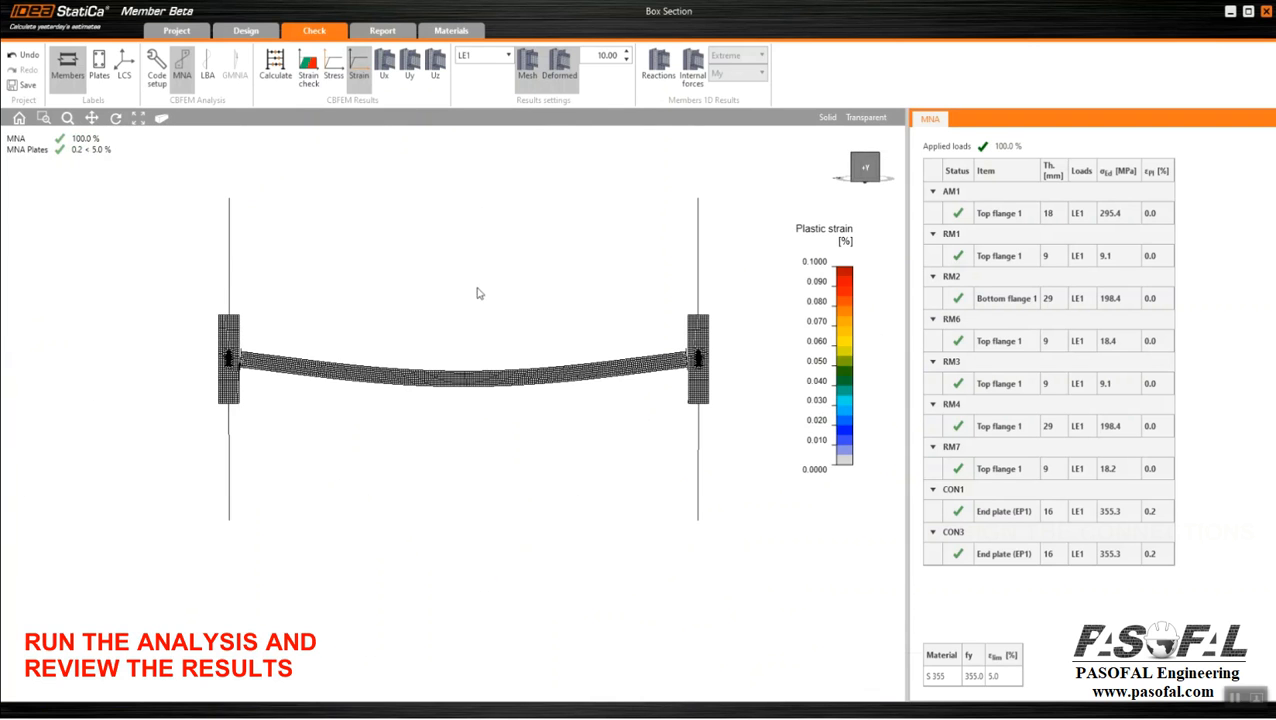
{"action": "scroll", "coordinate": [281, 353], "scroll_direction": "up", "scroll_amount": 5}
{"action": "scroll", "coordinate": [362, 390], "scroll_direction": "down", "scroll_amount": 5}
{"action": "scroll", "coordinate": [645, 368], "scroll_direction": "up", "scroll_amount": 4}
{"action": "scroll", "coordinate": [650, 368], "scroll_direction": "down", "scroll_amount": 4}
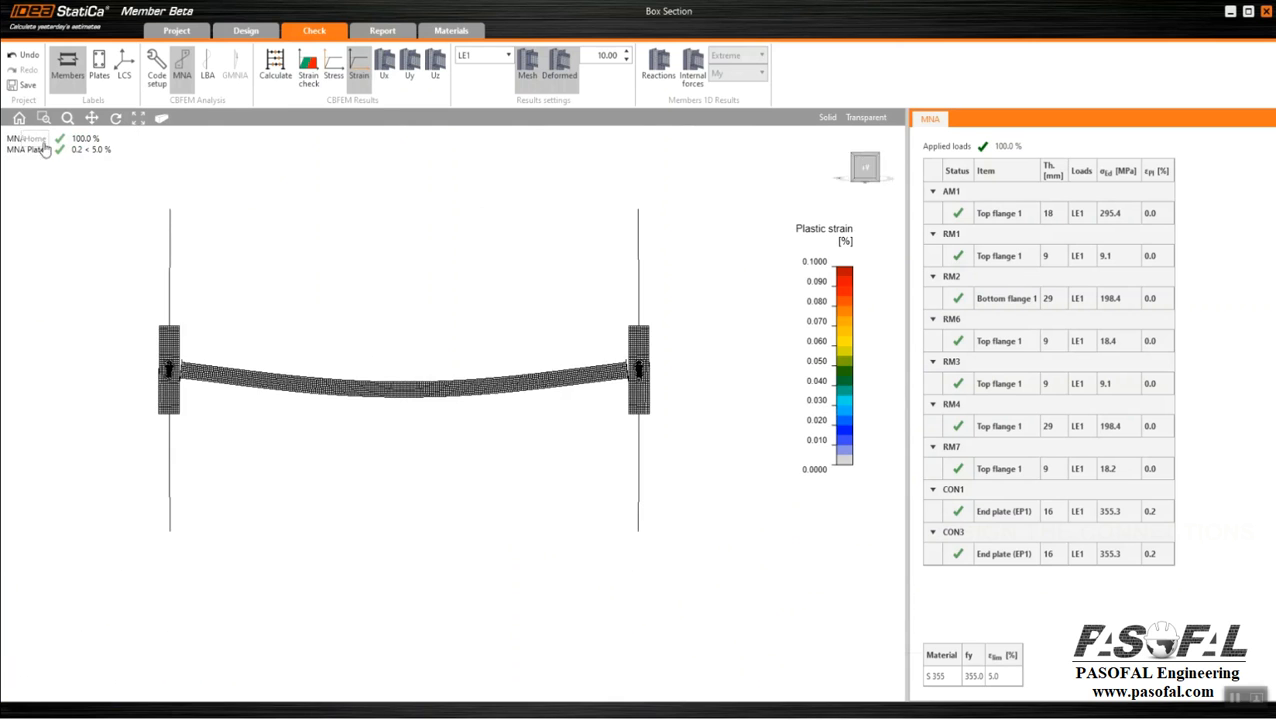
Step: Restore the default 3D view and review the Ux and Uz displacements of the beam
{"action": "left_click", "coordinate": [20, 119]}
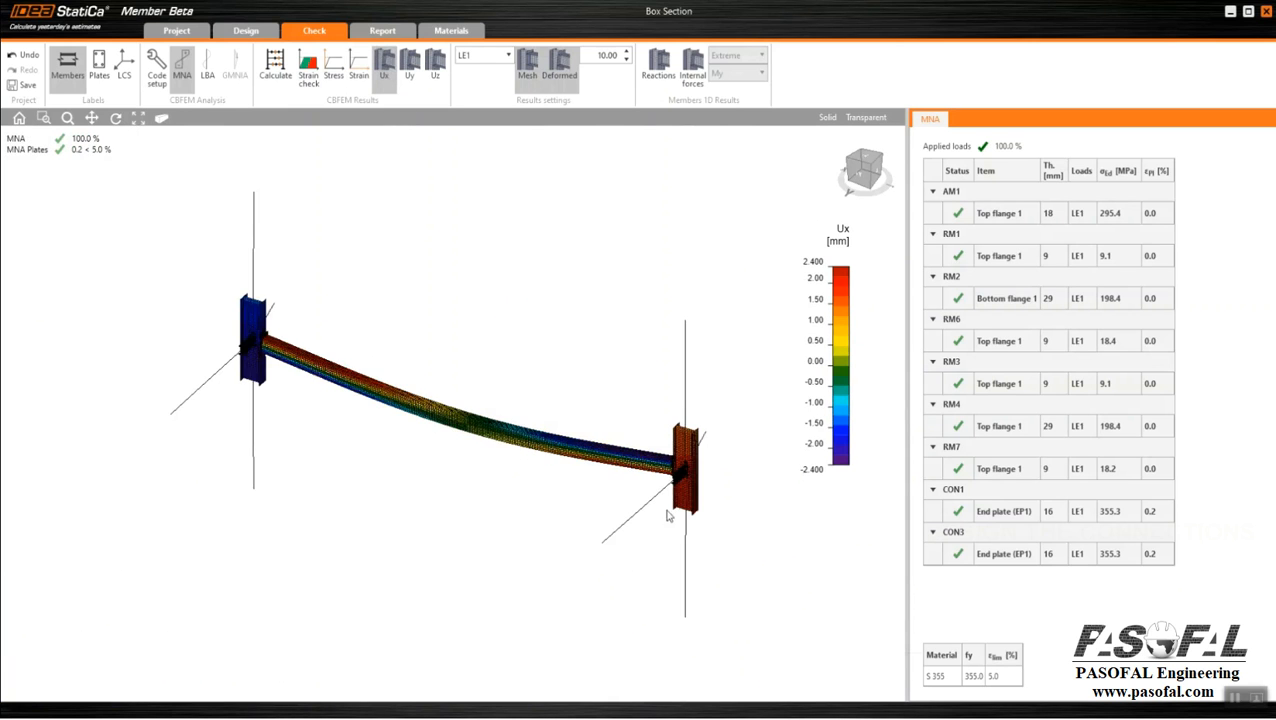
{"action": "scroll", "coordinate": [360, 367], "scroll_direction": "up", "scroll_amount": 3}
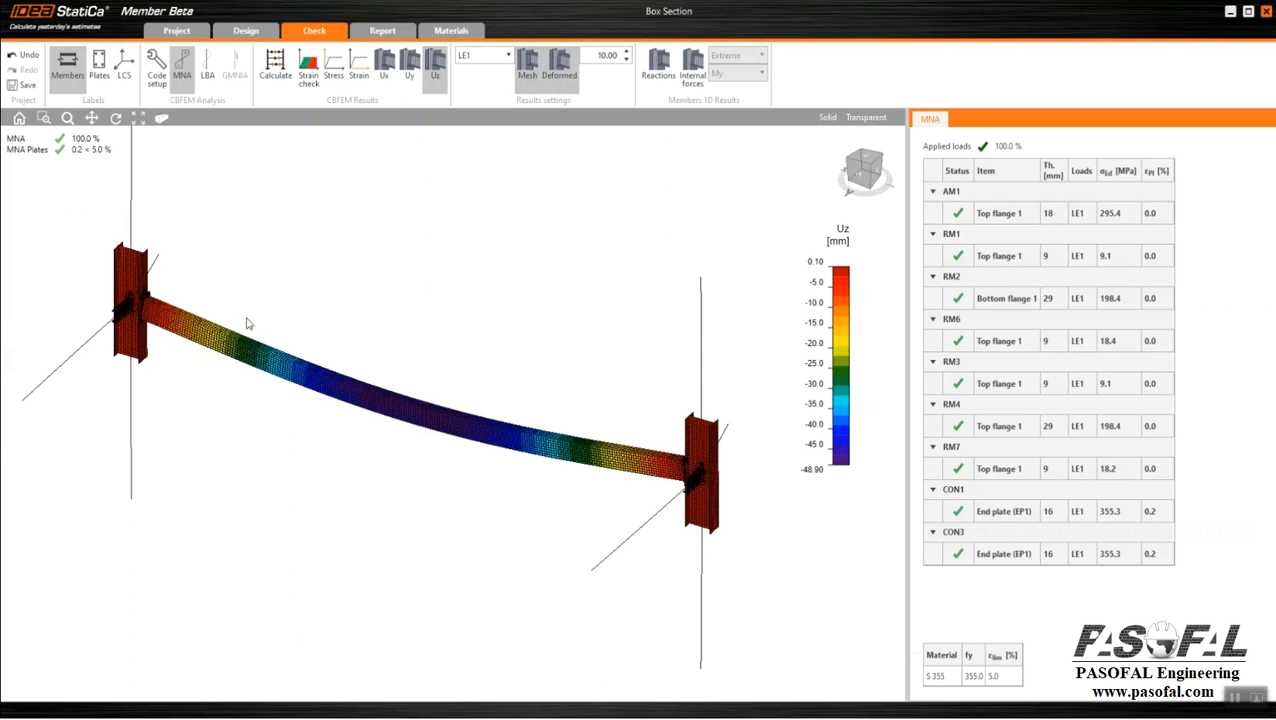
{"action": "scroll", "coordinate": [179, 306], "scroll_direction": "up", "scroll_amount": 5}
{"action": "scroll", "coordinate": [184, 307], "scroll_direction": "down", "scroll_amount": 5}
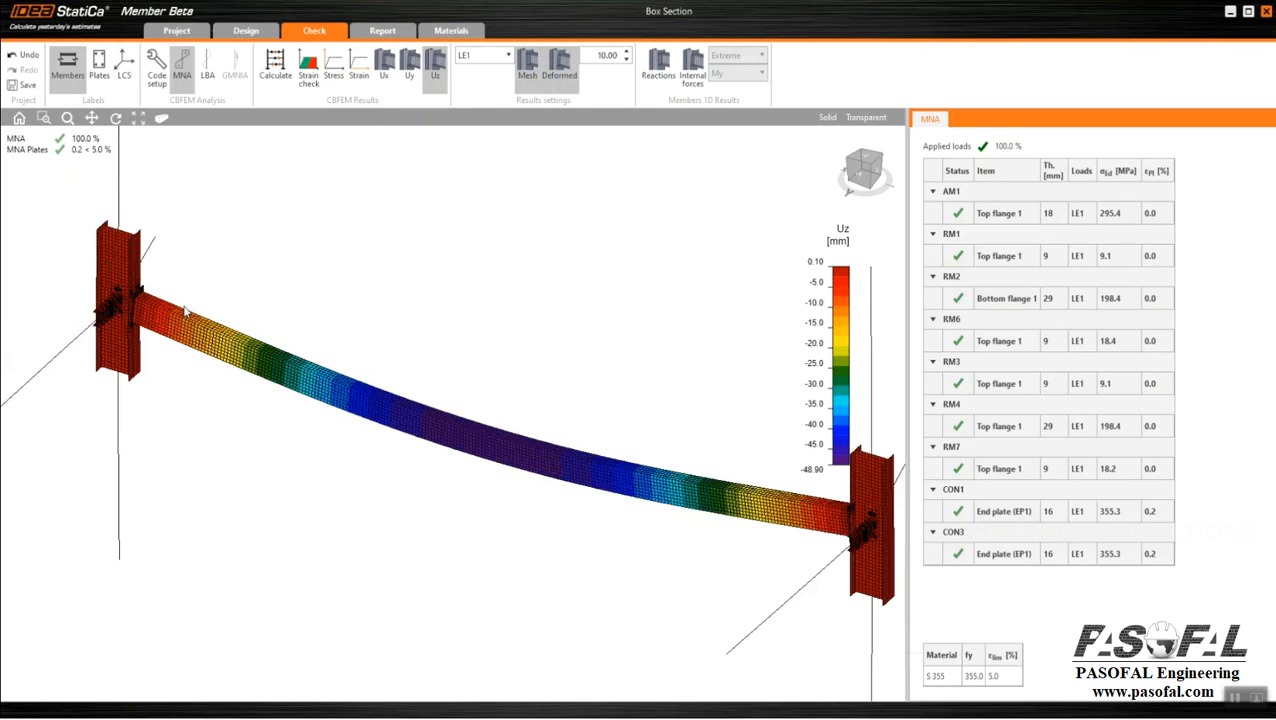
Step: Display the support reactions and examine them at the beam's far column
{"action": "left_click", "coordinate": [660, 85]}
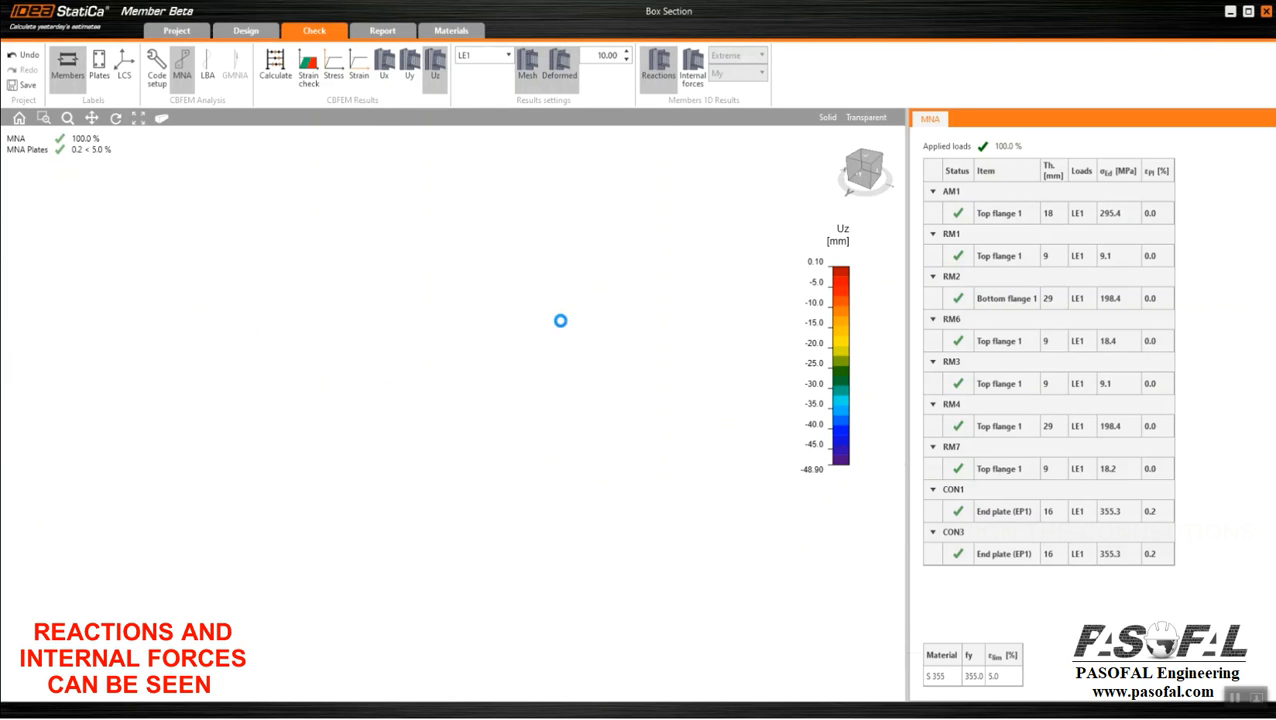
{"action": "scroll", "coordinate": [655, 573], "scroll_direction": "up", "scroll_amount": 5}
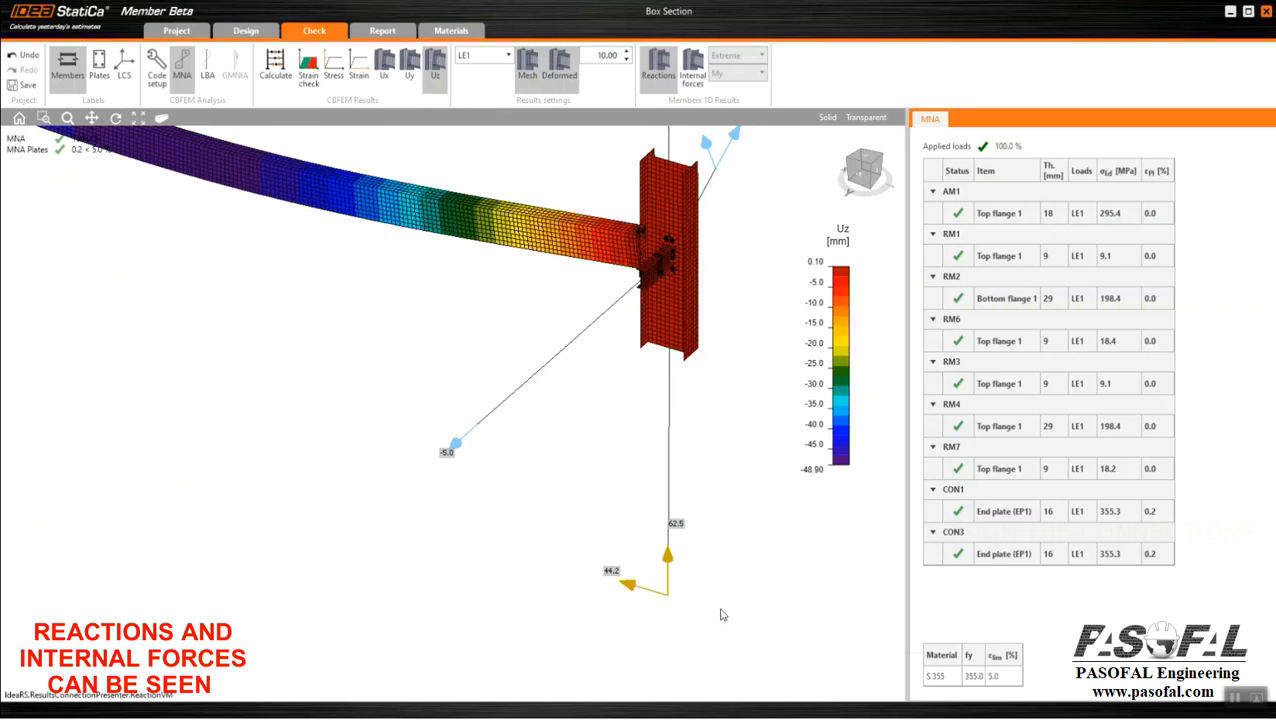
Step: Examine the support reactions of the whole structure in front and side views and restore the default 3D view
{"action": "scroll", "coordinate": [538, 577], "scroll_direction": "down", "scroll_amount": 5}
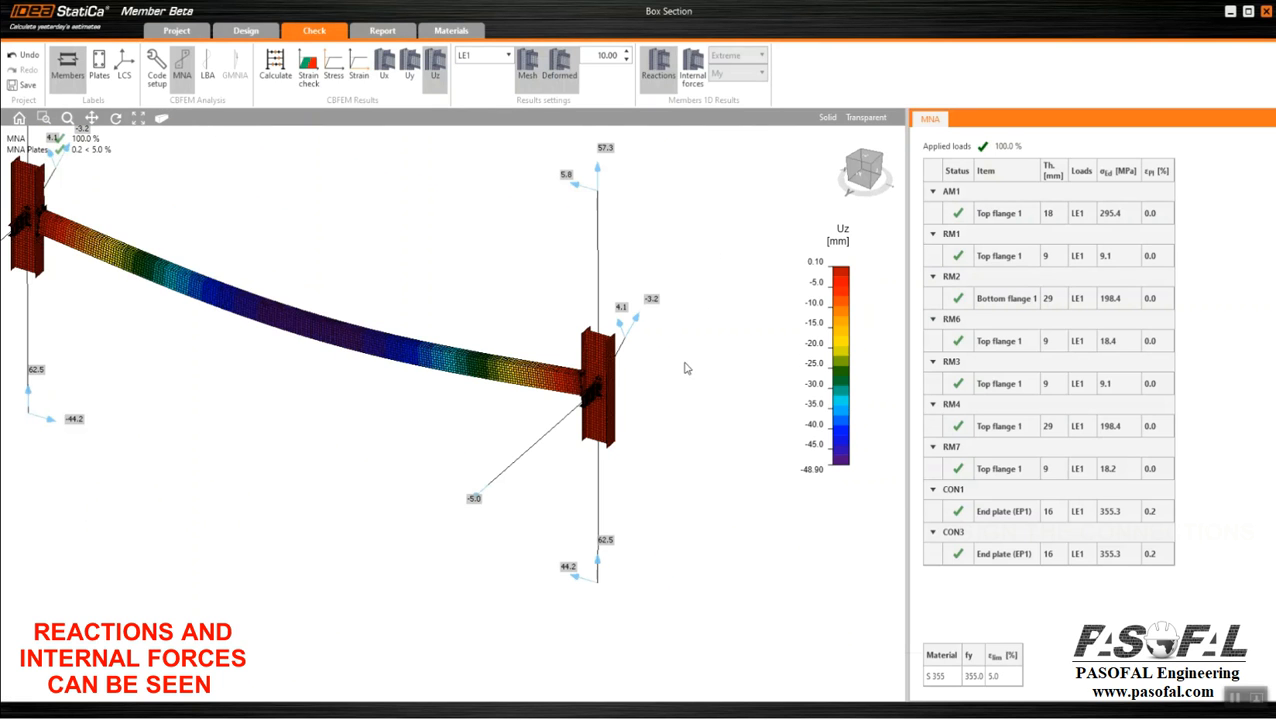
{"action": "scroll", "coordinate": [682, 367], "scroll_direction": "down", "scroll_amount": 2}
{"action": "left_click", "coordinate": [858, 176]}
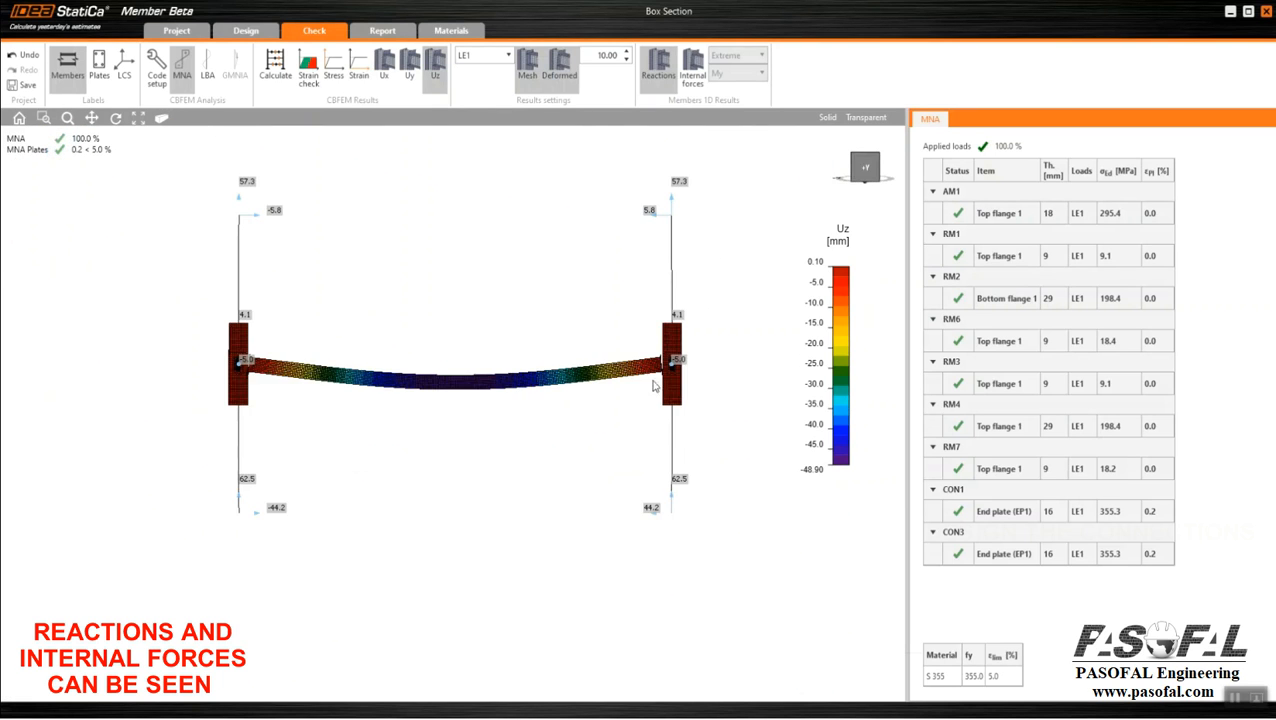
{"action": "left_click", "coordinate": [874, 168]}
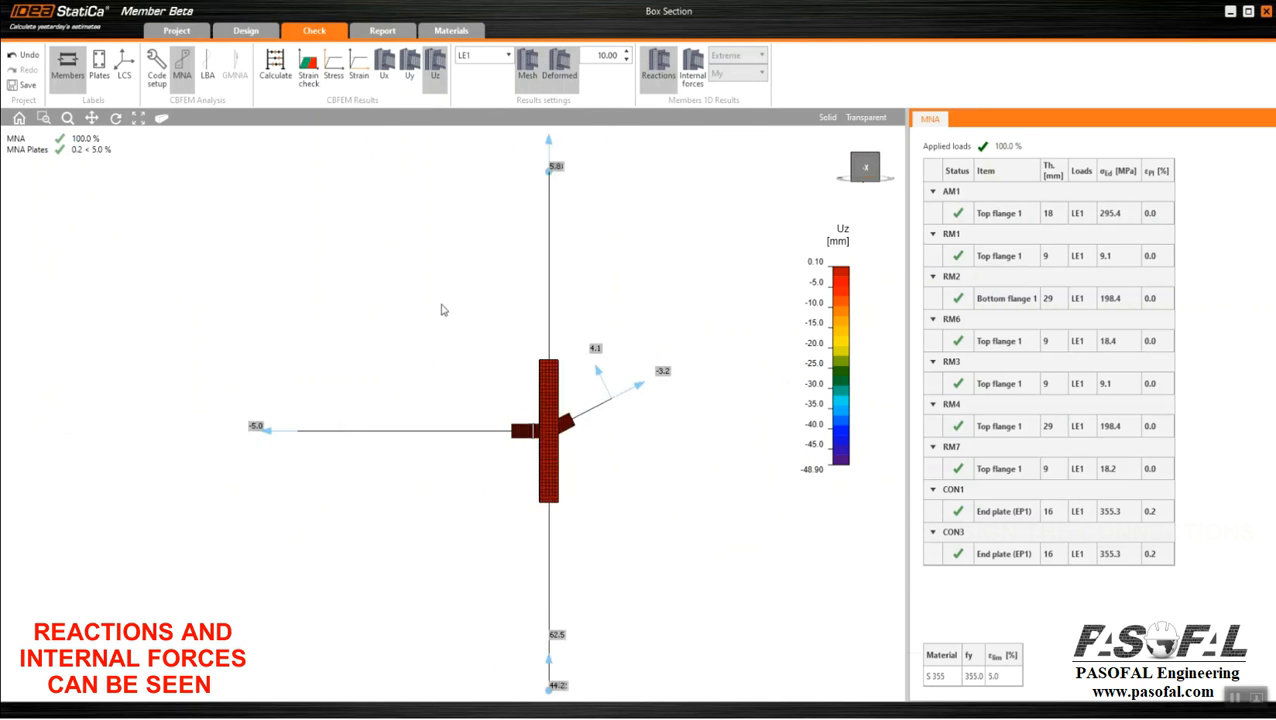
{"action": "left_click", "coordinate": [19, 118]}
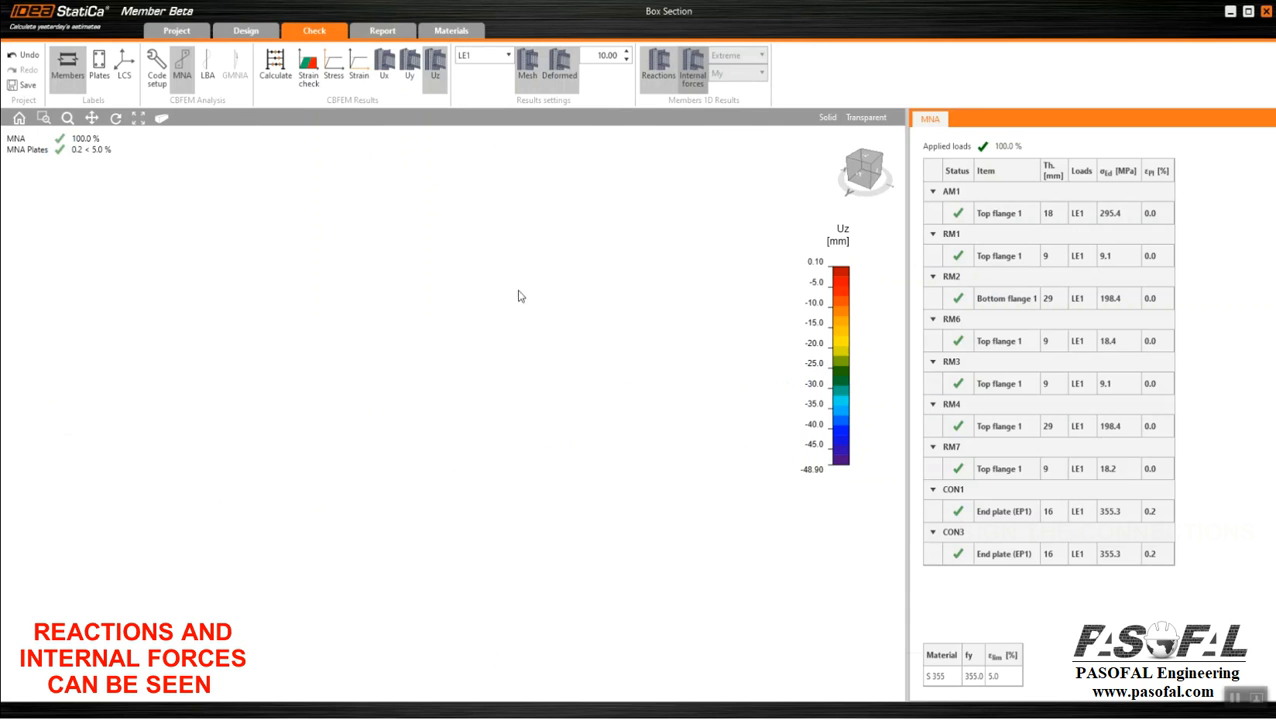
Step: Display the extreme My internal forces on the members, examine the diagram from several sides and restore the default 3D view
{"action": "left_click", "coordinate": [862, 176]}
{"action": "scroll", "coordinate": [380, 222], "scroll_direction": "down", "scroll_amount": 3}
{"action": "scroll", "coordinate": [365, 320], "scroll_direction": "up", "scroll_amount": 1}
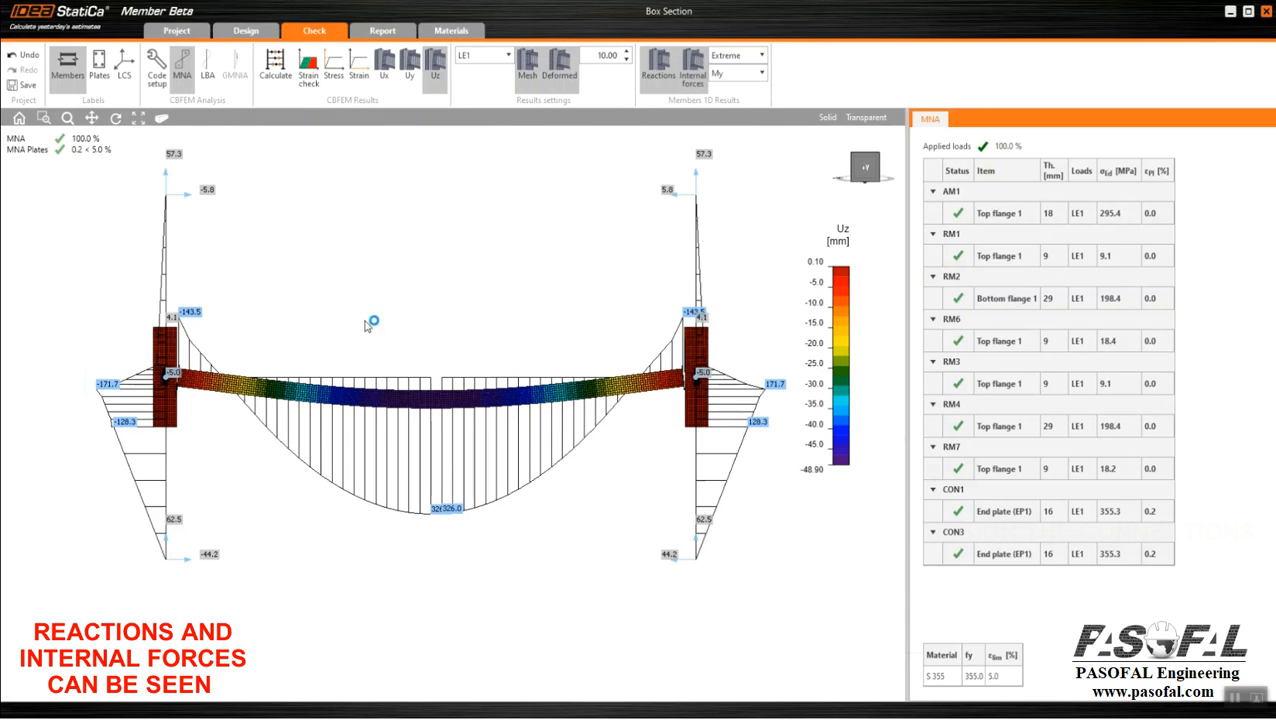
{"action": "left_click", "coordinate": [877, 167]}
{"action": "left_click", "coordinate": [871, 168]}
{"action": "scroll", "coordinate": [614, 435], "scroll_direction": "up", "scroll_amount": 2}
{"action": "scroll", "coordinate": [615, 435], "scroll_direction": "up", "scroll_amount": 2}
{"action": "scroll", "coordinate": [441, 356], "scroll_direction": "down", "scroll_amount": 2}
{"action": "scroll", "coordinate": [514, 388], "scroll_direction": "down", "scroll_amount": 1}
{"action": "middle_click_drag", "start_coordinate": [374, 412], "coordinate": [595, 348], "text": "ctrl"}
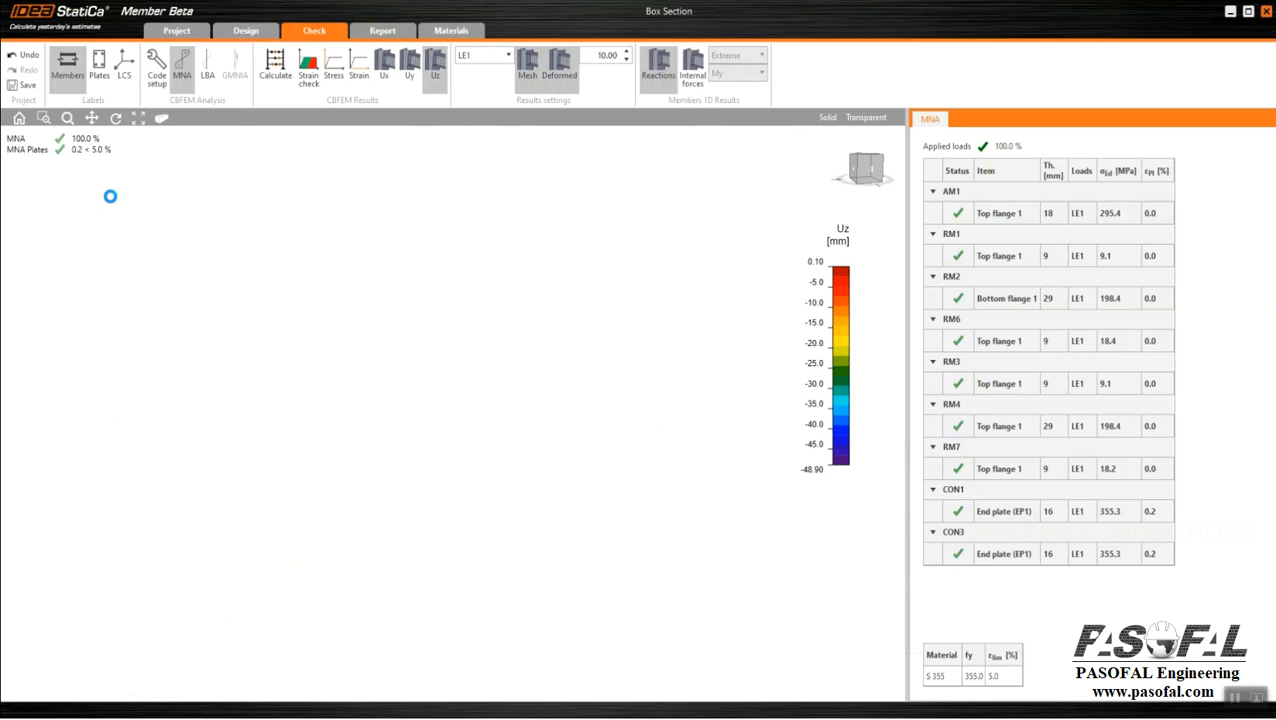
{"action": "left_click", "coordinate": [18, 120]}
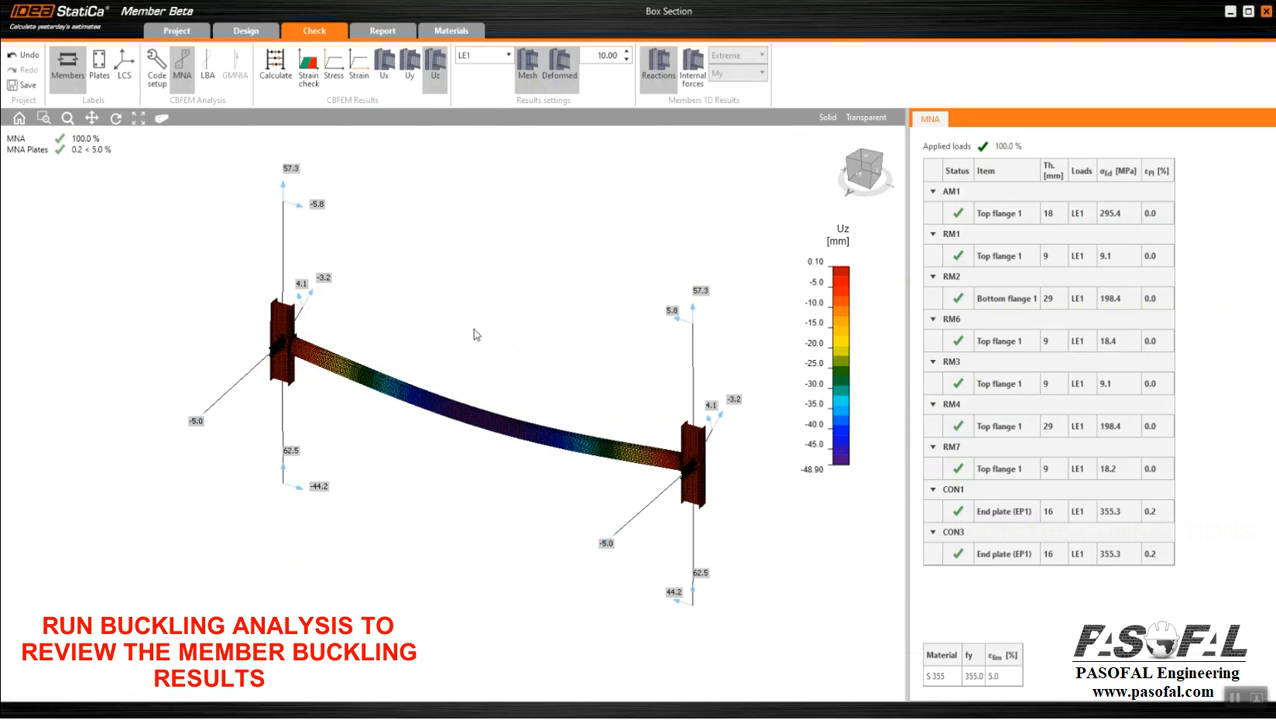
Step: Run the linear buckling analysis (LBA) of the beam and bring its deformed shape into view
{"action": "left_click", "coordinate": [206, 76]}
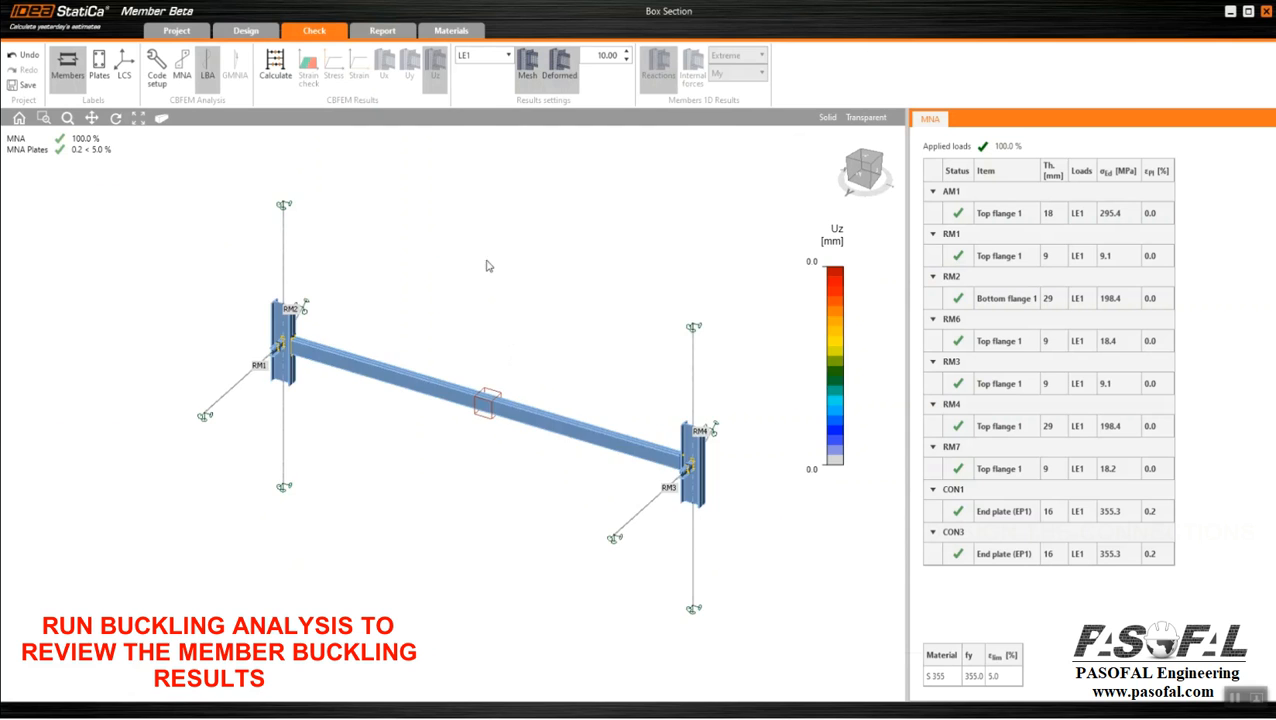
{"action": "scroll", "coordinate": [433, 265], "scroll_direction": "up", "scroll_amount": 2}
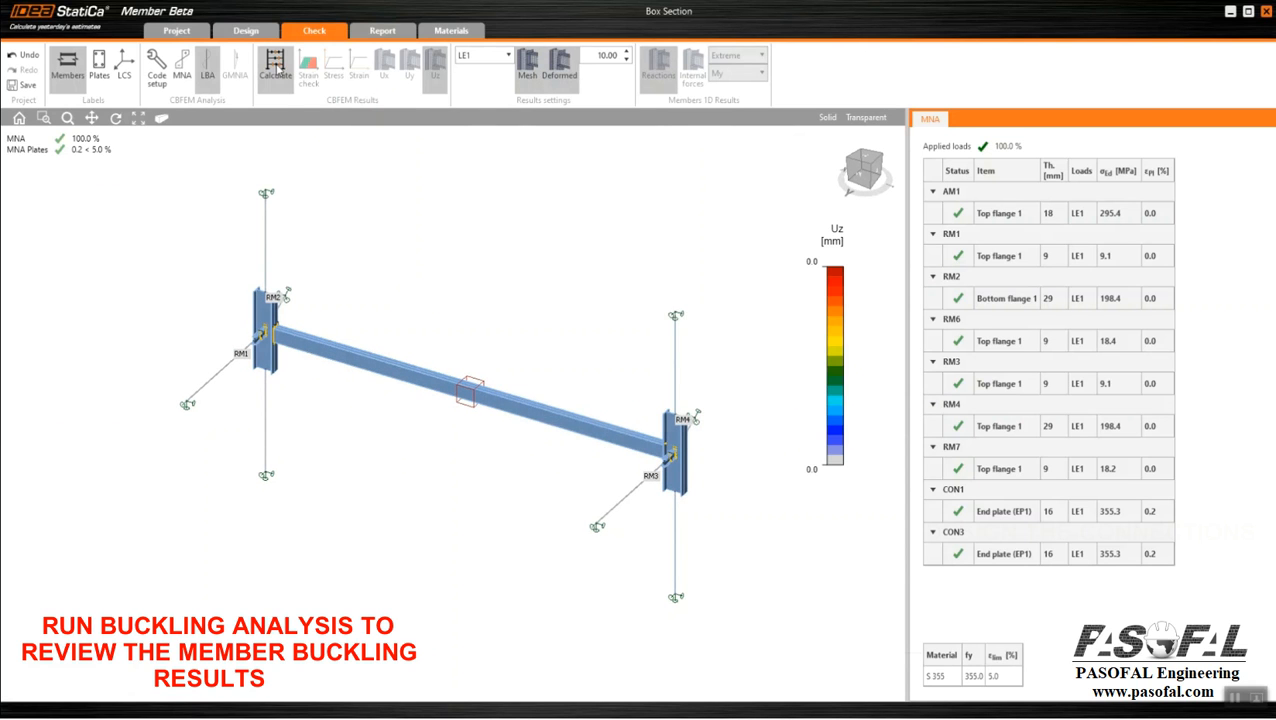
{"action": "left_click", "coordinate": [276, 66]}
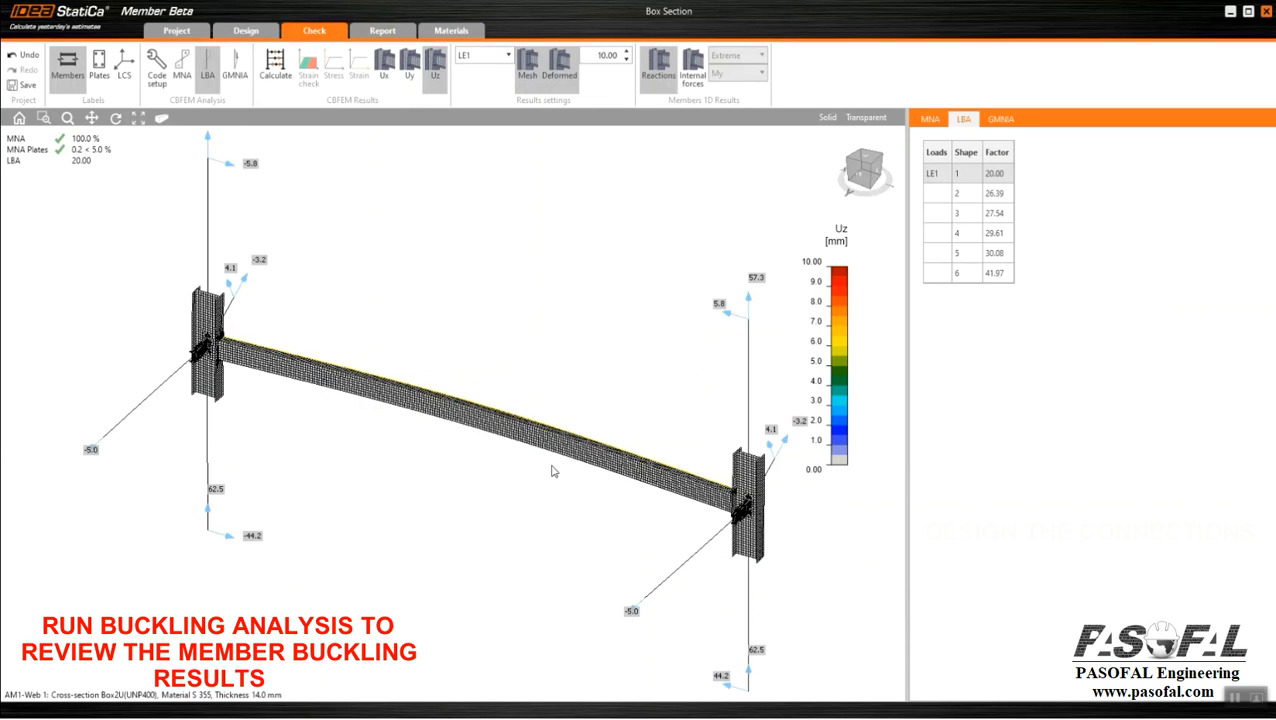
{"action": "middle_click_drag", "start_coordinate": [174, 243], "coordinate": [252, 241]}
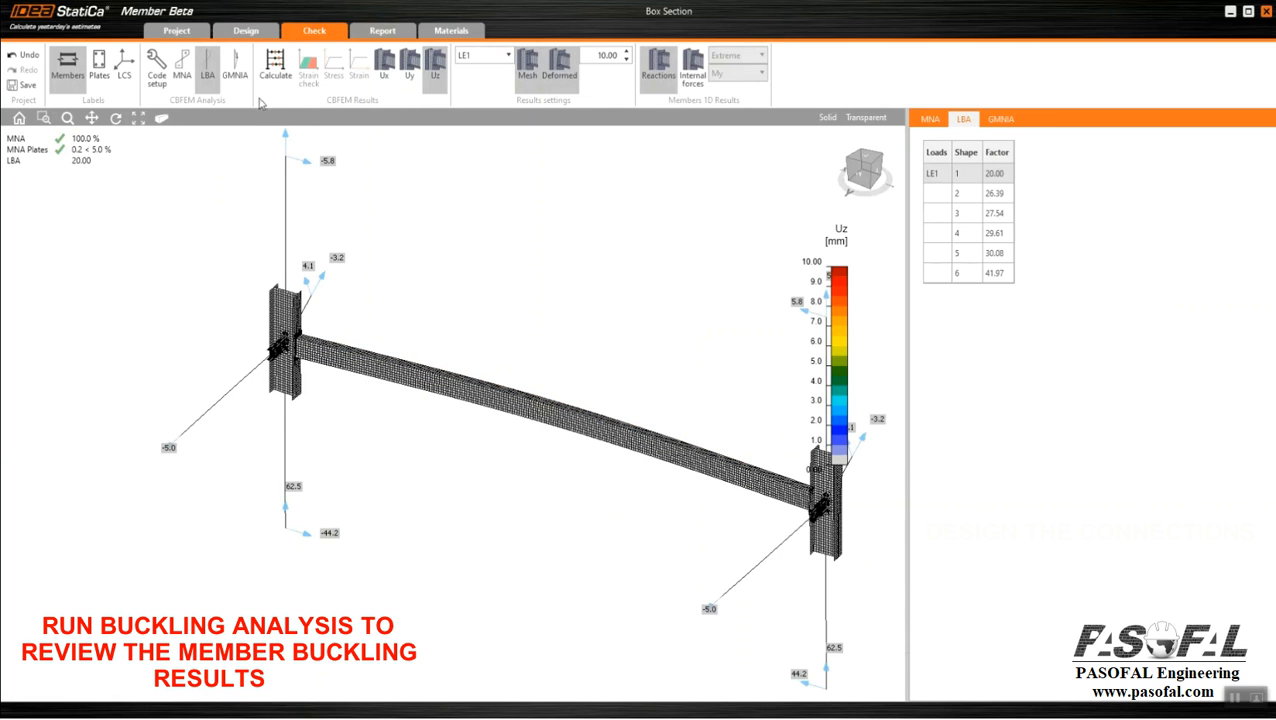
Step: Check the GMNIA view, return to the MNA results and review the beam's equivalent stress and Uz displacement
{"action": "left_click", "coordinate": [235, 66]}
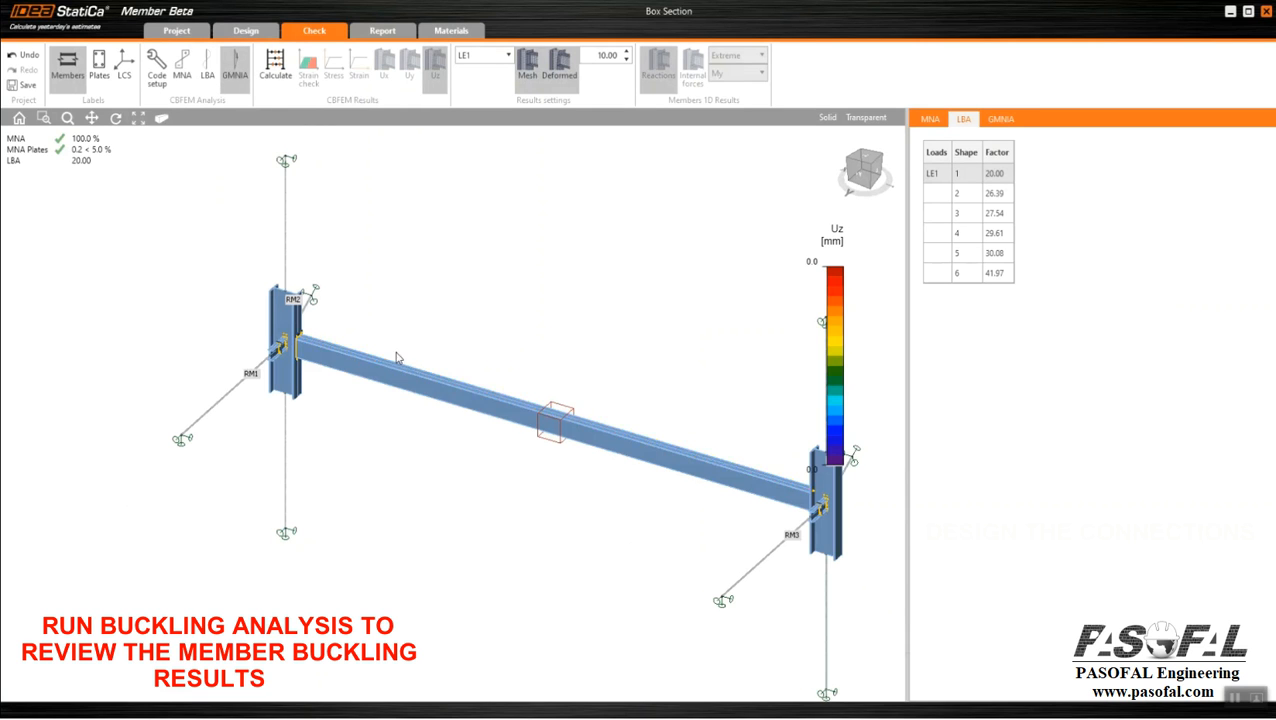
{"action": "left_click", "coordinate": [182, 66]}
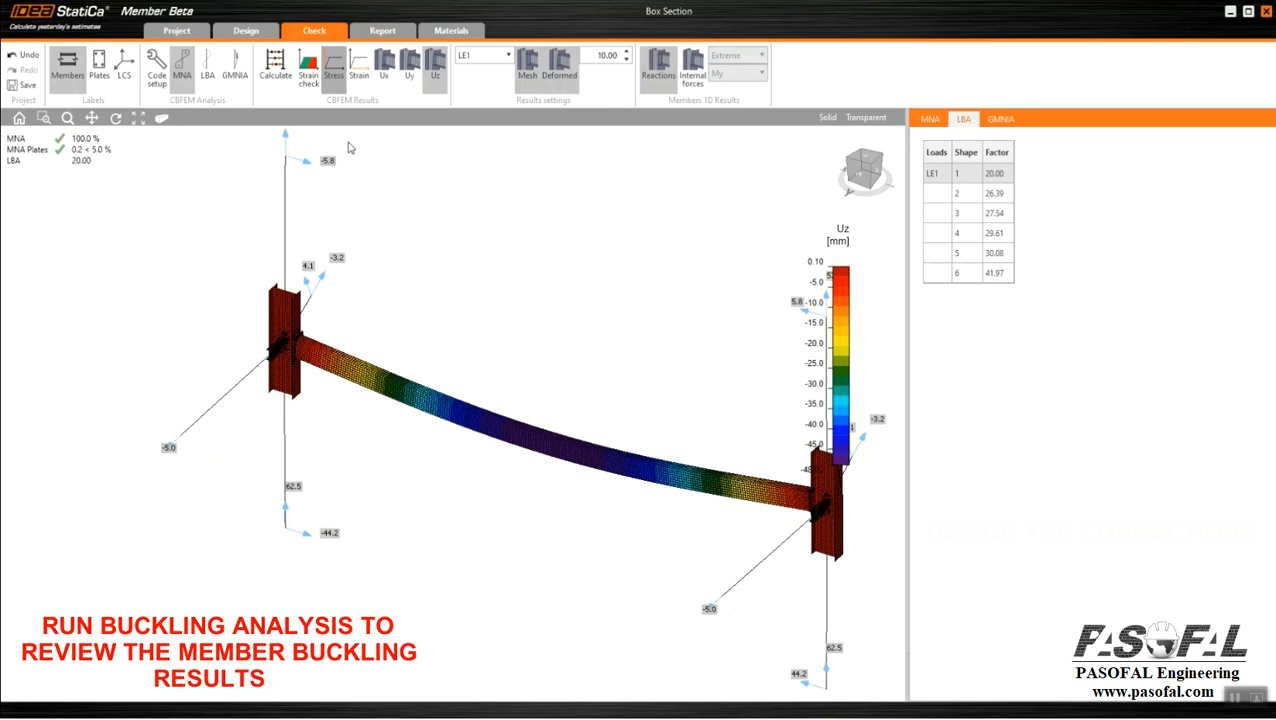
{"action": "left_click", "coordinate": [334, 66]}
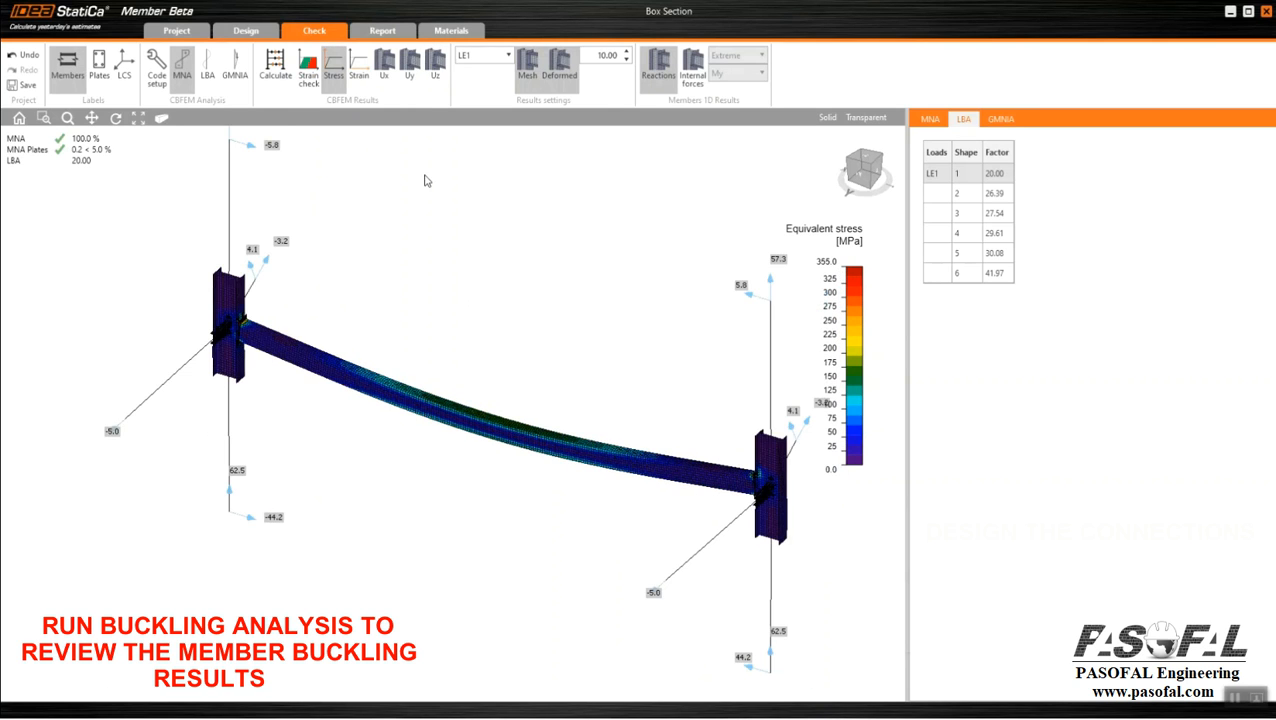
{"action": "left_click", "coordinate": [436, 74]}
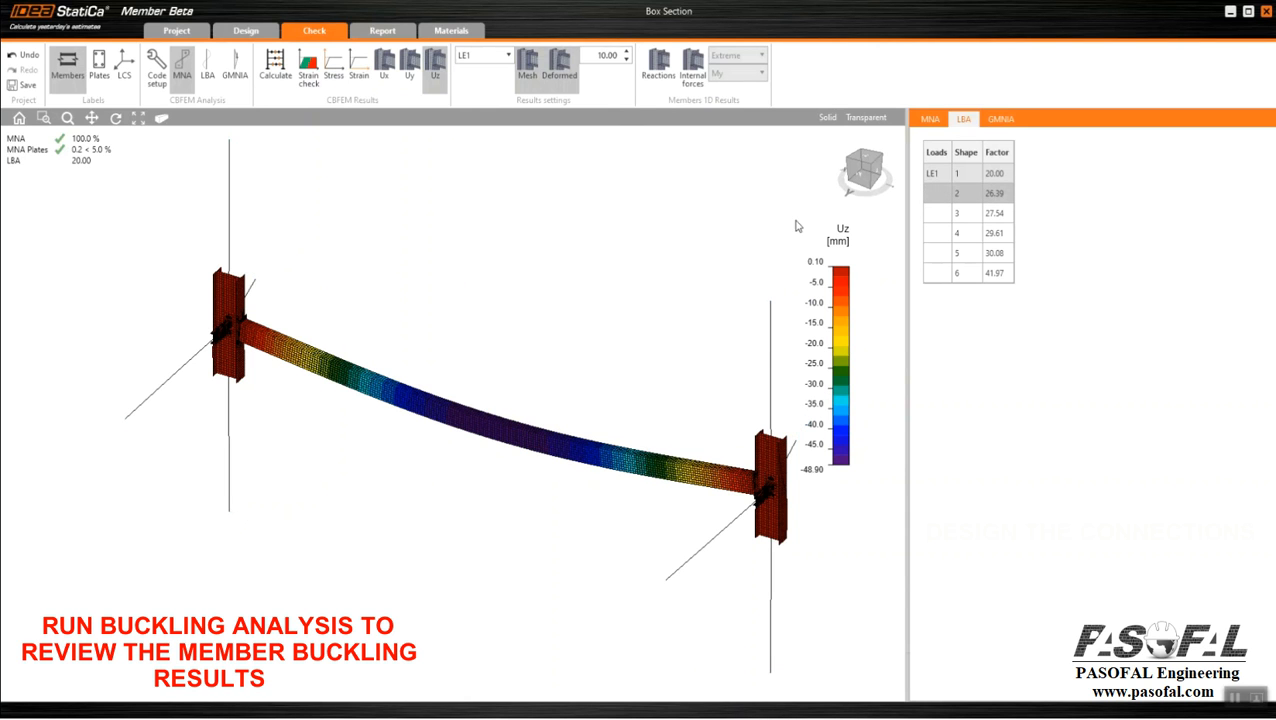
Step: Select LBA buckling shapes 2 to 4 while examining the Uz displacement plot of the deformed beam
{"action": "middle_click_drag", "start_coordinate": [631, 410], "coordinate": [586, 406]}
{"action": "scroll", "coordinate": [516, 403], "scroll_direction": "up", "scroll_amount": 4}
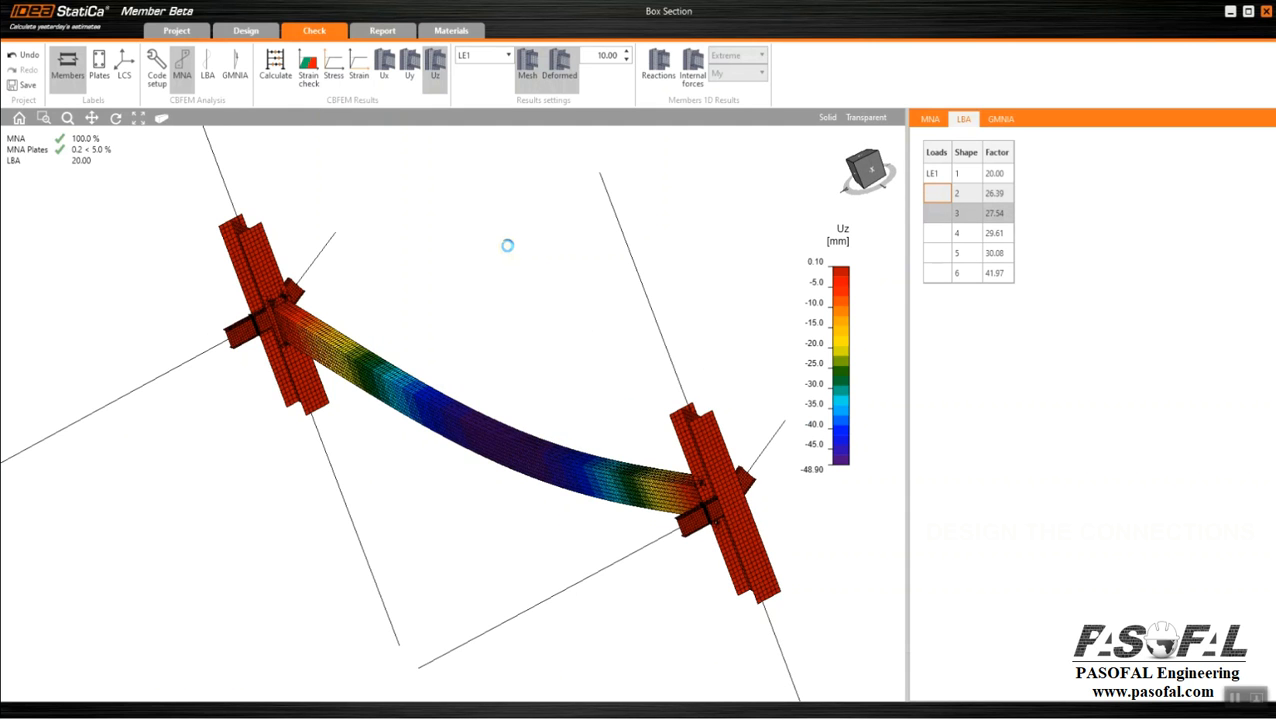
{"action": "scroll", "coordinate": [412, 307], "scroll_direction": "down", "scroll_amount": 2}
{"action": "scroll", "coordinate": [496, 349], "scroll_direction": "up", "scroll_amount": 2}
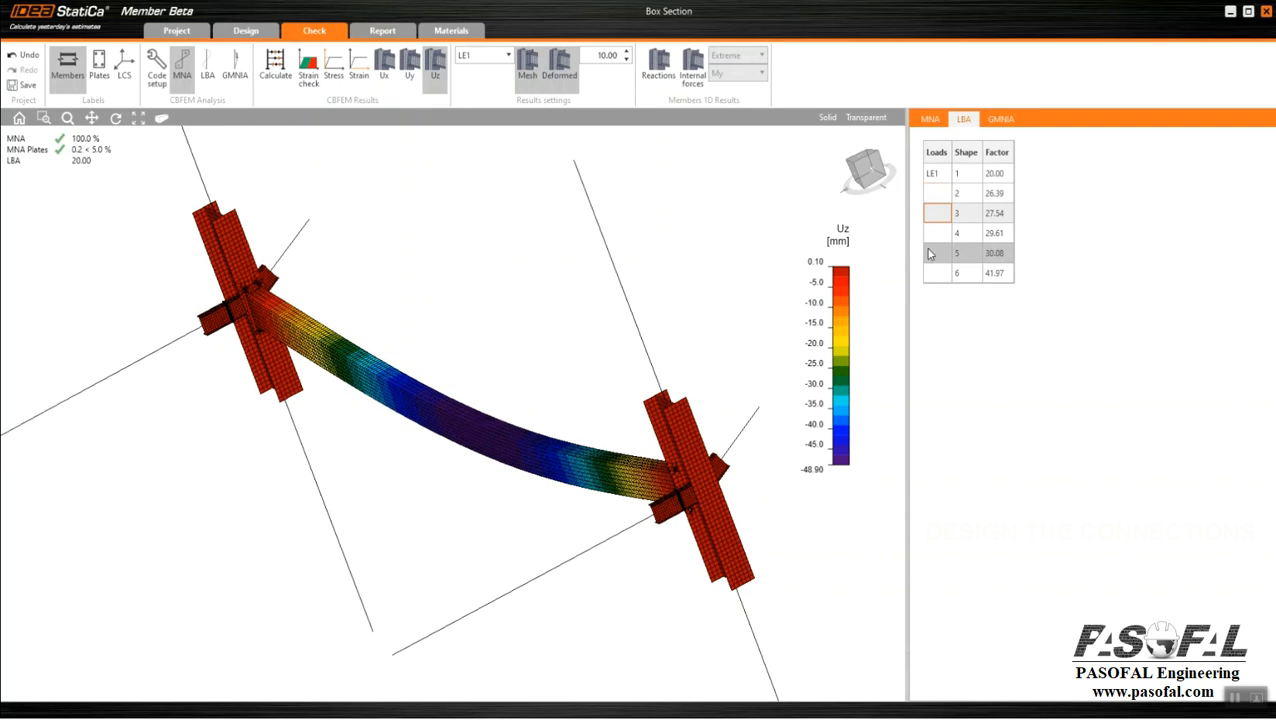
{"action": "left_click", "coordinate": [936, 236]}
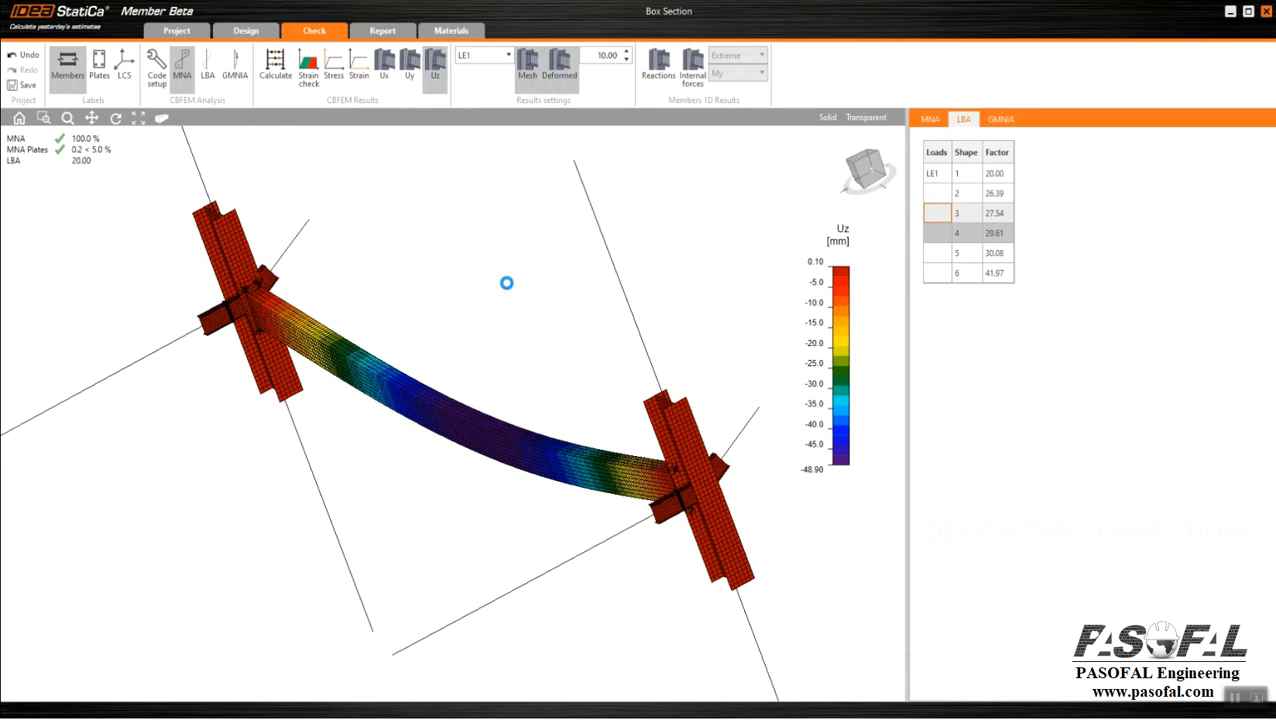
{"action": "scroll", "coordinate": [392, 313], "scroll_direction": "down", "scroll_amount": 2}
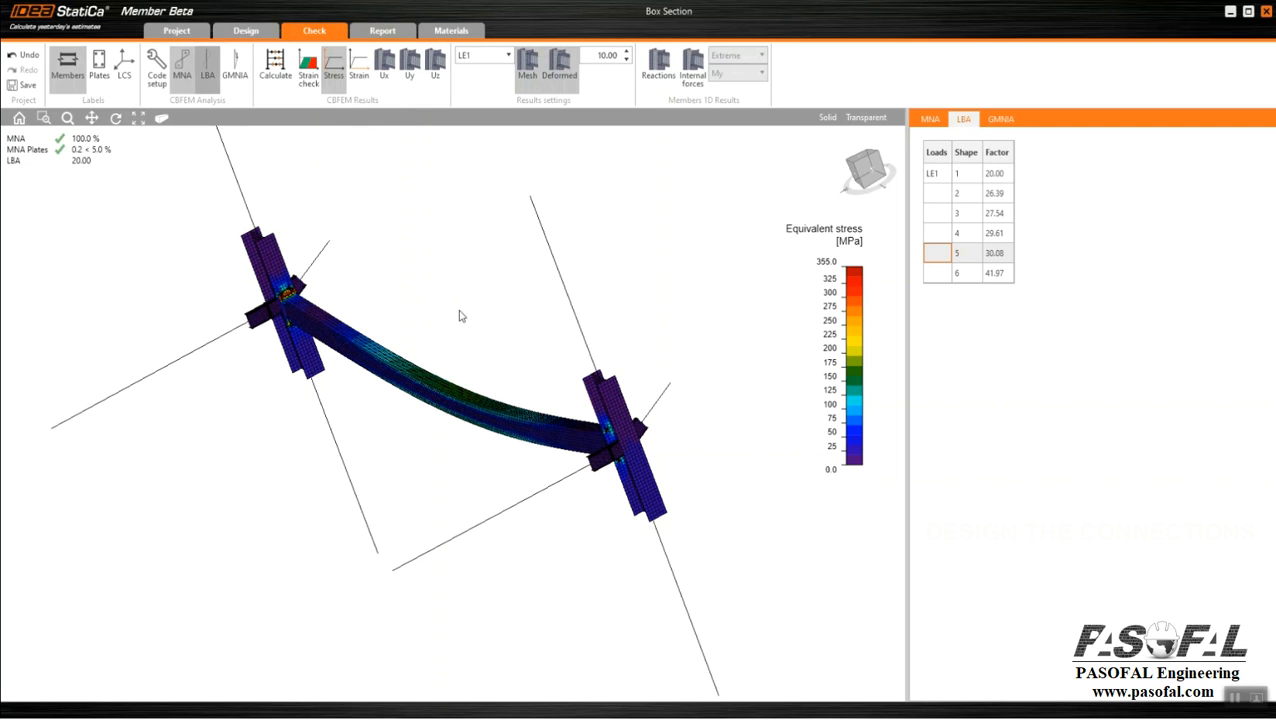
Step: Display the LBA Uz displacement for buckling shape 5 and examine the beam between its columns
{"action": "right_click_drag", "start_coordinate": [416, 367], "coordinate": [627, 296]}
{"action": "scroll", "coordinate": [590, 421], "scroll_direction": "up", "scroll_amount": 6}
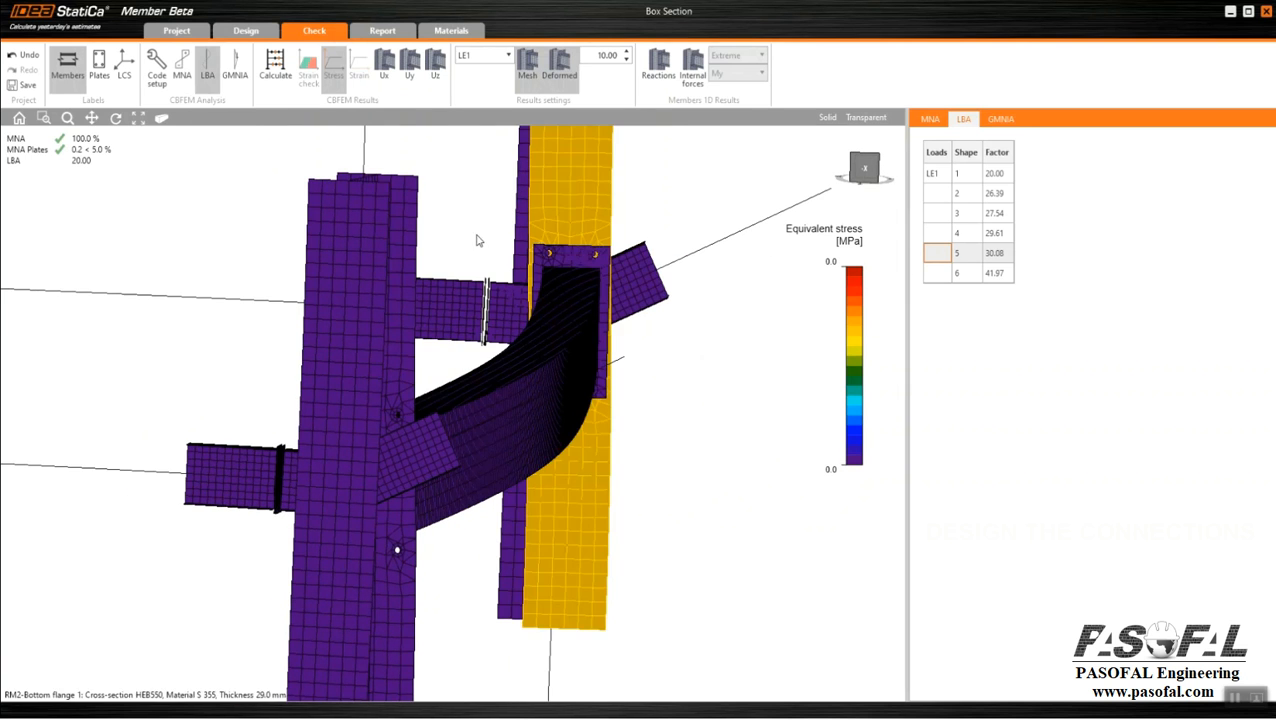
{"action": "left_click", "coordinate": [431, 78]}
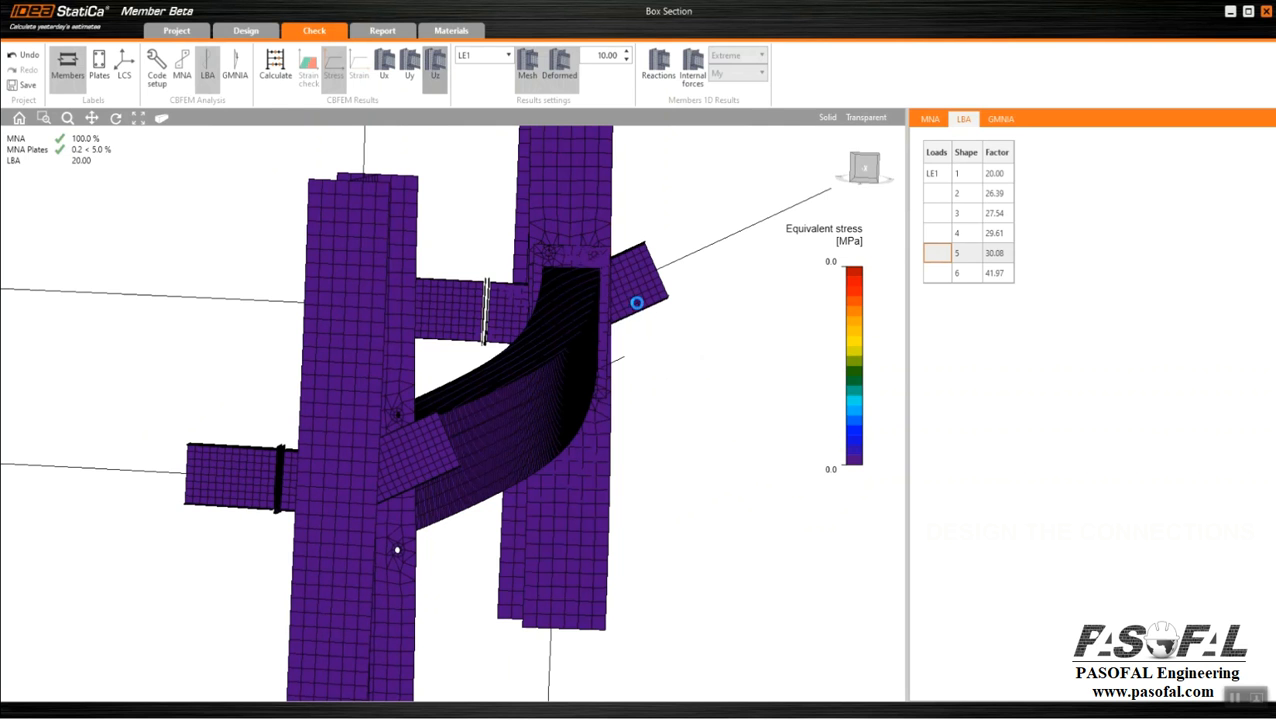
{"action": "scroll", "coordinate": [509, 325], "scroll_direction": "down", "scroll_amount": 2}
{"action": "right_click_drag", "start_coordinate": [504, 374], "coordinate": [496, 409]}
{"action": "scroll", "coordinate": [598, 374], "scroll_direction": "down", "scroll_amount": 4}
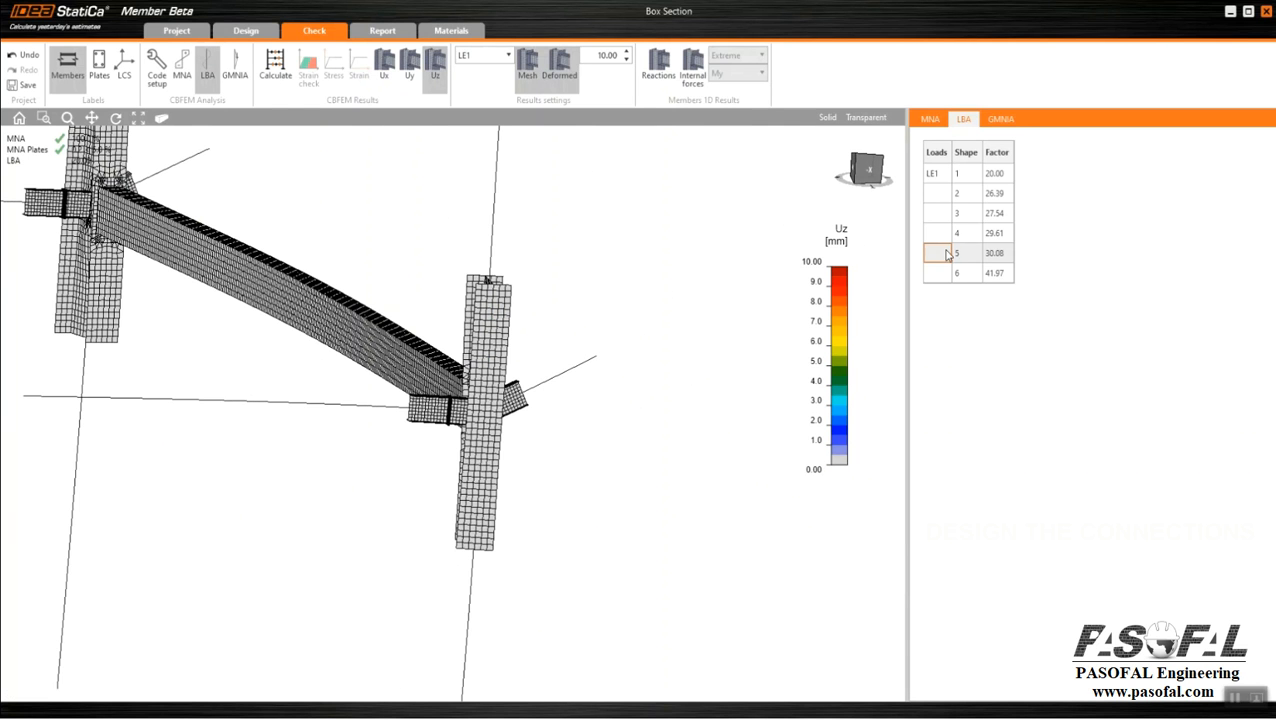
Step: Display buckling shape 6 and examine the deformation around the CON1 connection and its column web
{"action": "left_click", "coordinate": [950, 272]}
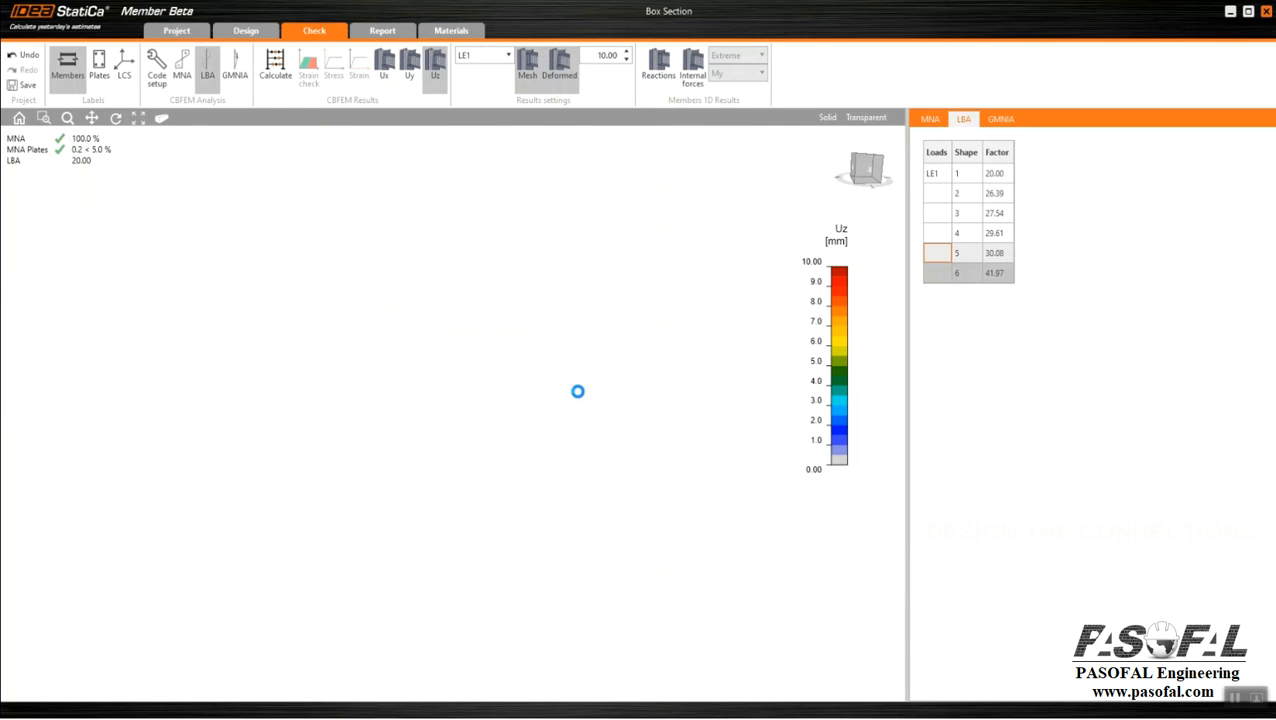
{"action": "right_click_drag", "start_coordinate": [527, 433], "coordinate": [698, 402]}
{"action": "scroll", "coordinate": [250, 296], "scroll_direction": "up", "scroll_amount": 8}
{"action": "scroll", "coordinate": [250, 298], "scroll_direction": "down", "scroll_amount": 4}
{"action": "right_click_drag", "start_coordinate": [240, 305], "coordinate": [320, 384]}
{"action": "scroll", "coordinate": [207, 311], "scroll_direction": "up", "scroll_amount": 5}
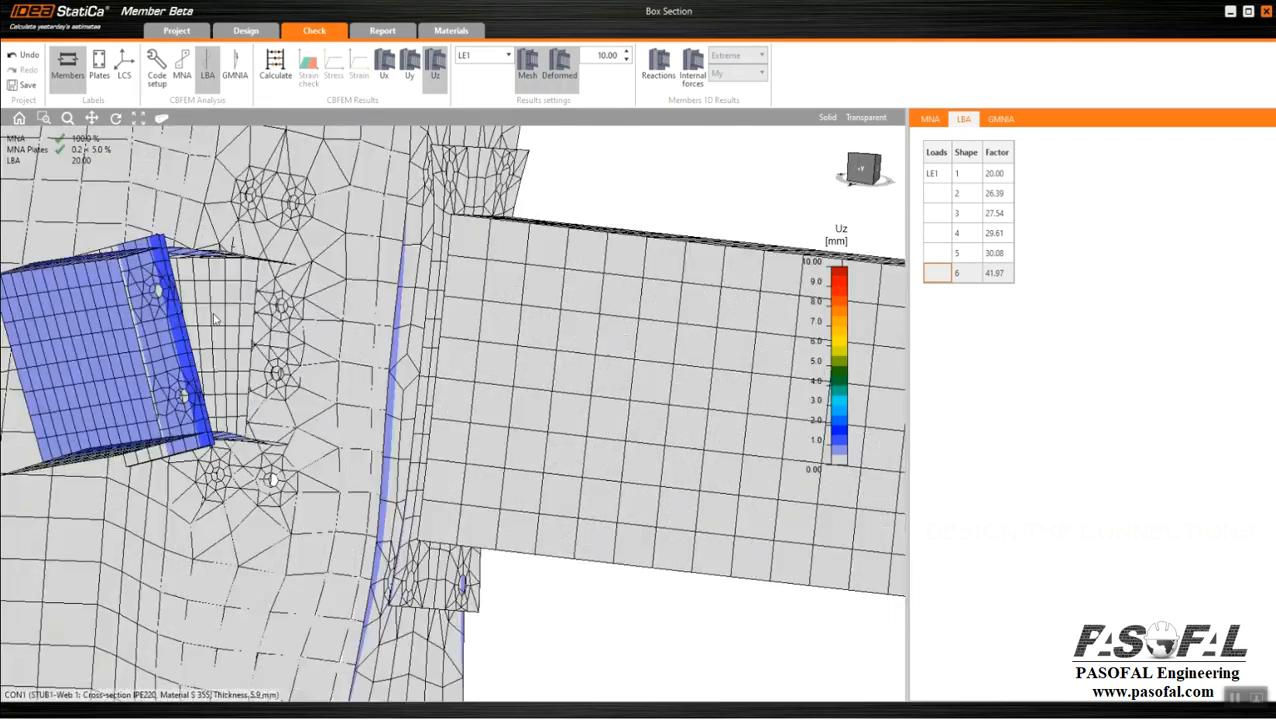
{"action": "scroll", "coordinate": [236, 331], "scroll_direction": "down", "scroll_amount": 6}
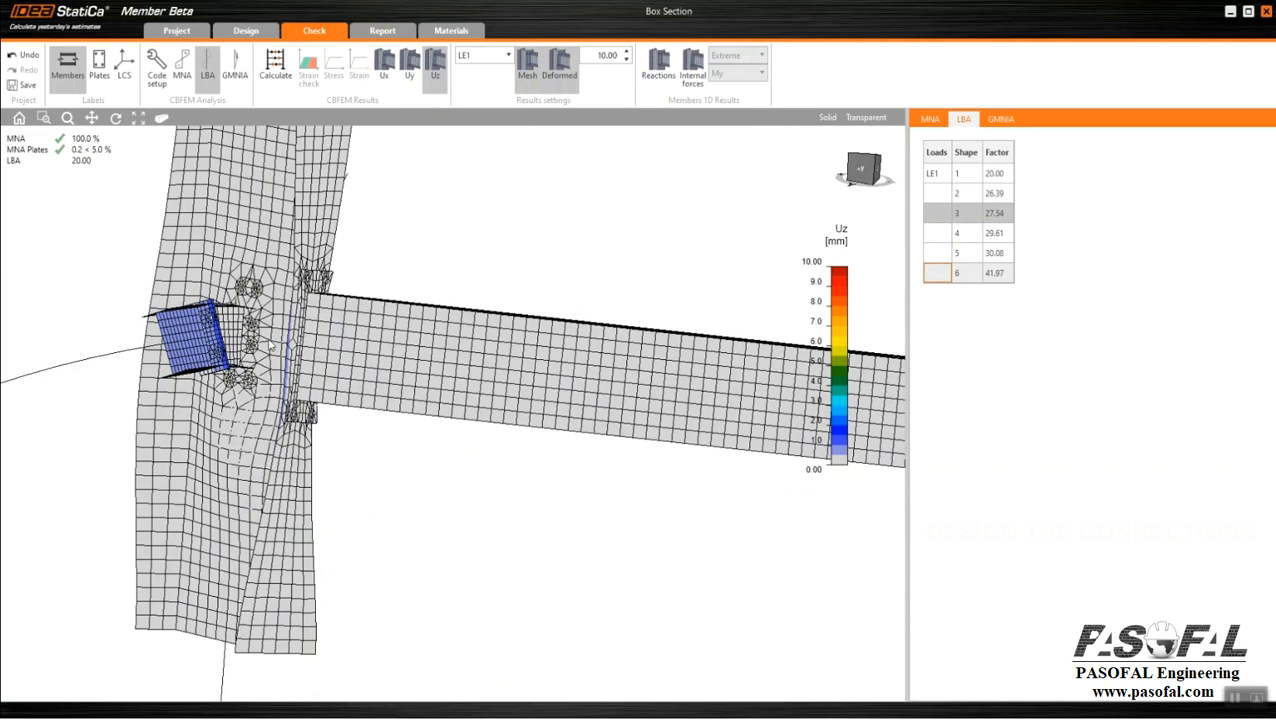
Step: Display buckling shape 3 and examine the deformation at the column connection and along the beam
{"action": "scroll", "coordinate": [290, 351], "scroll_direction": "up", "scroll_amount": 4}
{"action": "scroll", "coordinate": [204, 393], "scroll_direction": "down", "scroll_amount": 3}
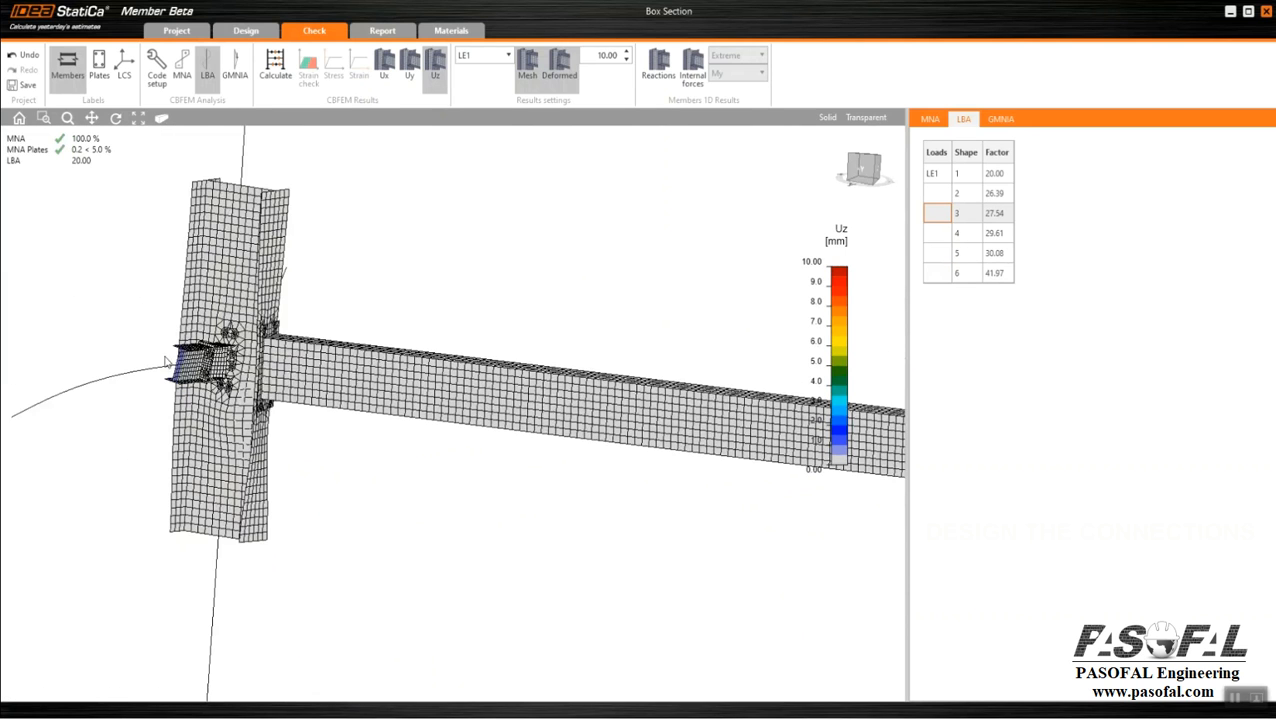
{"action": "scroll", "coordinate": [170, 358], "scroll_direction": "up", "scroll_amount": 6}
{"action": "scroll", "coordinate": [241, 448], "scroll_direction": "down", "scroll_amount": 8}
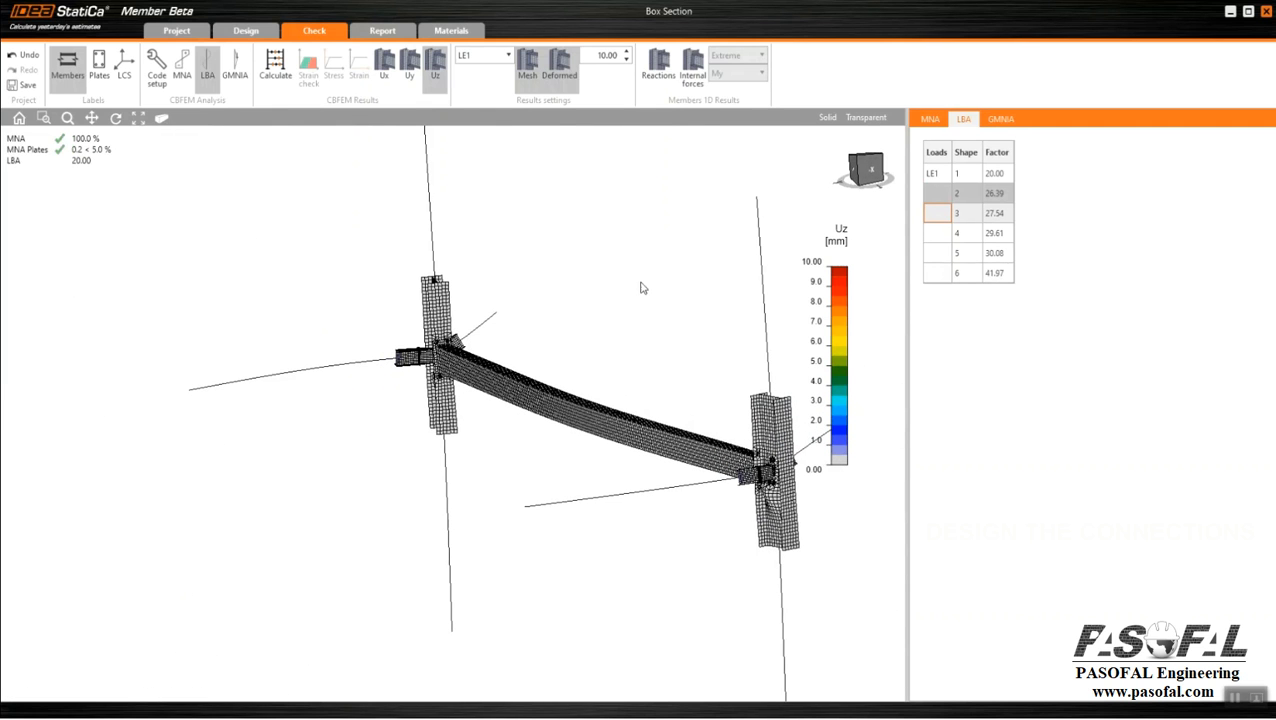
Step: Display buckling shape 2 and examine the deformation around the CON3 end plate and its column web
{"action": "scroll", "coordinate": [337, 384], "scroll_direction": "down", "scroll_amount": 2}
{"action": "scroll", "coordinate": [710, 441], "scroll_direction": "up", "scroll_amount": 2}
{"action": "mouse_move", "coordinate": [688, 448]}
{"action": "middle_mouse_down"}
{"action": "mouse_move", "coordinate": [618, 464]}
{"action": "mouse_move", "coordinate": [700, 452]}
{"action": "middle_mouse_up"}
{"action": "scroll", "coordinate": [226, 400], "scroll_direction": "up", "scroll_amount": 8}
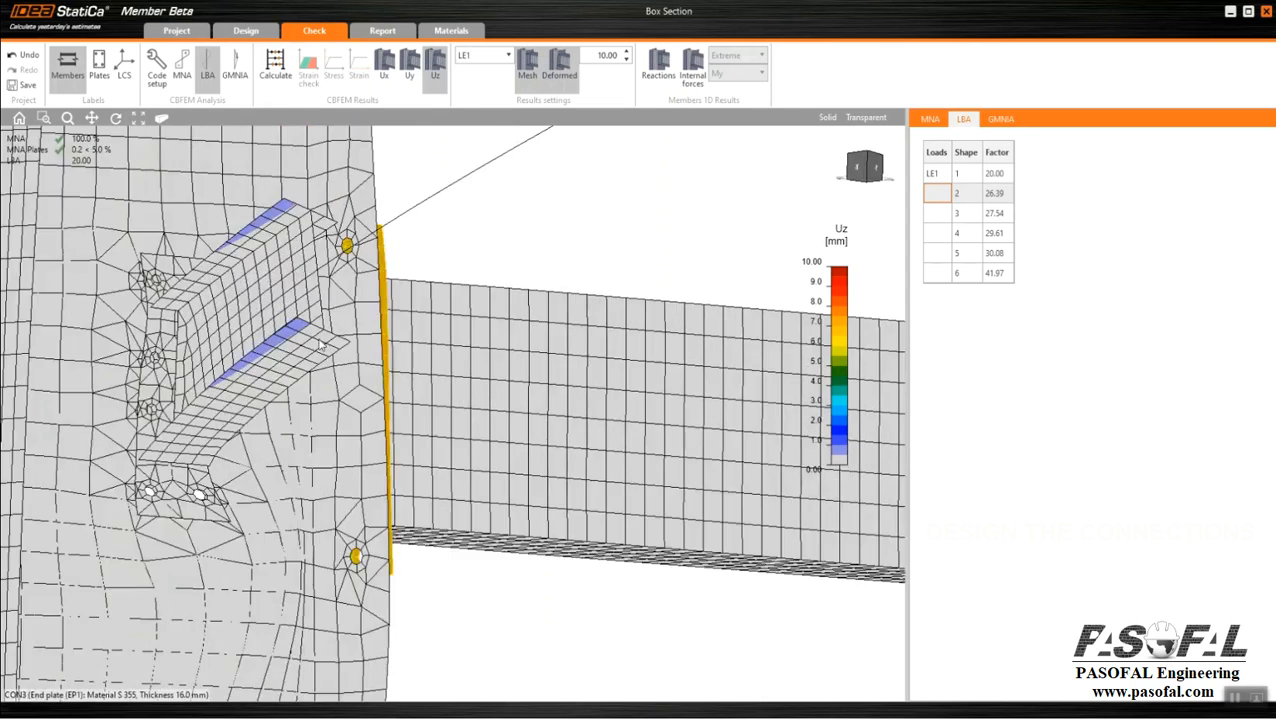
{"action": "scroll", "coordinate": [355, 410], "scroll_direction": "down", "scroll_amount": 4}
{"action": "scroll", "coordinate": [367, 440], "scroll_direction": "down", "scroll_amount": 4}
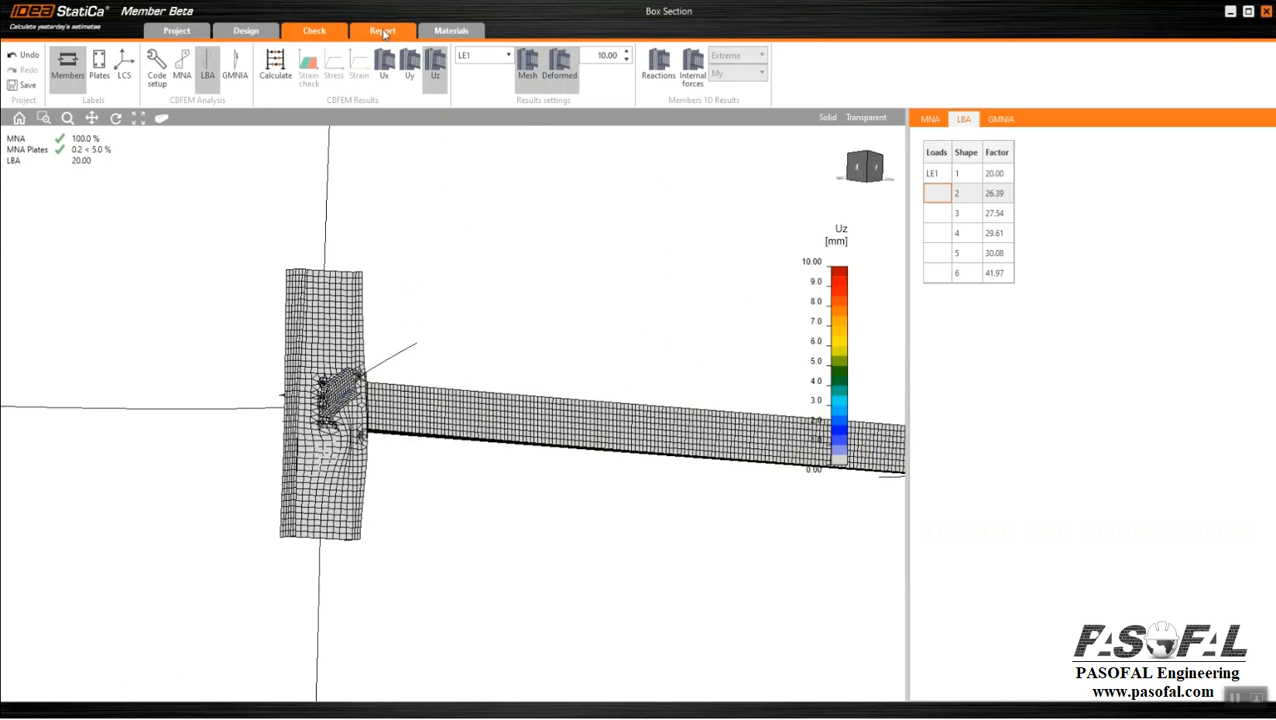
Step: Generate the project report and review its geometry, analyzed member and related member sections
{"action": "left_click", "coordinate": [383, 31]}
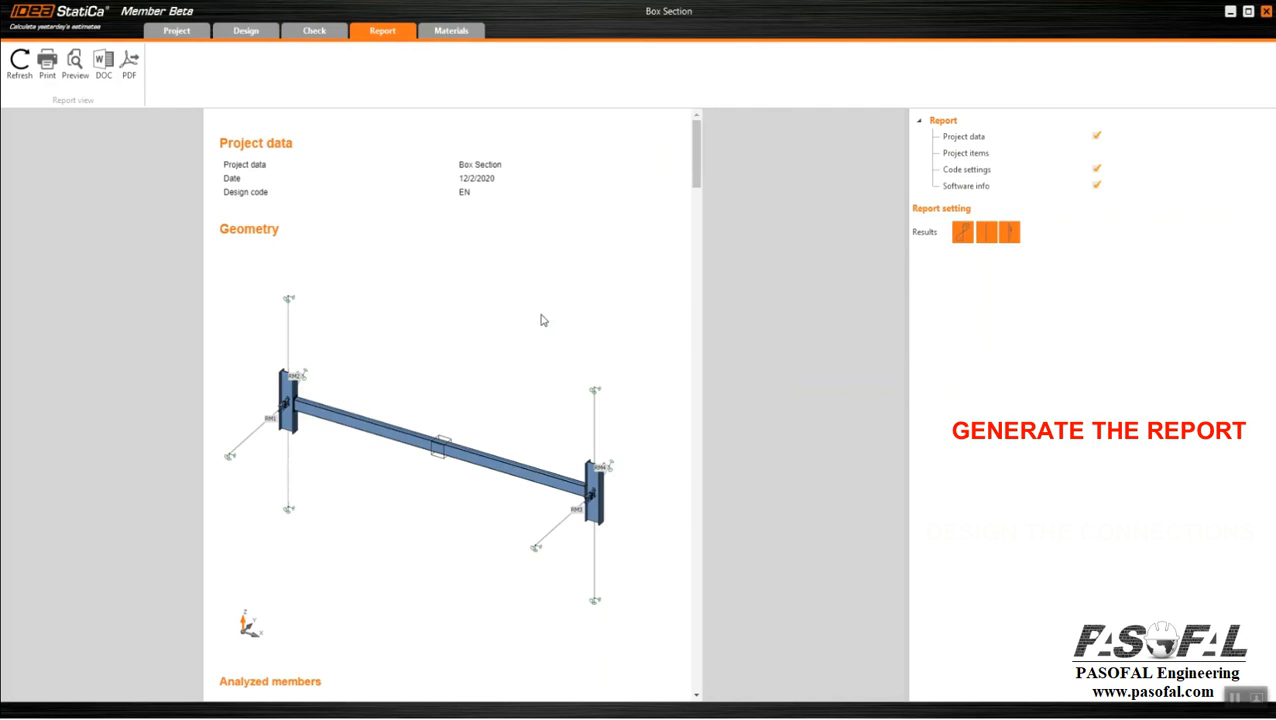
{"action": "scroll", "coordinate": [430, 225], "scroll_direction": "down", "scroll_amount": 3}
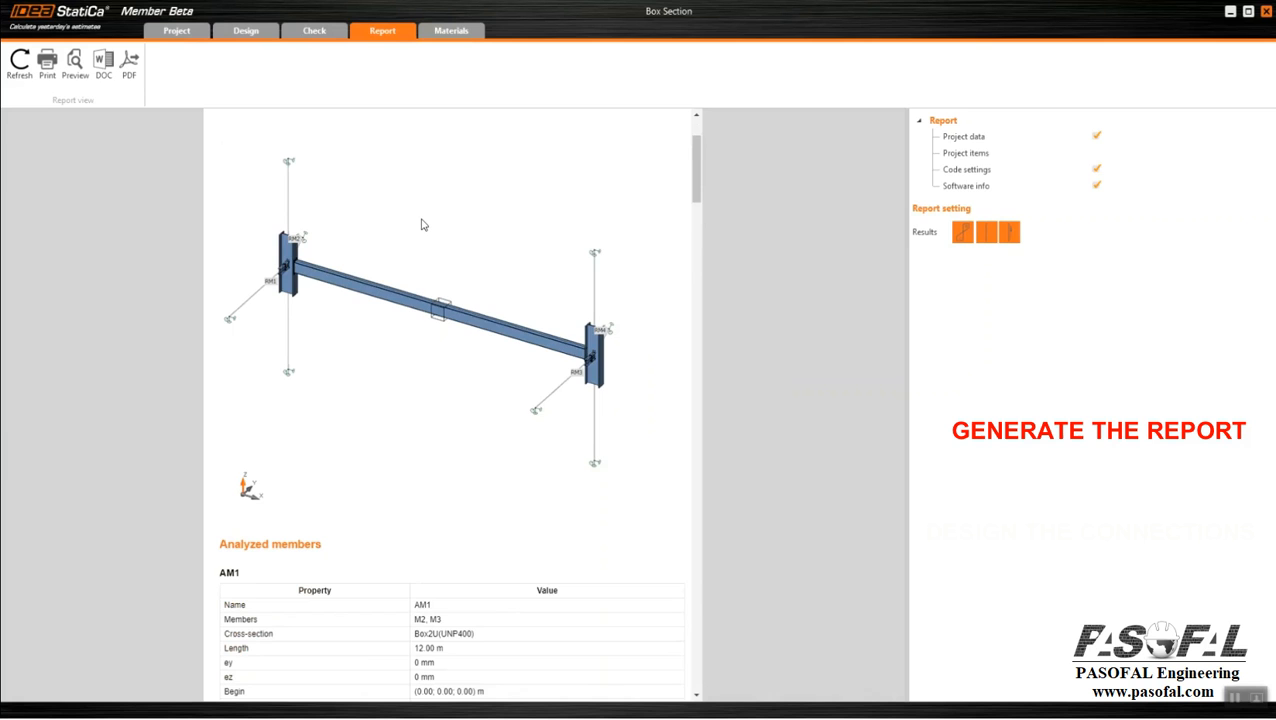
{"action": "scroll", "coordinate": [421, 225], "scroll_direction": "down", "scroll_amount": 5}
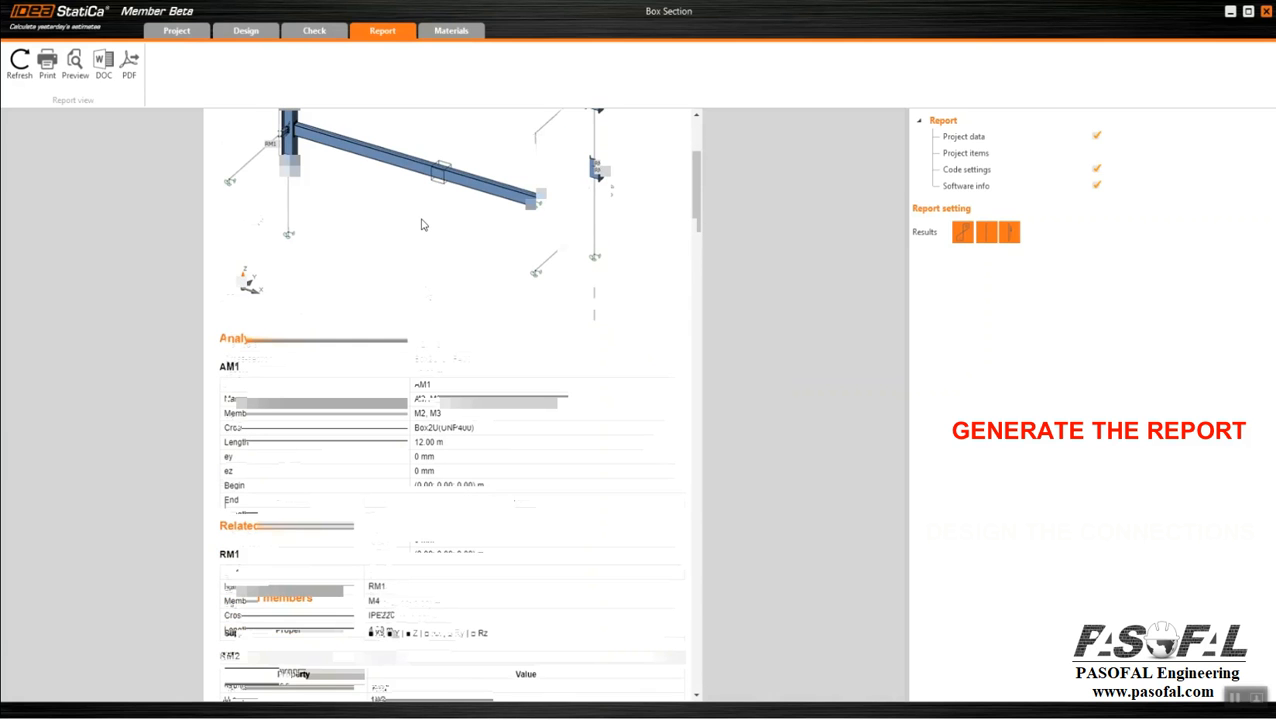
{"action": "scroll", "coordinate": [421, 225], "scroll_direction": "down", "scroll_amount": 5}
{"action": "left_click_drag", "start_coordinate": [220, 181], "coordinate": [312, 241]}
{"action": "scroll", "coordinate": [362, 319], "scroll_direction": "down", "scroll_amount": 3}
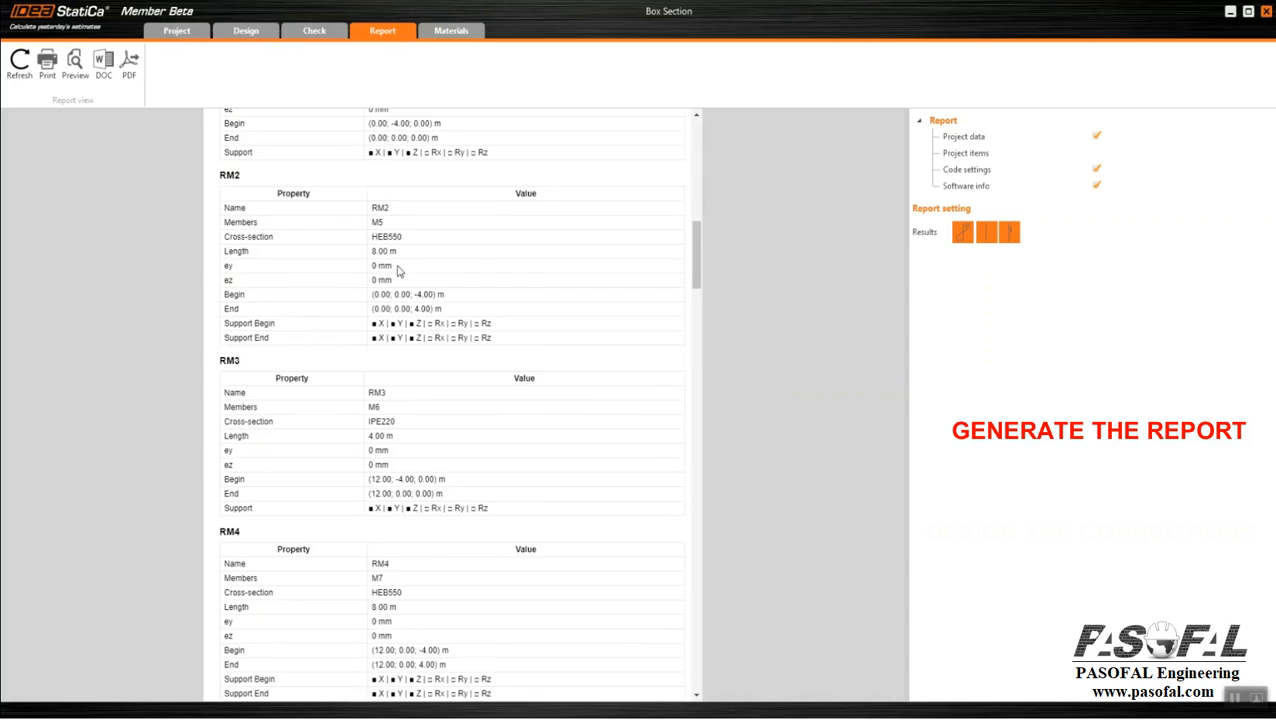
Step: Review the related members' cross-section and support properties and the cross-section drawings in the report
{"action": "double_click", "coordinate": [380, 237]}
{"action": "scroll", "coordinate": [418, 330], "scroll_direction": "down", "scroll_amount": 3}
{"action": "left_click_drag", "start_coordinate": [368, 287], "coordinate": [398, 290]}
{"action": "scroll", "coordinate": [424, 320], "scroll_direction": "down", "scroll_amount": 15}
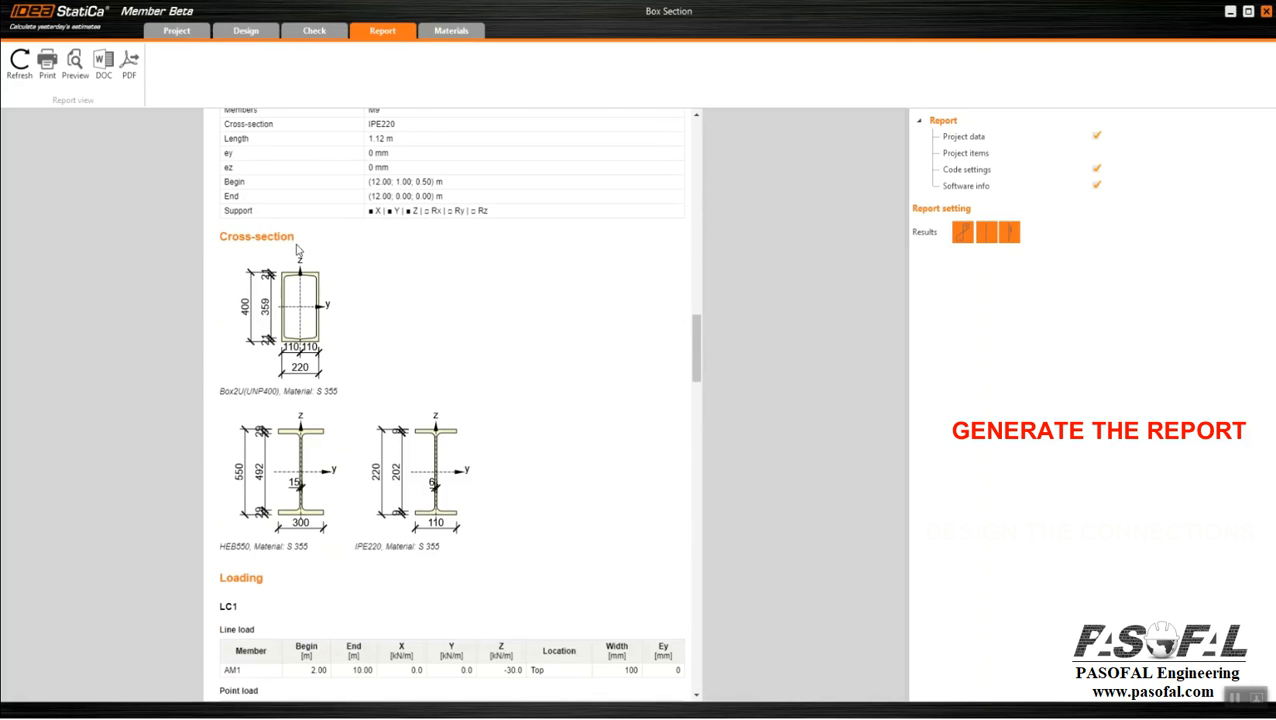
{"action": "left_click_drag", "start_coordinate": [295, 237], "coordinate": [219, 237]}
{"action": "scroll", "coordinate": [361, 356], "scroll_direction": "down", "scroll_amount": 1}
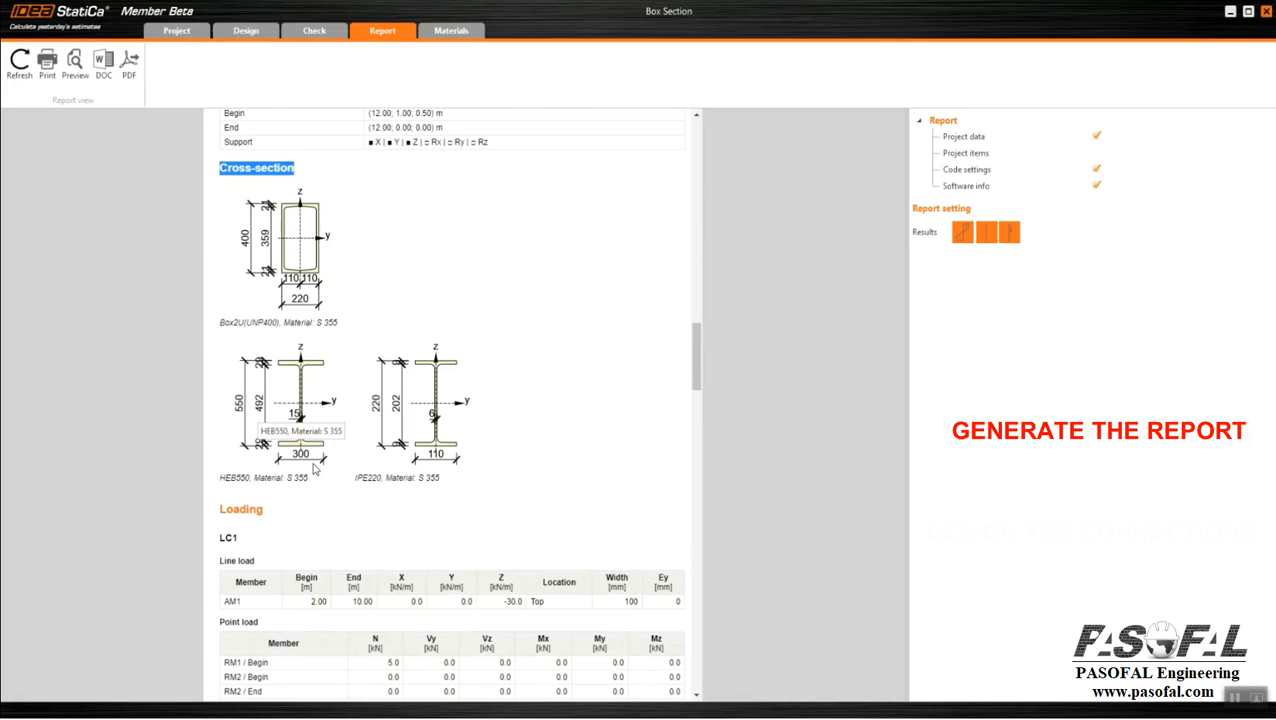
Step: Review the cross-section captions and materials, including HEB550 and IPE220, and the LC1 line and point load tables in the report
{"action": "left_click_drag", "start_coordinate": [219, 323], "coordinate": [341, 326]}
{"action": "left_click_drag", "start_coordinate": [219, 477], "coordinate": [441, 480]}
{"action": "left_click", "coordinate": [461, 482]}
{"action": "scroll", "coordinate": [446, 370], "scroll_direction": "down", "scroll_amount": 3}
{"action": "scroll", "coordinate": [348, 373], "scroll_direction": "down", "scroll_amount": 2}
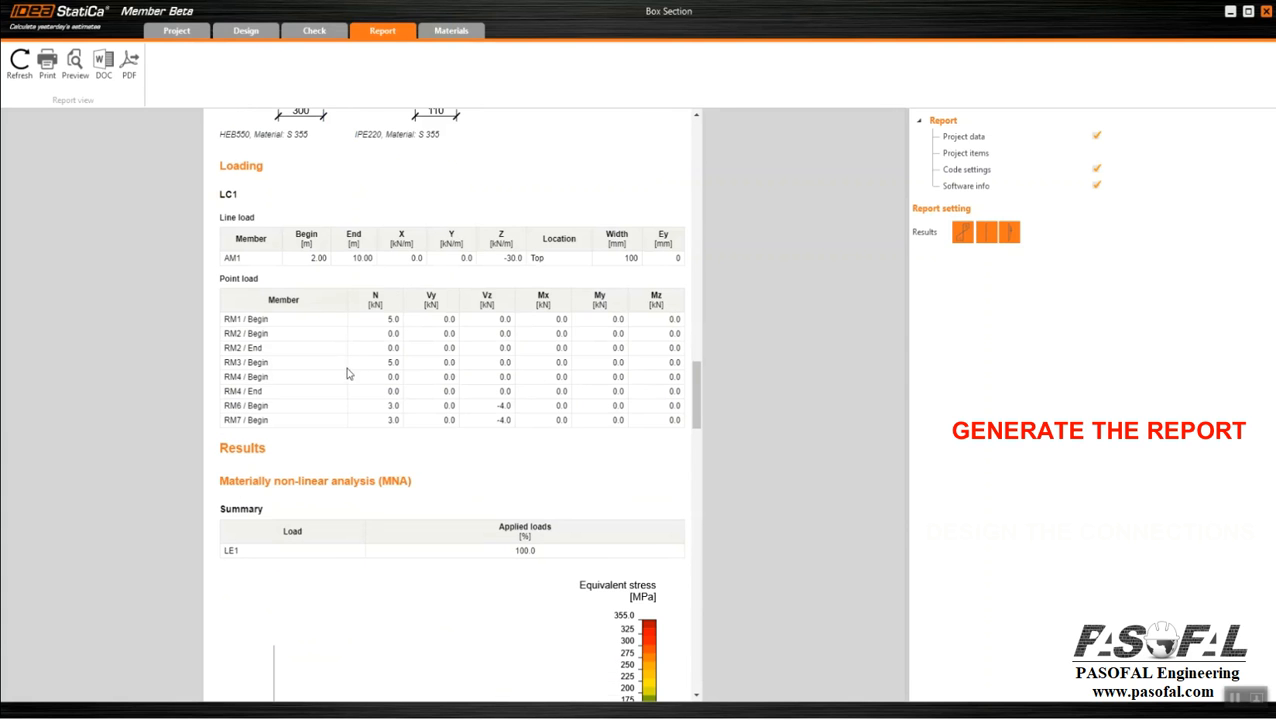
{"action": "left_click_drag", "start_coordinate": [240, 216], "coordinate": [260, 212]}
{"action": "scroll", "coordinate": [335, 358], "scroll_direction": "down", "scroll_amount": 1}
{"action": "left_click", "coordinate": [266, 242]}
{"action": "double_click", "coordinate": [257, 218]}
Step: Review the report's materially non-linear analysis results: equivalent stress and plastic strain plots and the plate check table
{"action": "scroll", "coordinate": [322, 356], "scroll_direction": "down", "scroll_amount": 5}
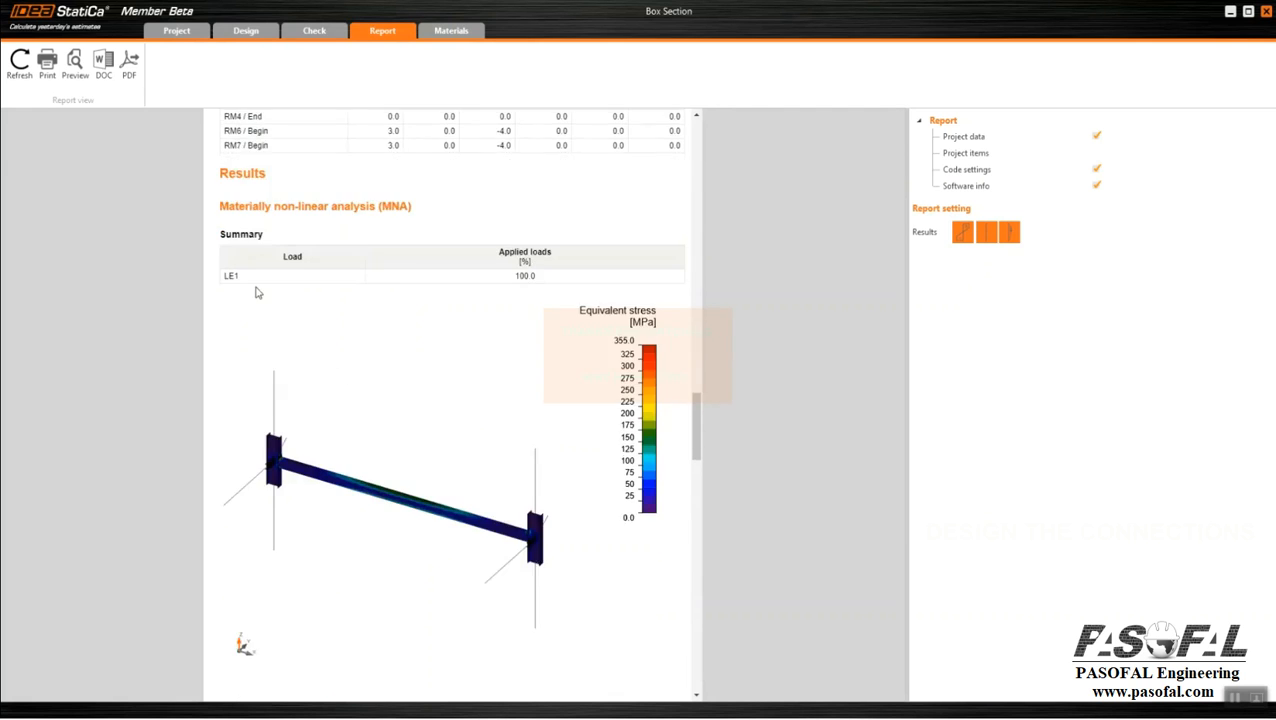
{"action": "scroll", "coordinate": [316, 294], "scroll_direction": "down", "scroll_amount": 2}
{"action": "scroll", "coordinate": [402, 353], "scroll_direction": "down", "scroll_amount": 4}
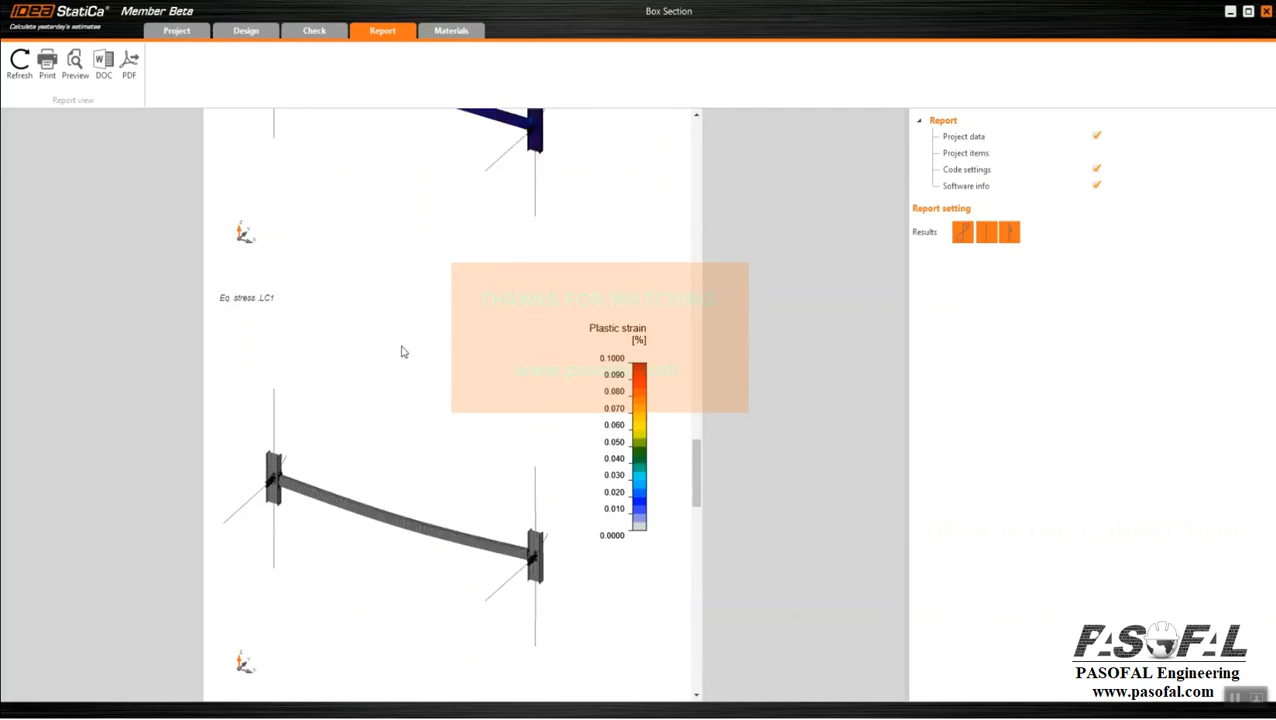
{"action": "scroll", "coordinate": [450, 355], "scroll_direction": "down", "scroll_amount": 10}
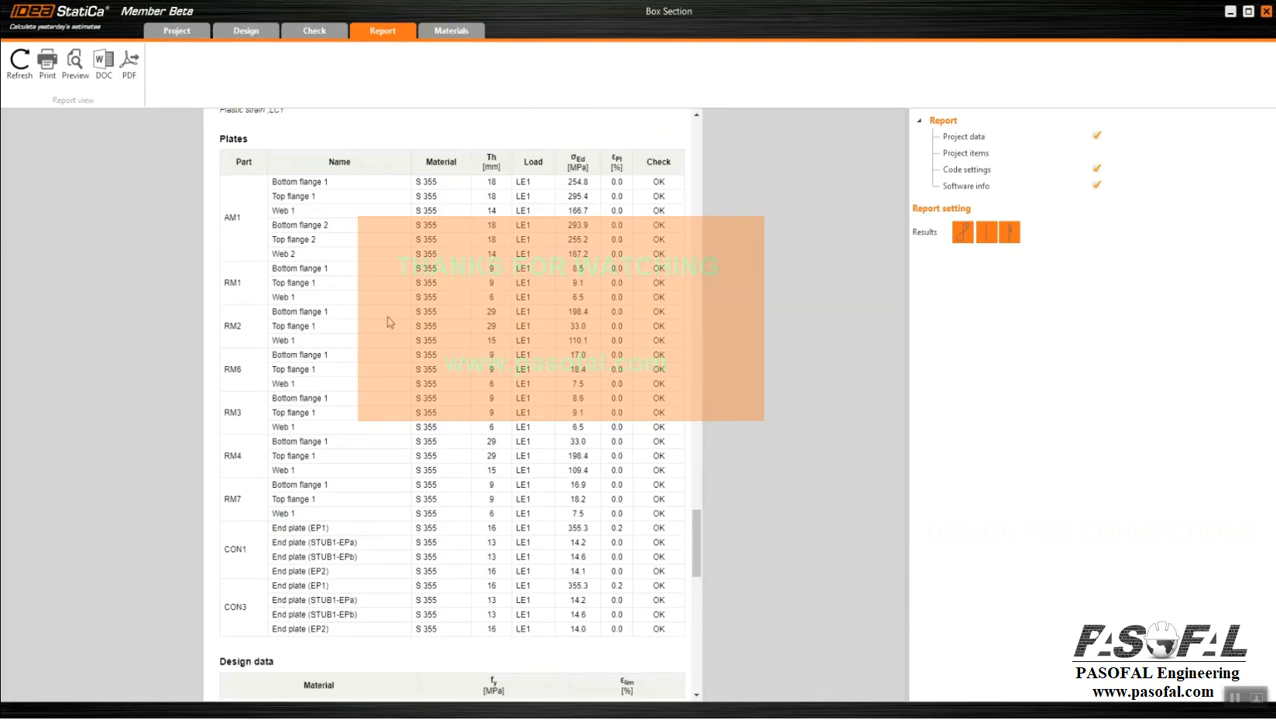
{"action": "scroll", "coordinate": [418, 356], "scroll_direction": "down", "scroll_amount": 3}
Step: Examine the buckling shape 1 plot and the first LE1 buckling factor in the report's linear buckling analysis section
{"action": "scroll", "coordinate": [430, 360], "scroll_direction": "down", "scroll_amount": 4}
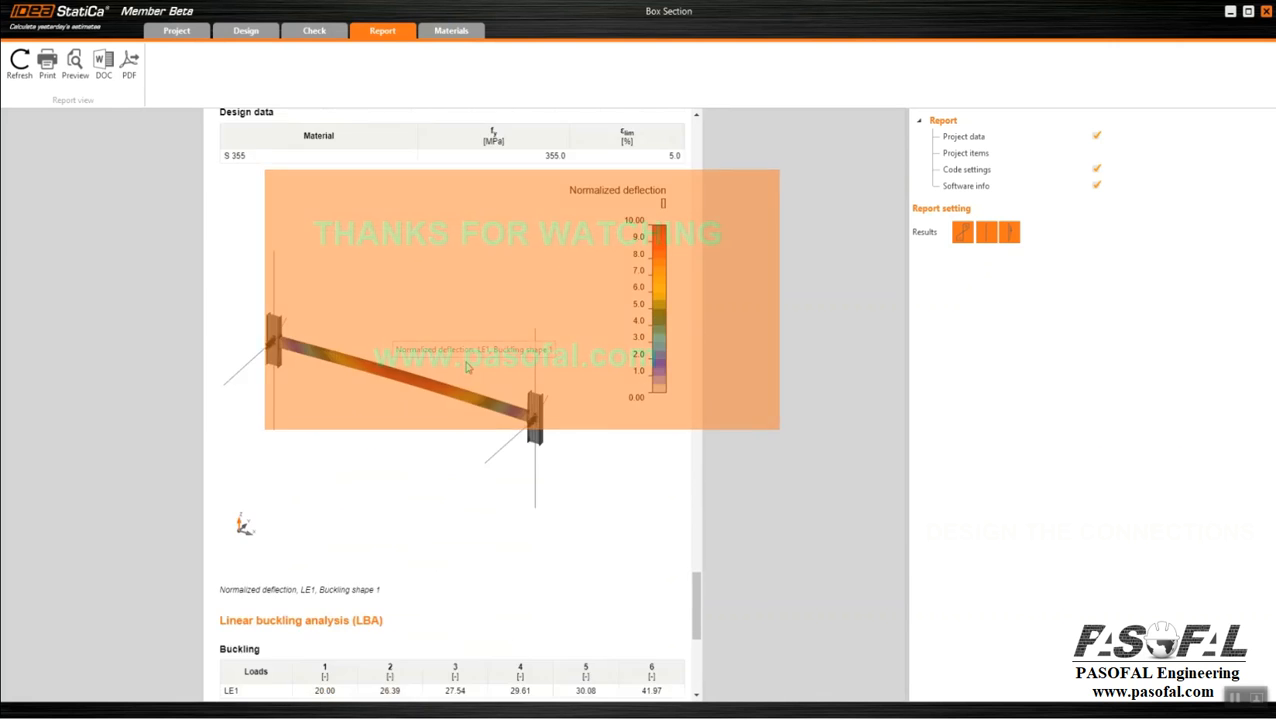
{"action": "scroll", "coordinate": [434, 362], "scroll_direction": "down", "scroll_amount": 2}
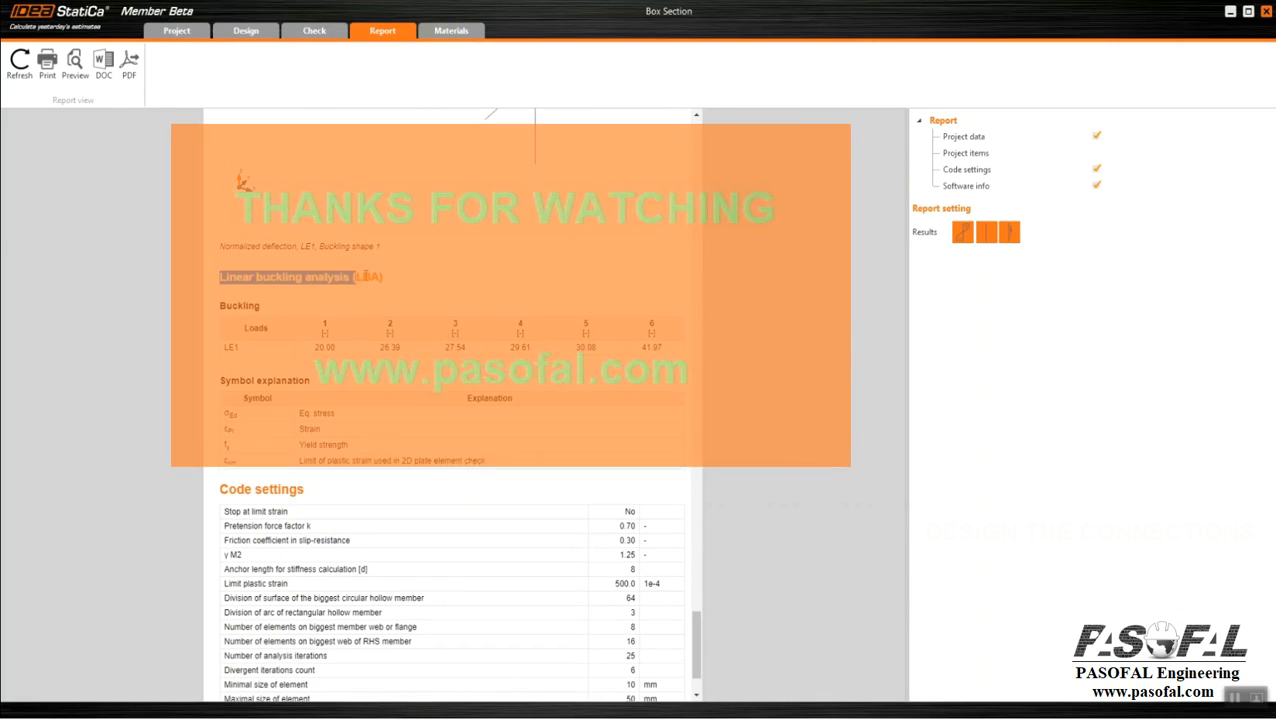
{"action": "double_click", "coordinate": [326, 347]}
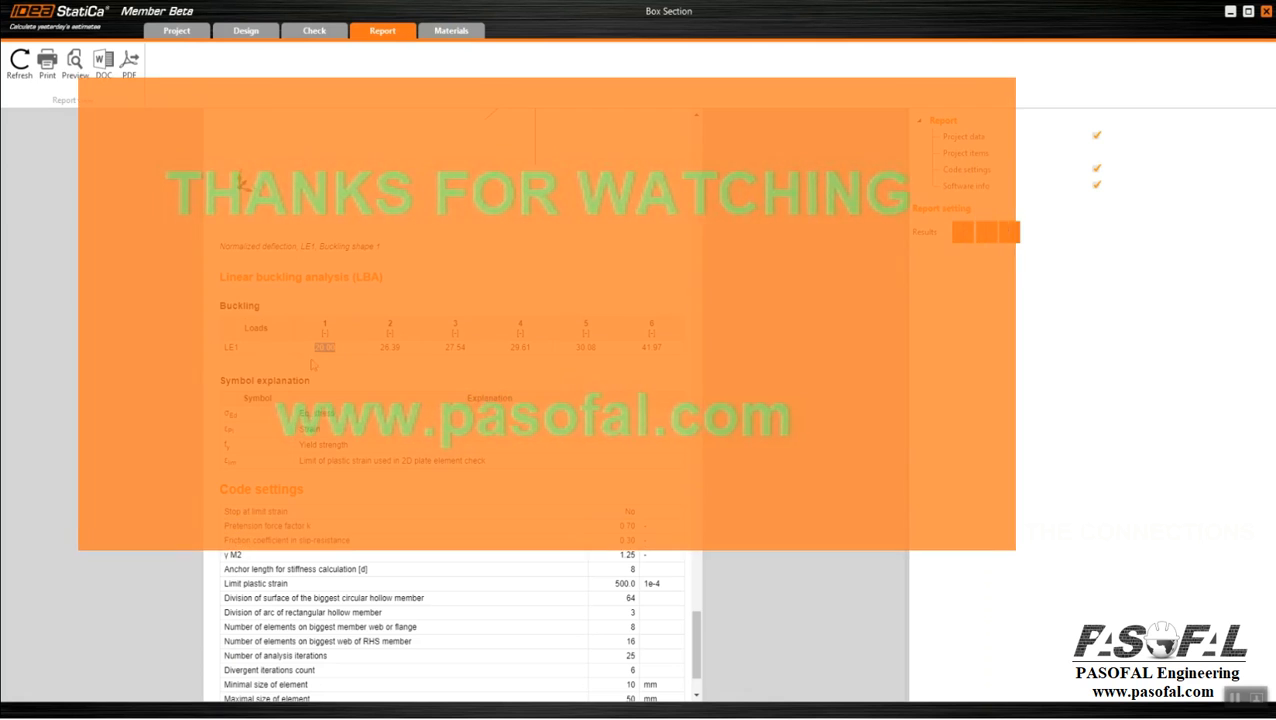